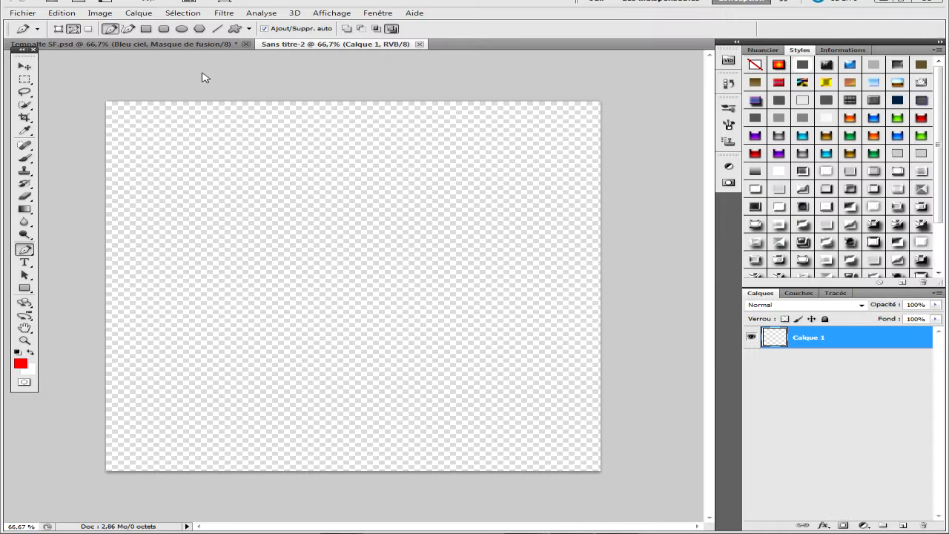
Look at the finished design in the Tempatte SF.psd document and return to the empty Sans titre-2 document
{"action": "left_click", "coordinate": [213, 46]}
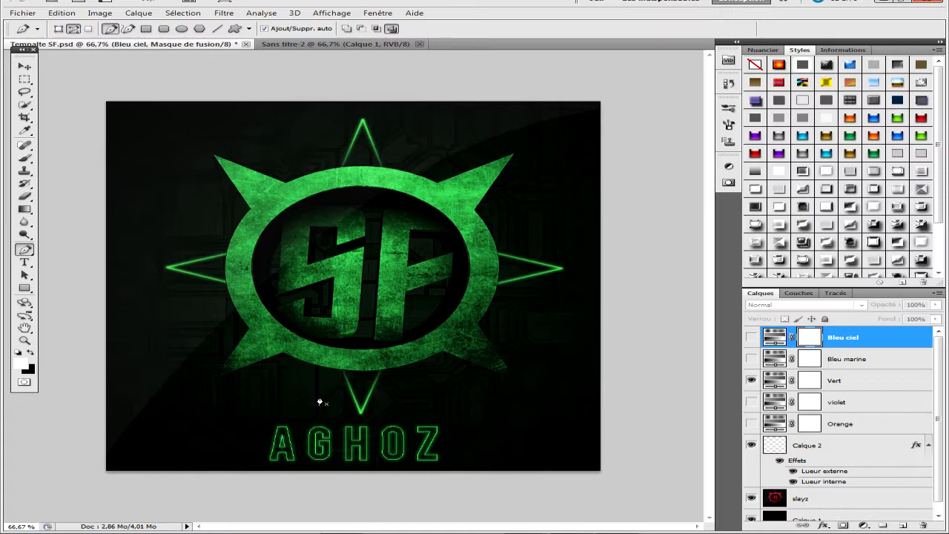
{"action": "left_click", "coordinate": [342, 44]}
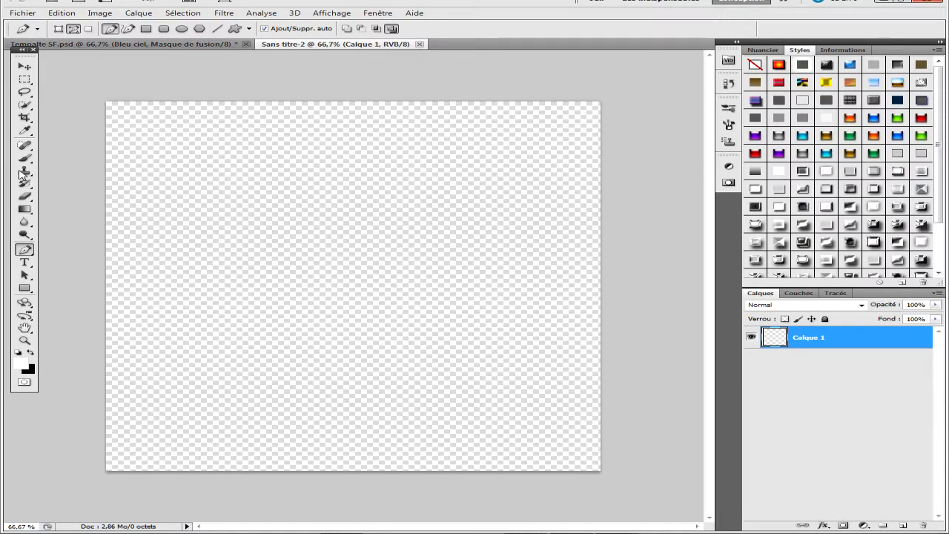
Fill Calque 1 with black (000000) using the Paint Bucket tool and add a new empty layer above it
{"action": "left_click", "coordinate": [23, 196]}
{"action": "left_click", "coordinate": [28, 210]}
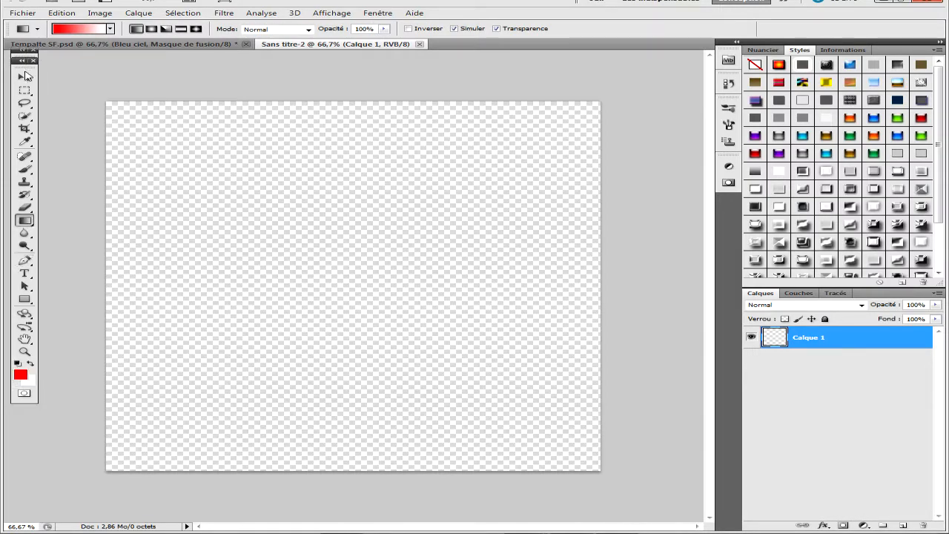
{"action": "key", "text": "v"}
{"action": "left_click", "coordinate": [25, 207]}
{"action": "left_click", "coordinate": [24, 220]}
{"action": "right_click", "coordinate": [25, 220]}
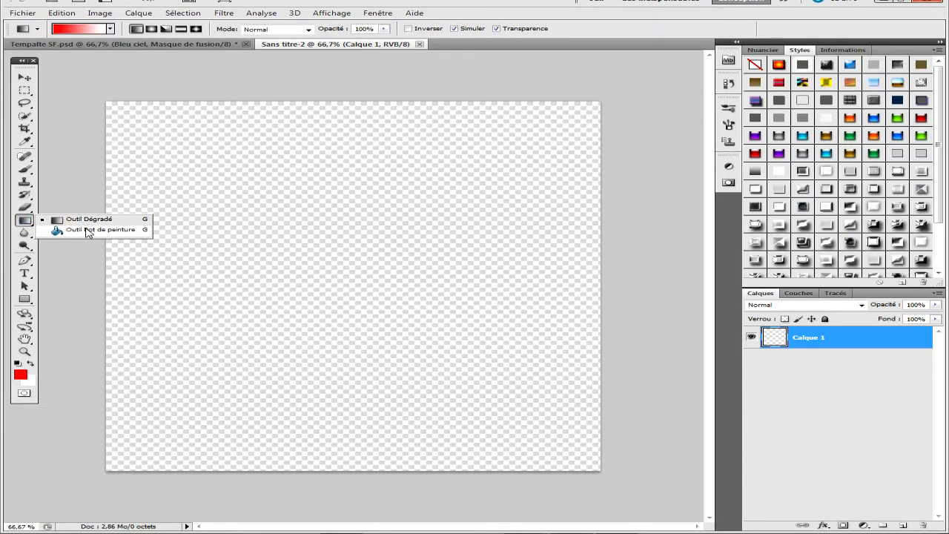
{"action": "left_click", "coordinate": [89, 230]}
{"action": "left_click", "coordinate": [20, 375]}
{"action": "left_click", "coordinate": [382, 251]}
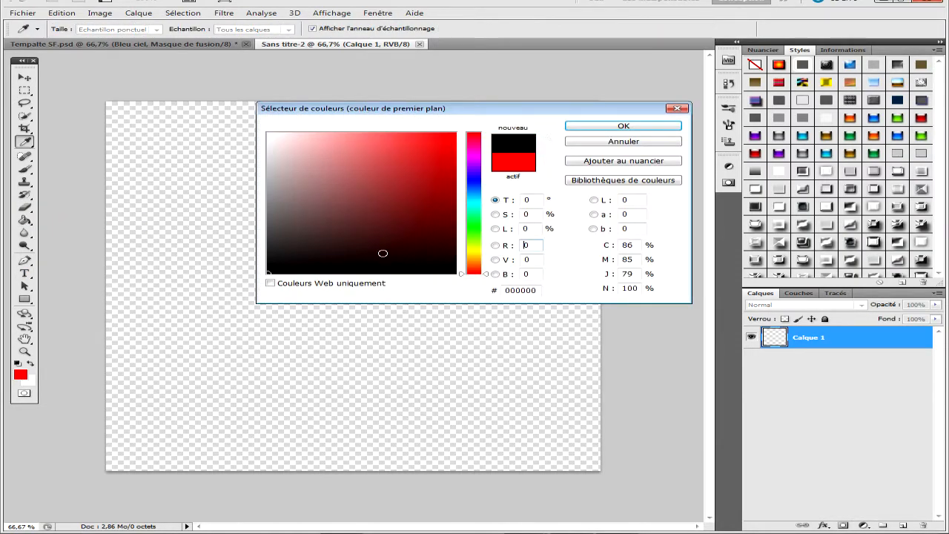
{"action": "left_click", "coordinate": [614, 126]}
{"action": "left_click", "coordinate": [370, 239]}
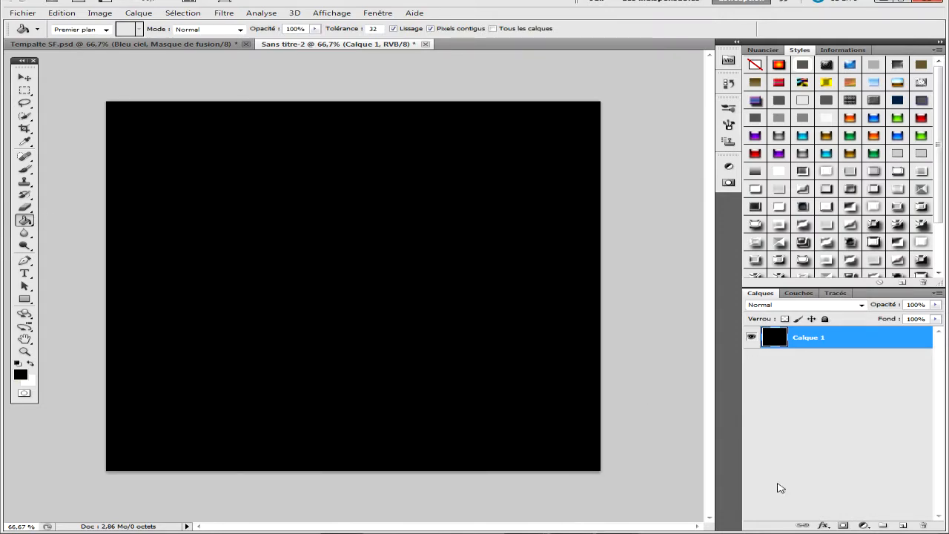
{"action": "left_click", "coordinate": [903, 525]}
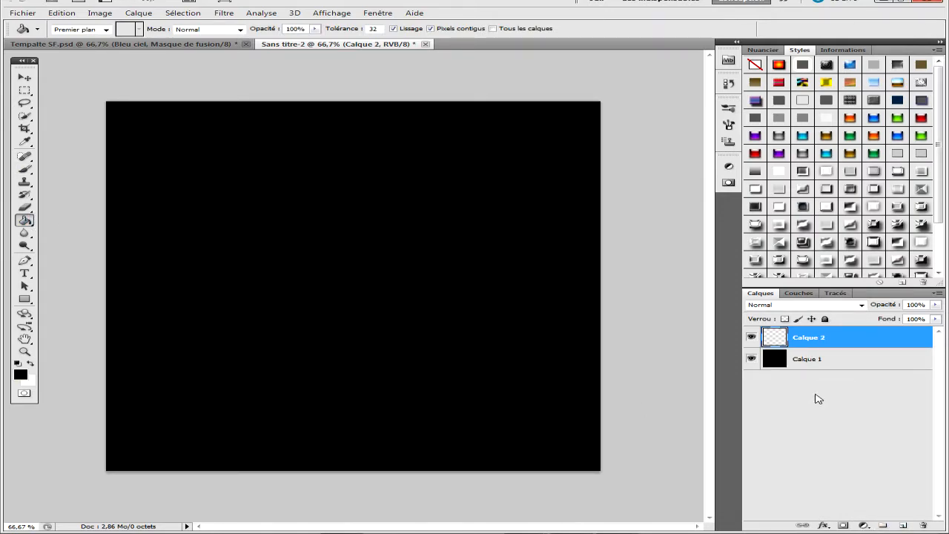
{"action": "left_click", "coordinate": [799, 363]}
{"action": "left_click", "coordinate": [23, 222]}
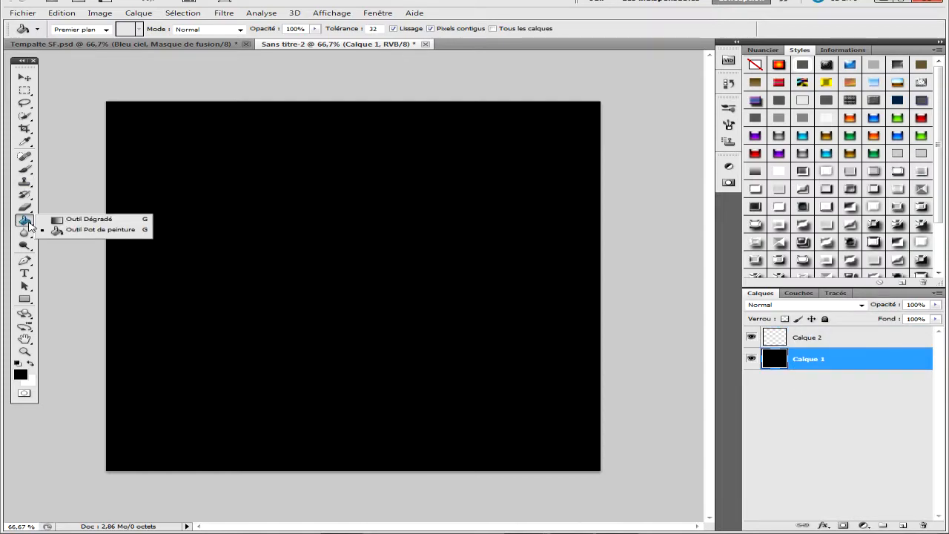
{"action": "left_click", "coordinate": [103, 232]}
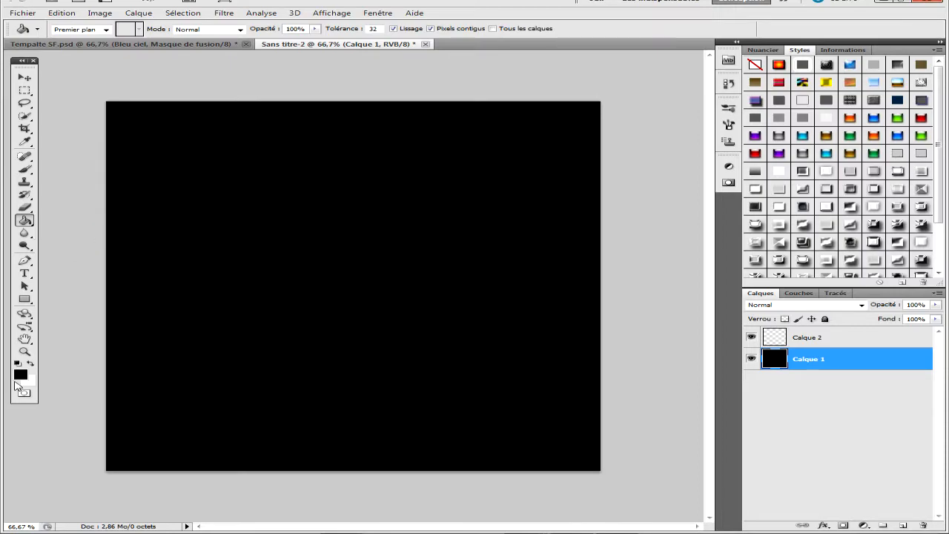
{"action": "left_click", "coordinate": [19, 375]}
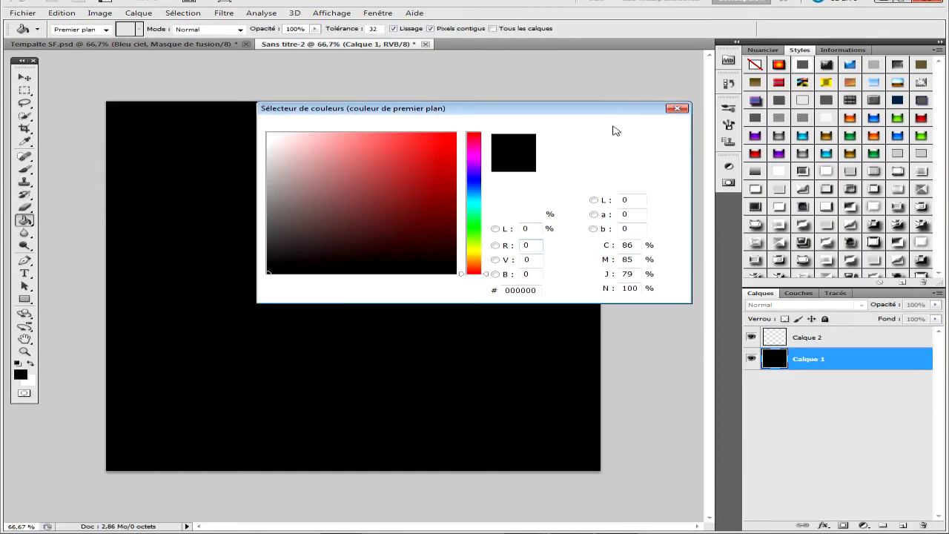
{"action": "left_click", "coordinate": [614, 131]}
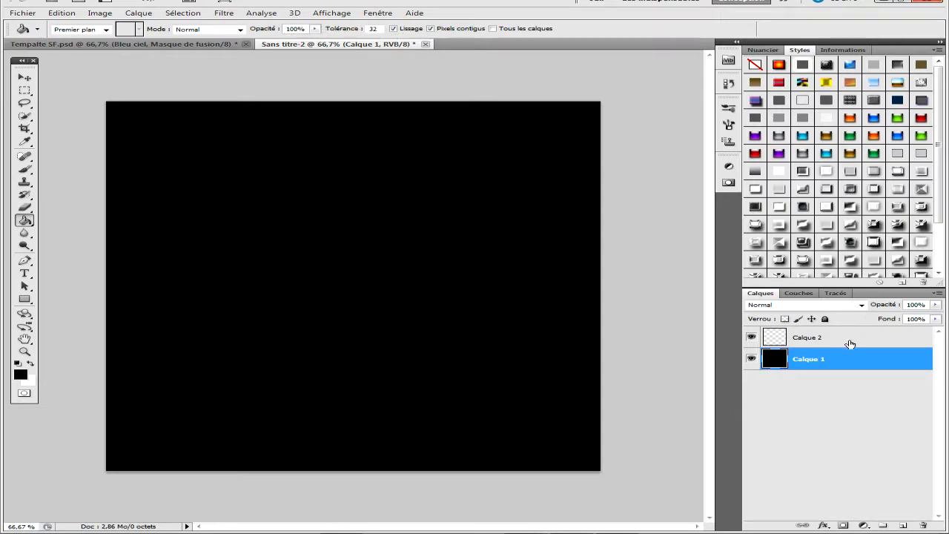
Select Calque 2 and set up the Gradient tool in radial mode with dark grey 4b4b4b as the foreground colour
{"action": "left_click", "coordinate": [807, 340]}
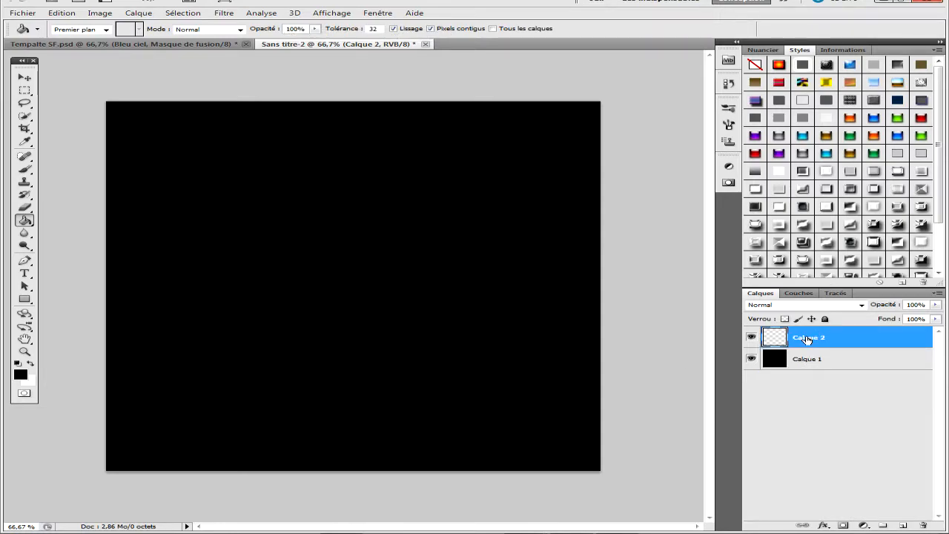
{"action": "left_click", "coordinate": [24, 223]}
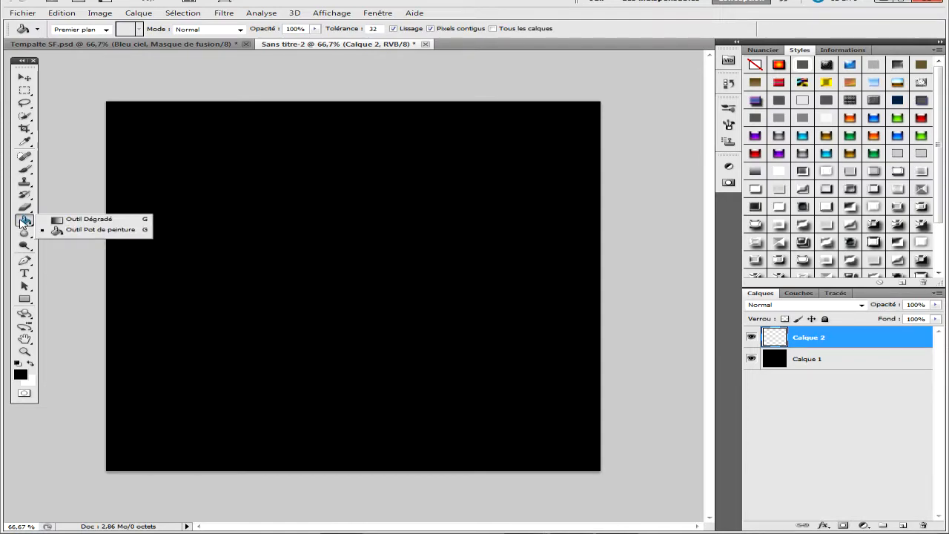
{"action": "left_click", "coordinate": [69, 221]}
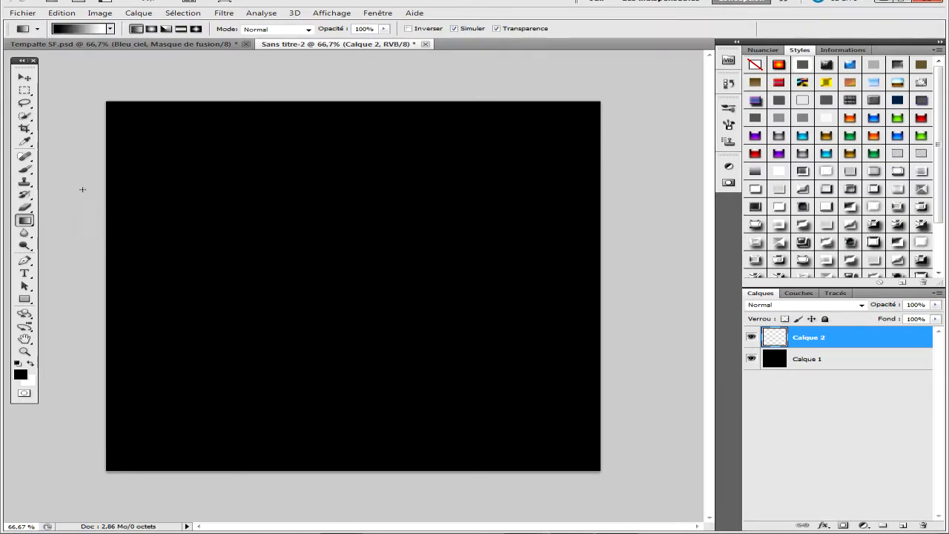
{"action": "left_click", "coordinate": [152, 29]}
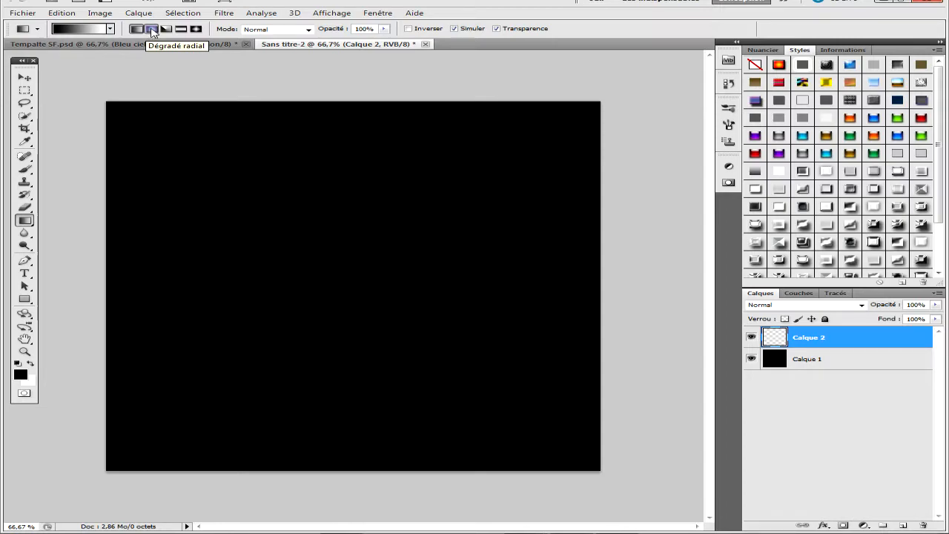
{"action": "left_click", "coordinate": [152, 29]}
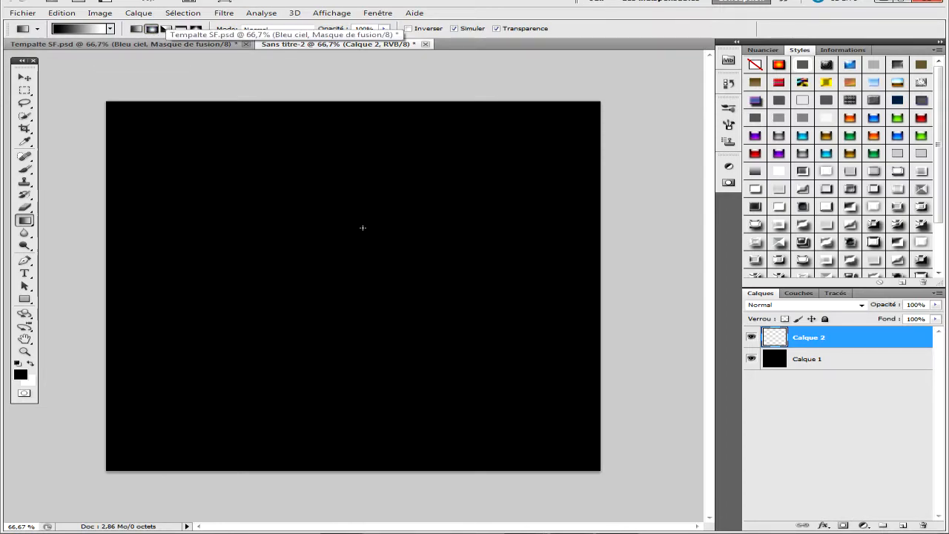
{"action": "left_click", "coordinate": [21, 374]}
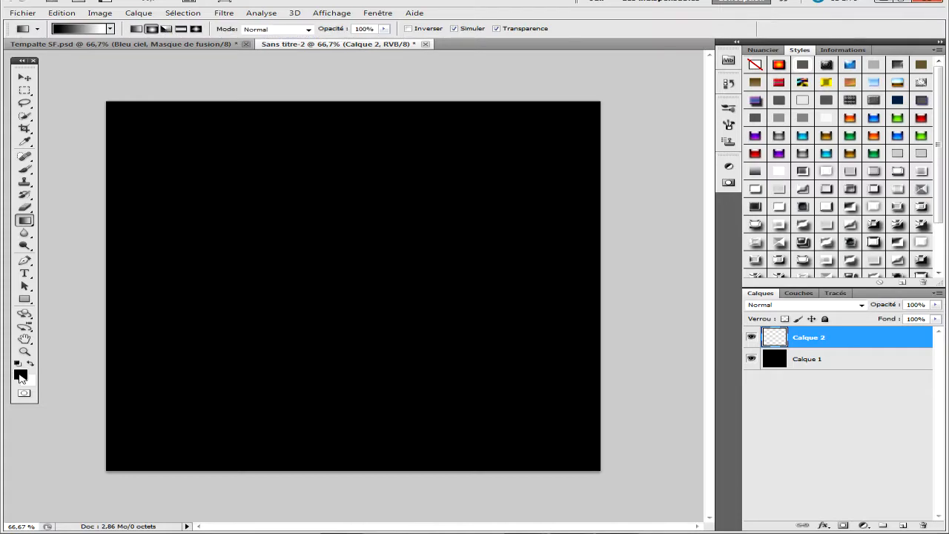
{"action": "left_click_drag", "start_coordinate": [315, 224], "coordinate": [240, 232]}
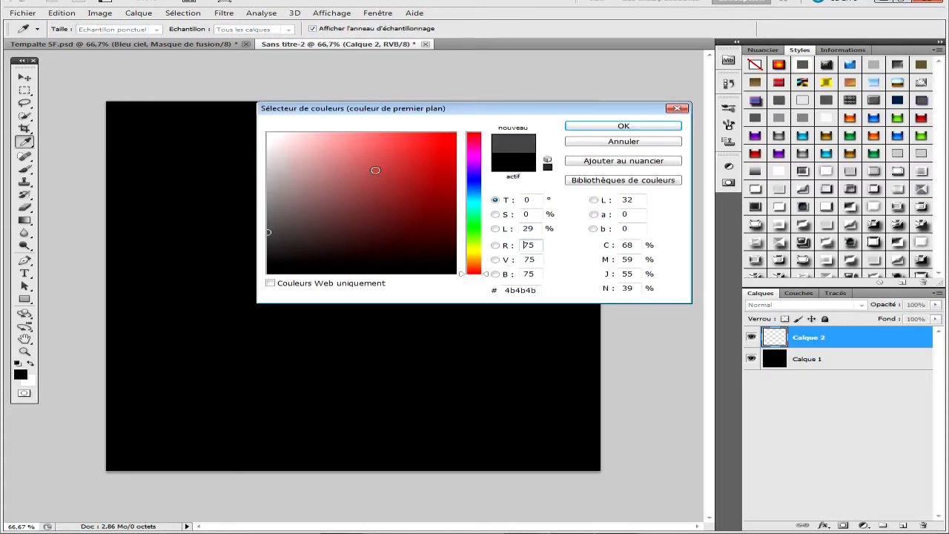
{"action": "left_click", "coordinate": [619, 127]}
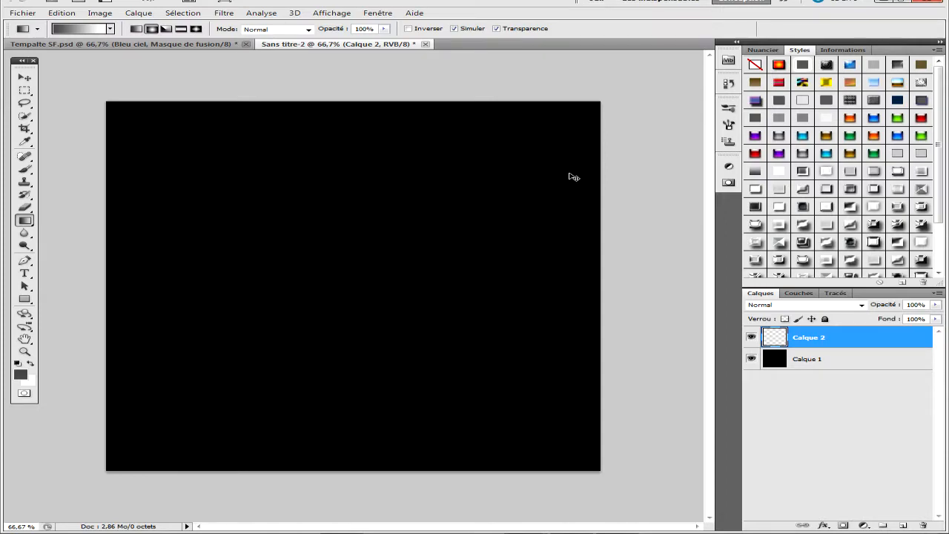
Show the rulers and place one vertical and one horizontal guide crossing at the centre of the canvas
{"action": "key", "text": "ctrl+r"}
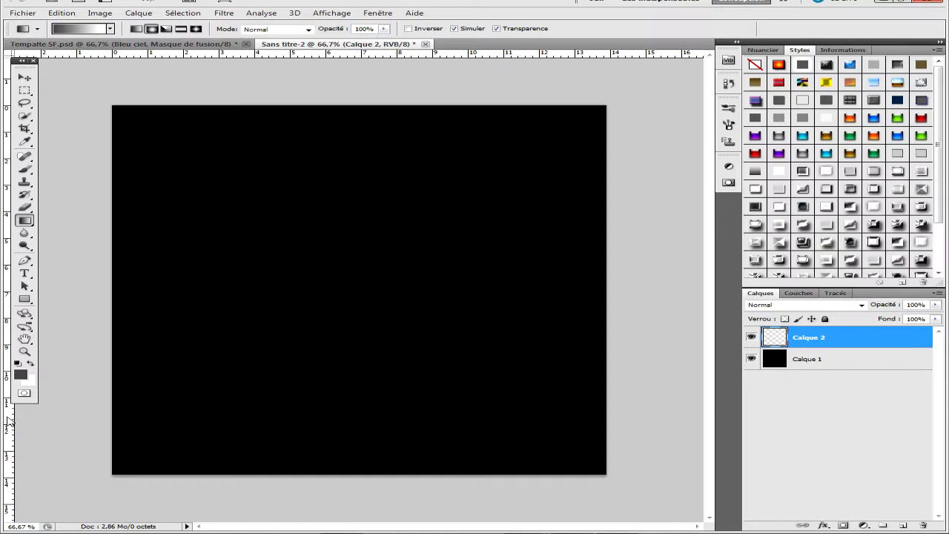
{"action": "left_click_drag", "start_coordinate": [9, 421], "coordinate": [358, 406]}
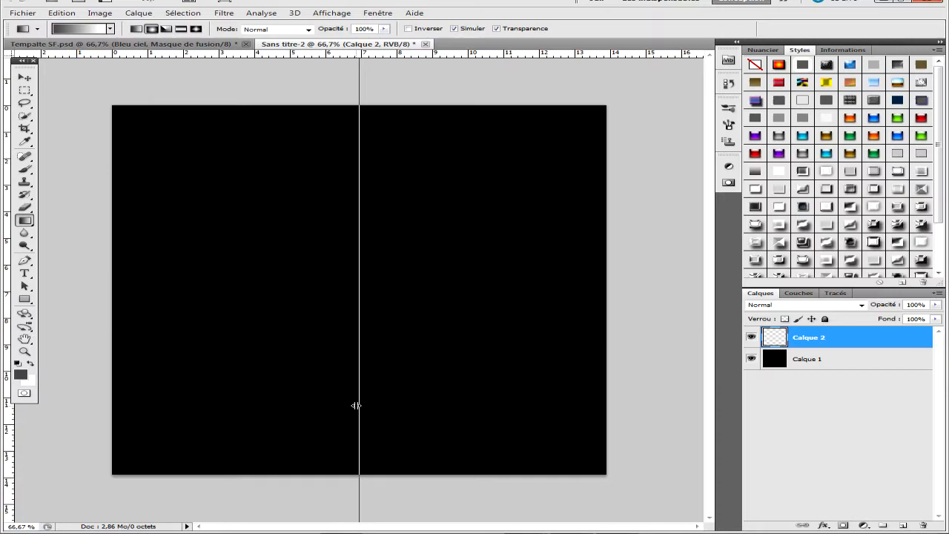
{"action": "left_click_drag", "start_coordinate": [358, 406], "coordinate": [358, 407]}
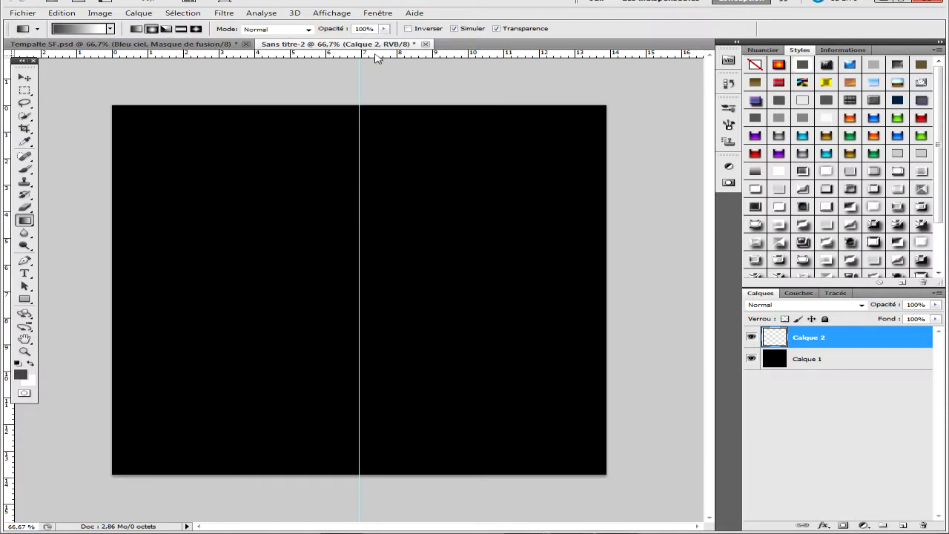
{"action": "left_click_drag", "start_coordinate": [376, 58], "coordinate": [356, 290]}
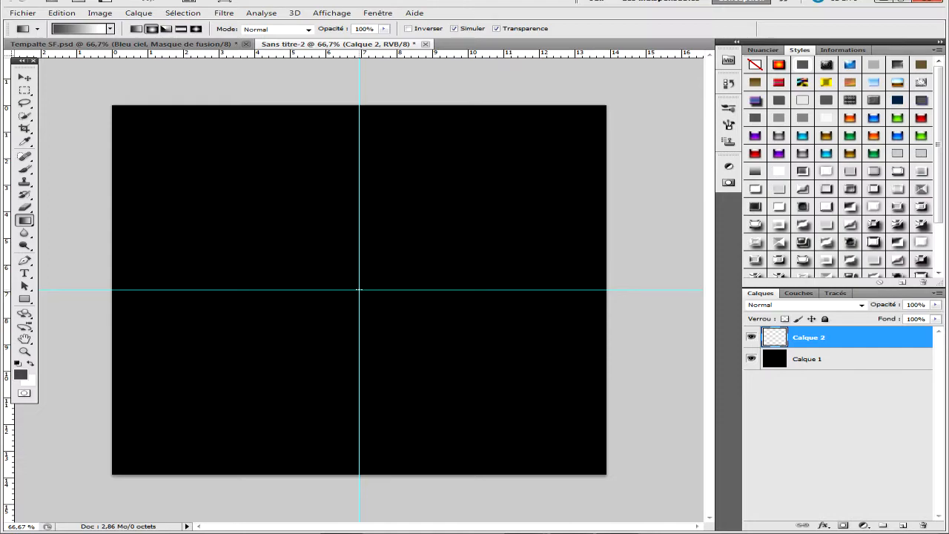
Try a foreground-to-background radial gradient from the guide intersection past the canvas's upper-left corner and undo it
{"action": "left_click_drag", "start_coordinate": [359, 291], "coordinate": [67, 59]}
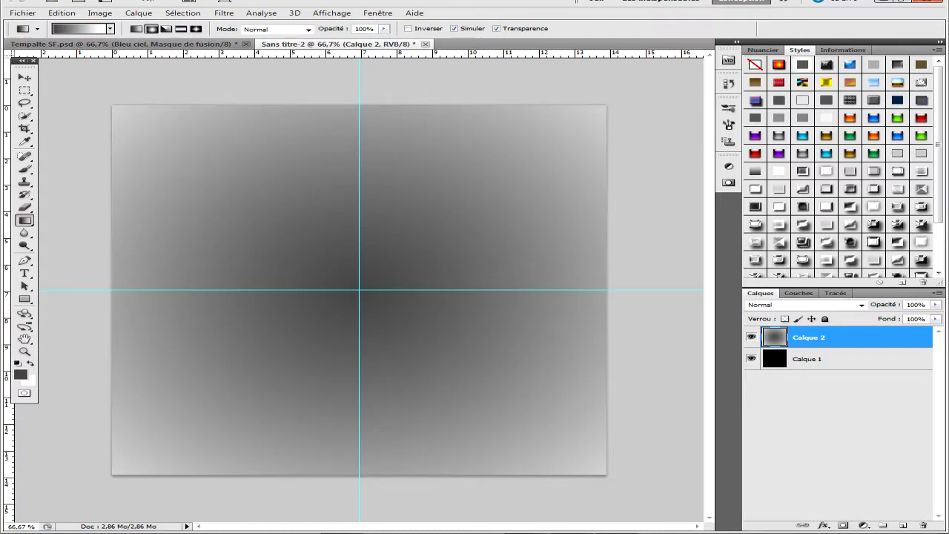
{"action": "key", "text": "ctrl+z"}
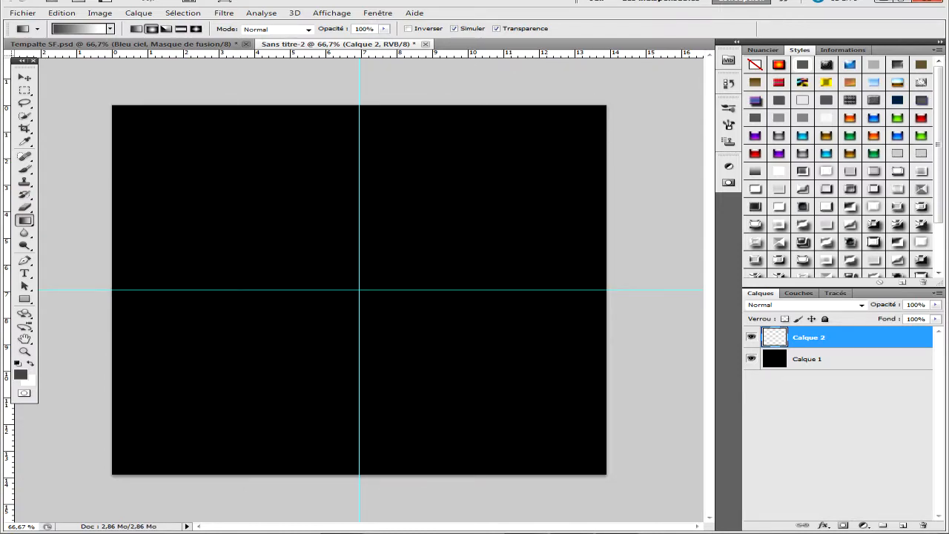
Try the Densité neutre gradient preset, drawn radially from the guide intersection past the canvas's upper-left corner
{"action": "left_click", "coordinate": [87, 32]}
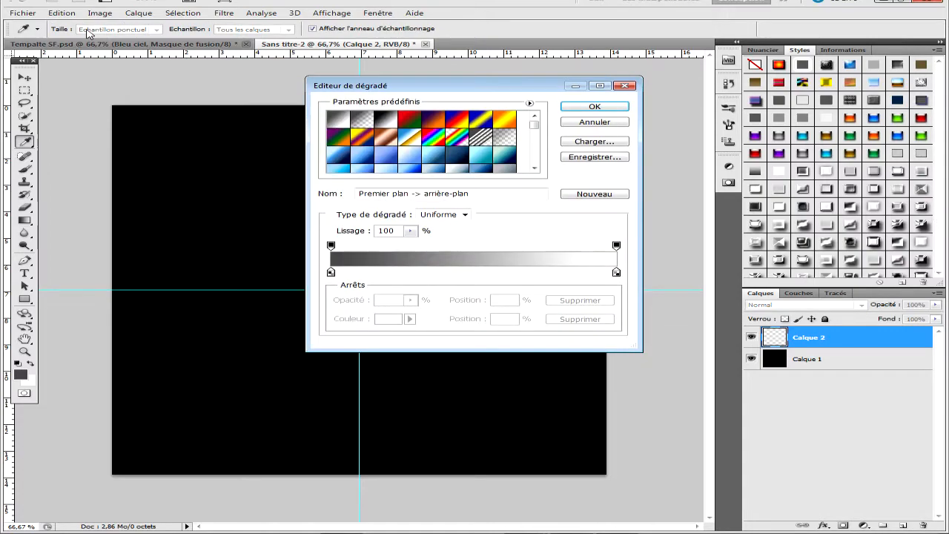
{"action": "left_click", "coordinate": [511, 139]}
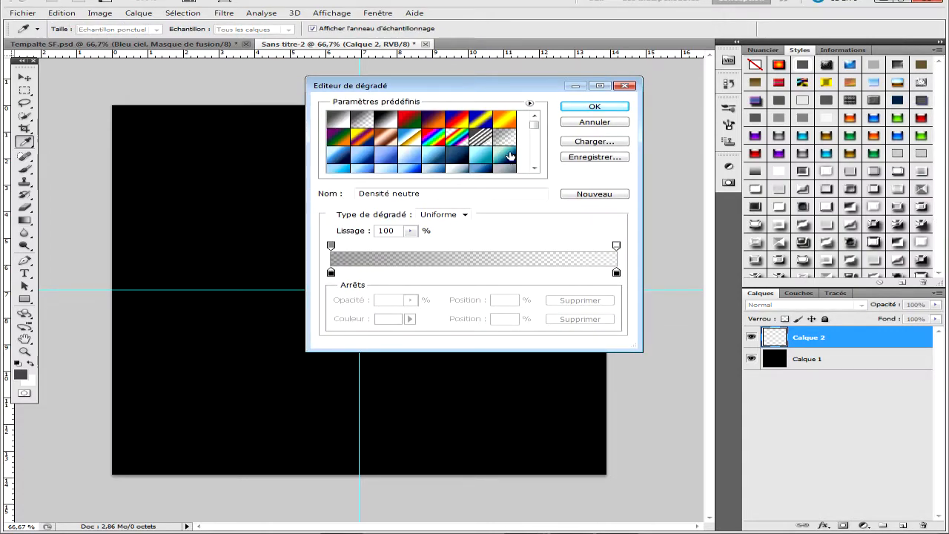
{"action": "left_click", "coordinate": [360, 121]}
{"action": "left_click", "coordinate": [510, 138]}
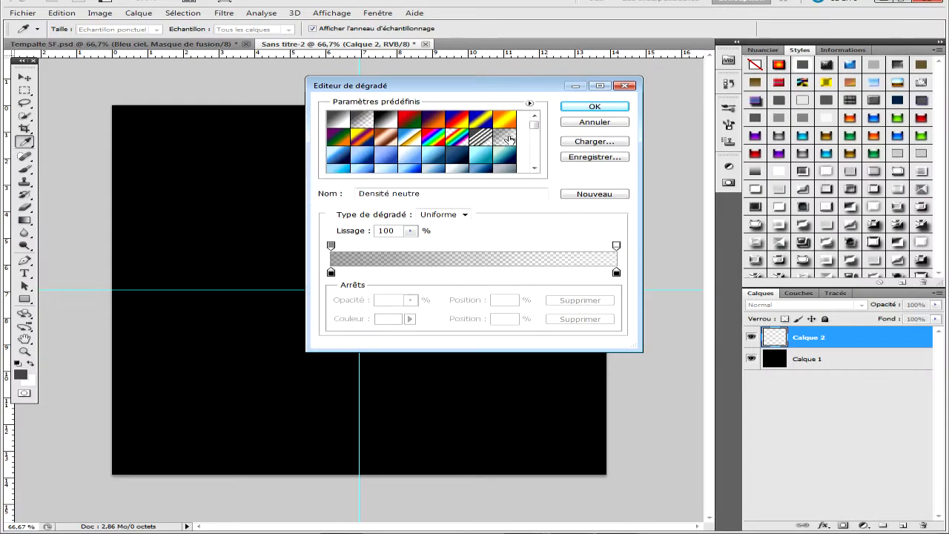
{"action": "left_click", "coordinate": [596, 108]}
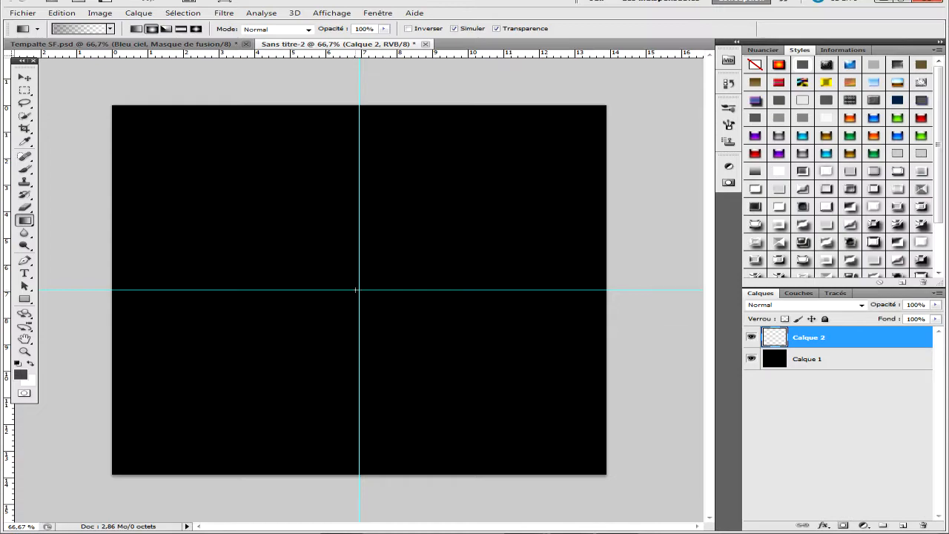
{"action": "left_click_drag", "start_coordinate": [359, 290], "coordinate": [85, 53]}
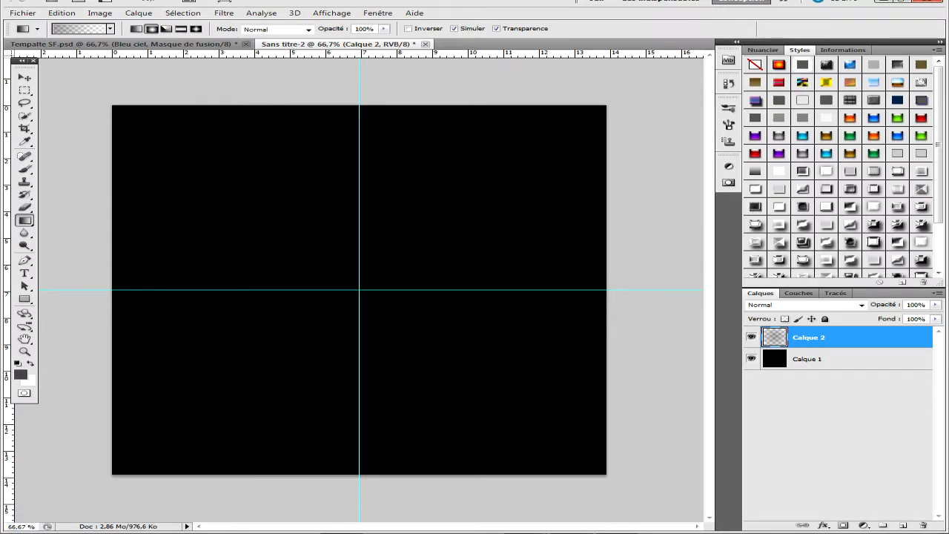
Draw a radial gradient on Calque 2 with the Premier plan -> transparent preset, from the guide intersection past the canvas's upper-left corner
{"action": "left_click", "coordinate": [96, 30]}
{"action": "left_click", "coordinate": [363, 125]}
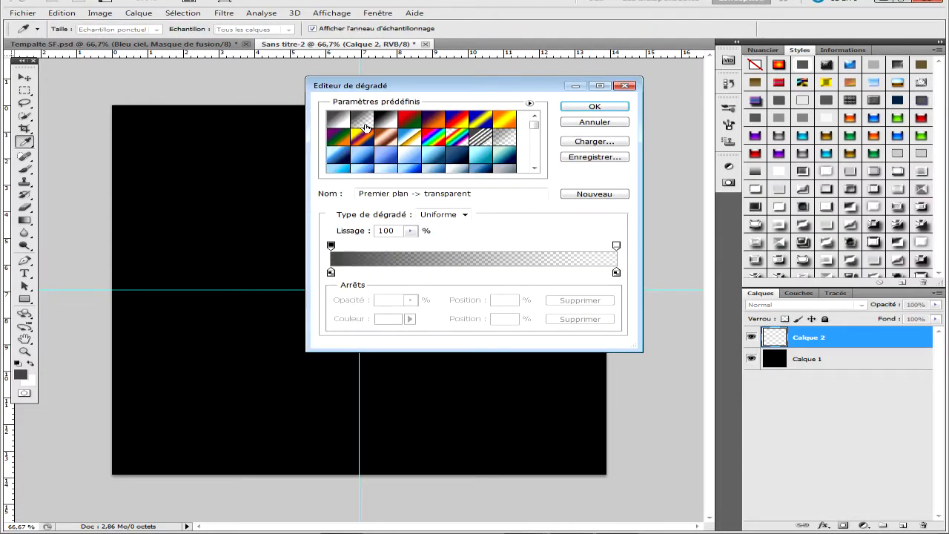
{"action": "left_click", "coordinate": [600, 109]}
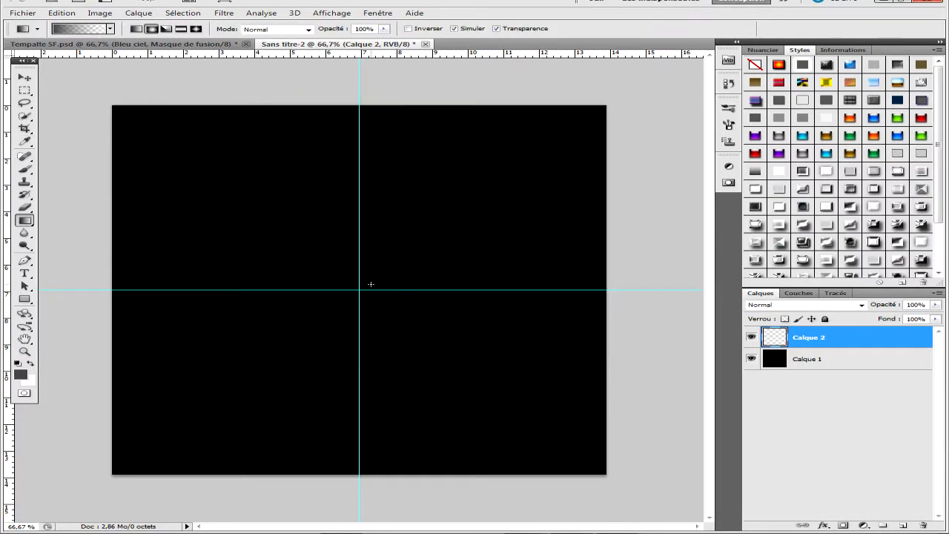
{"action": "left_click_drag", "start_coordinate": [359, 290], "coordinate": [84, 56]}
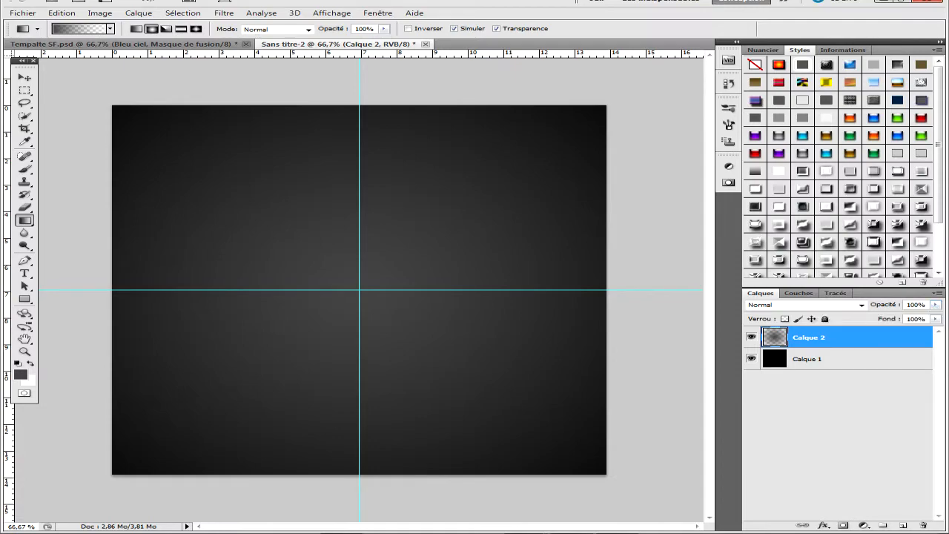
{"action": "left_click", "coordinate": [94, 31]}
{"action": "left_click", "coordinate": [504, 140]}
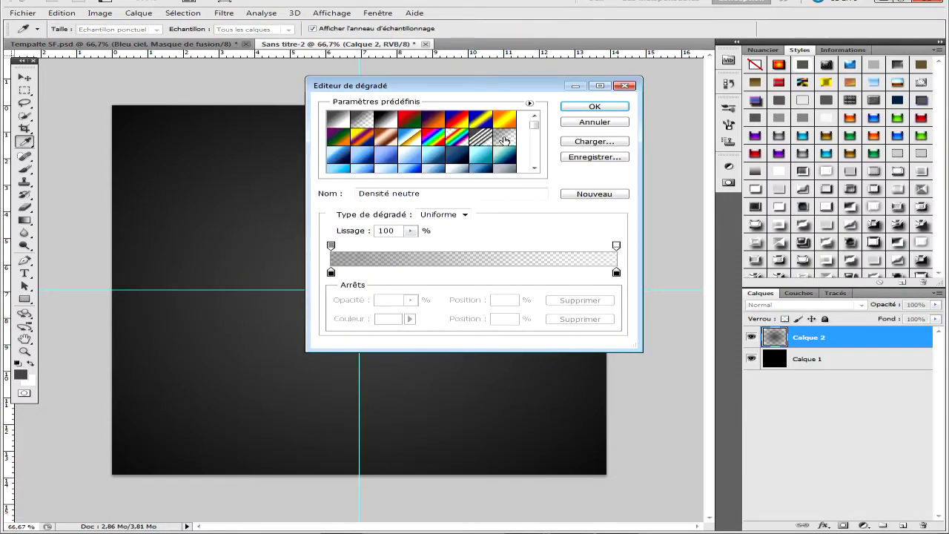
{"action": "key", "text": "Return"}
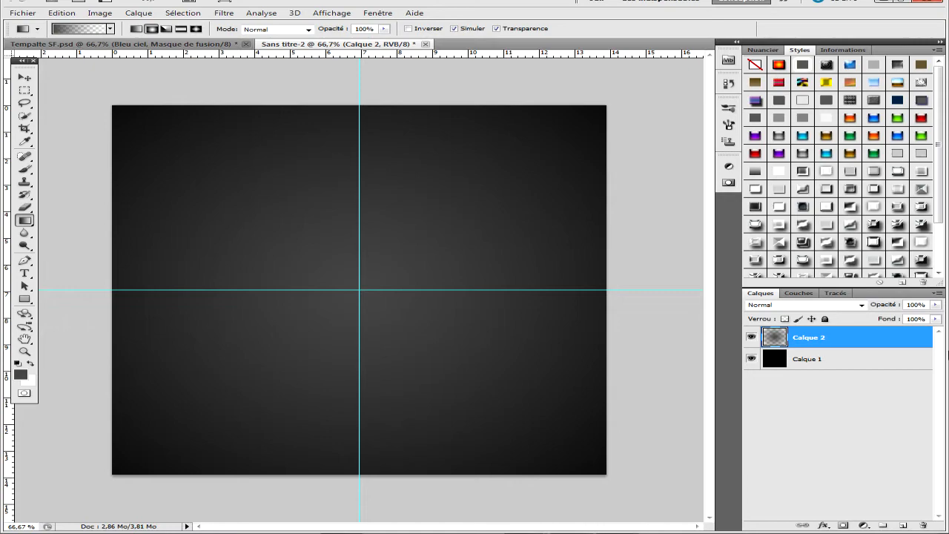
Lower the opacity of Calque 2 to 56% and switch to the Move tool
{"action": "left_click", "coordinate": [936, 304]}
{"action": "left_click_drag", "start_coordinate": [920, 318], "coordinate": [905, 317]}
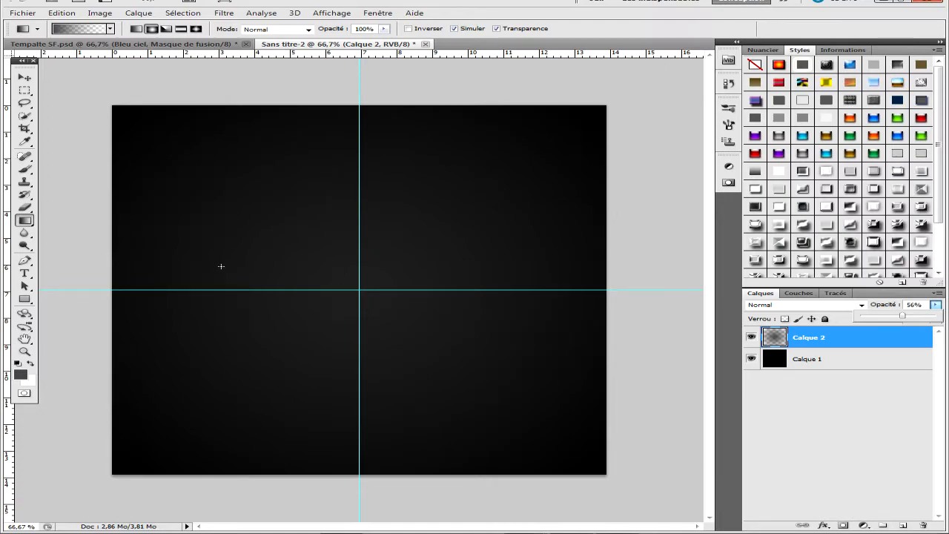
{"action": "left_click", "coordinate": [25, 77]}
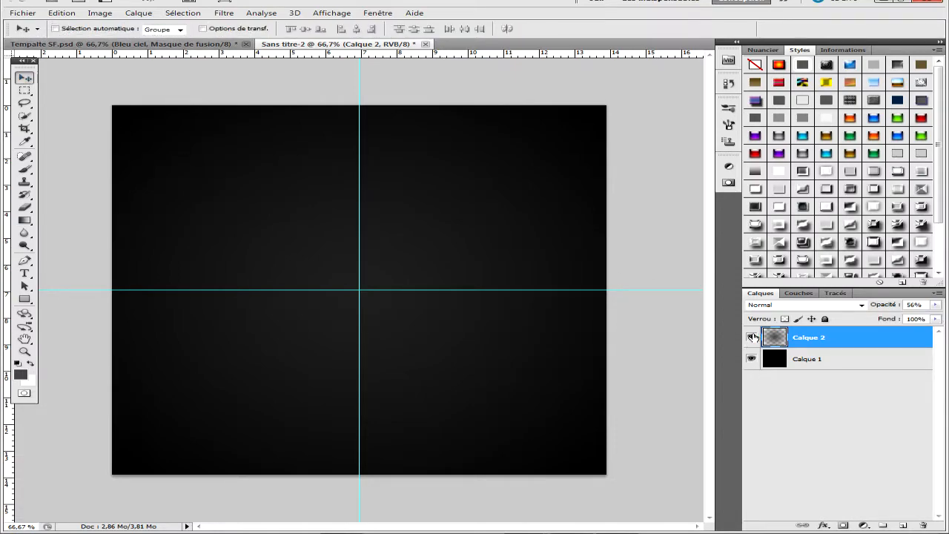
Hide Calque 2 and enable a gradient overlay (Incrustation en dégradé) in the layer style of Calque 1
{"action": "right_click", "coordinate": [753, 336]}
{"action": "left_click", "coordinate": [826, 505]}
{"action": "left_click", "coordinate": [752, 338]}
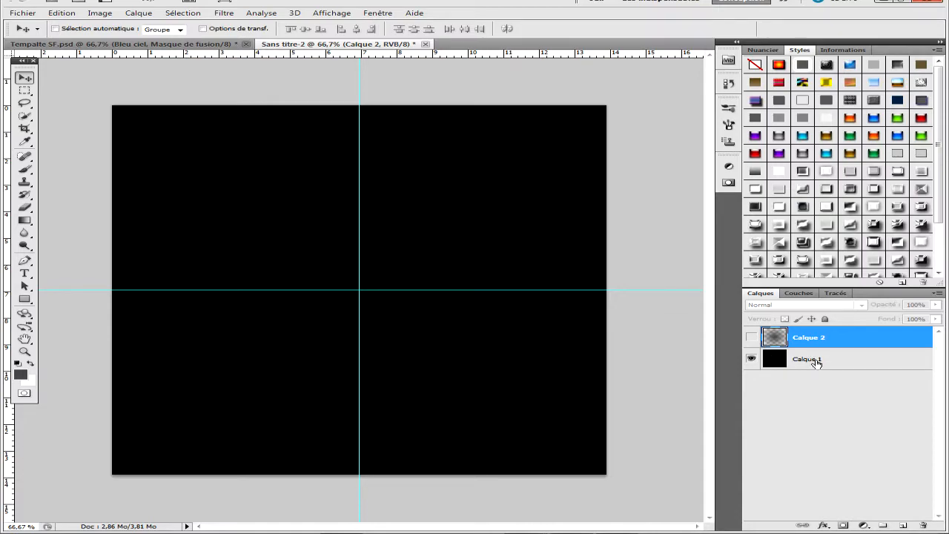
{"action": "right_click", "coordinate": [816, 362]}
{"action": "left_click", "coordinate": [805, 109]}
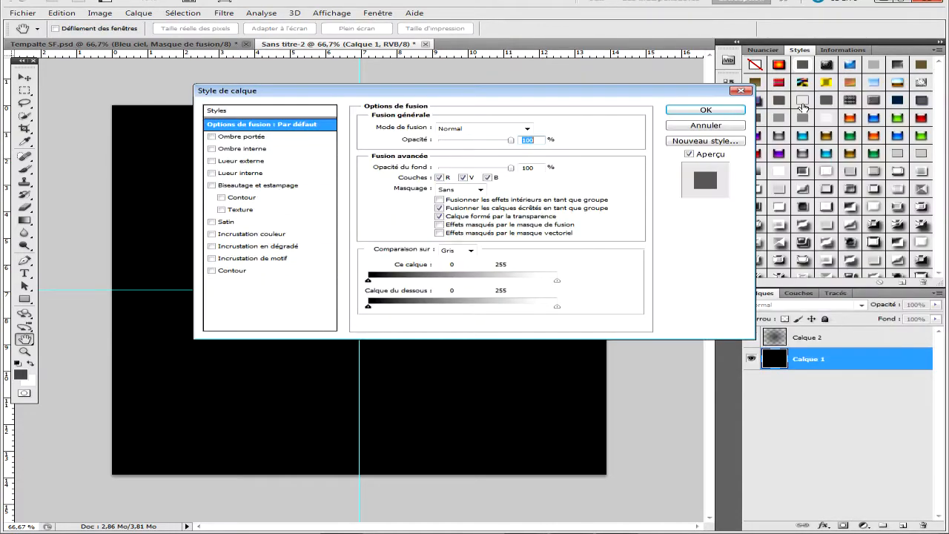
{"action": "left_click_drag", "start_coordinate": [490, 95], "coordinate": [789, 52]}
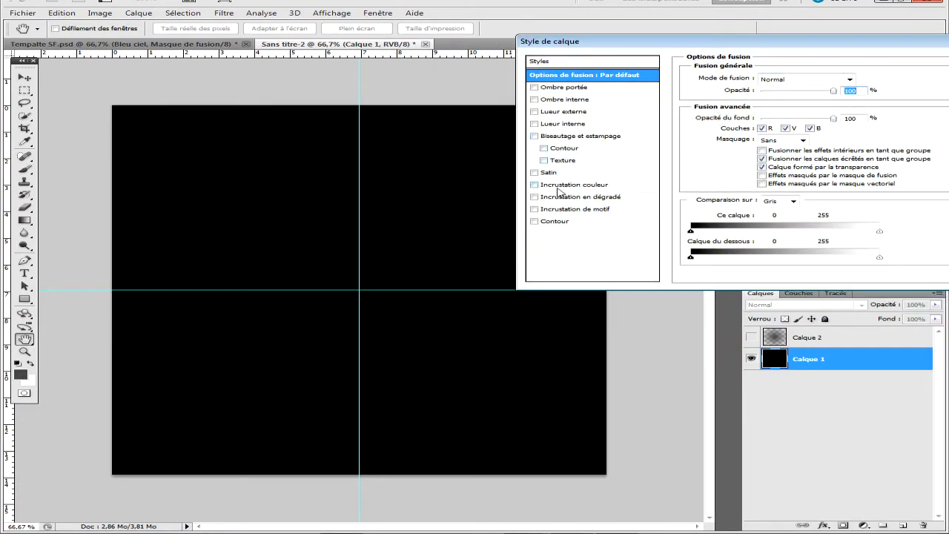
{"action": "left_click", "coordinate": [553, 197]}
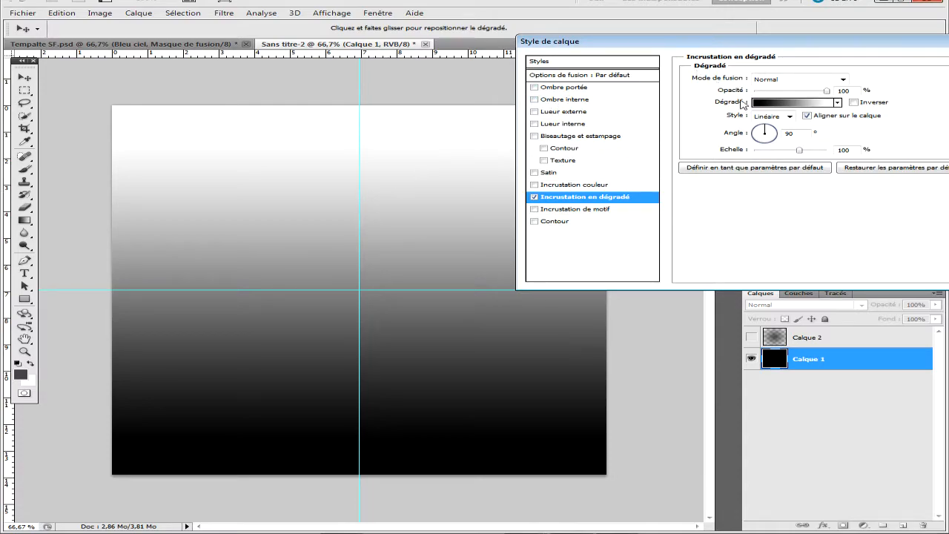
Set the overlay's style to Radial and its gradient to the Premier plan -> transparent preset, without inversion
{"action": "key", "text": "Tab"}
{"action": "left_click", "coordinate": [780, 117]}
{"action": "left_click", "coordinate": [772, 135]}
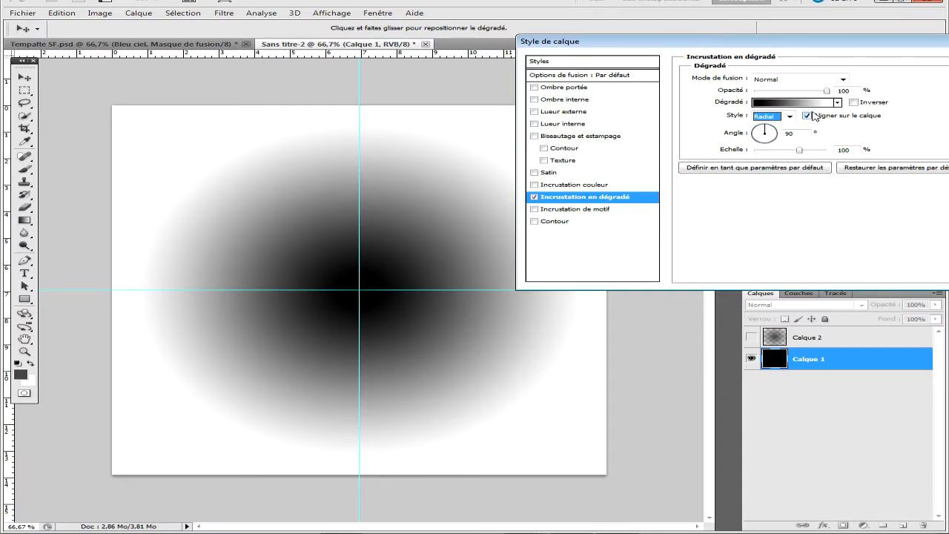
{"action": "left_click", "coordinate": [854, 102]}
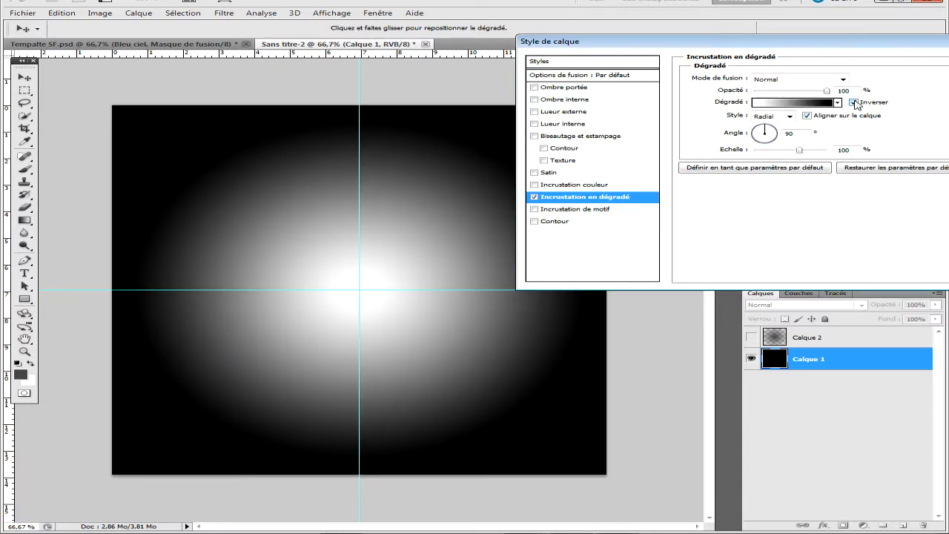
{"action": "left_click", "coordinate": [812, 103]}
{"action": "left_click", "coordinate": [362, 121]}
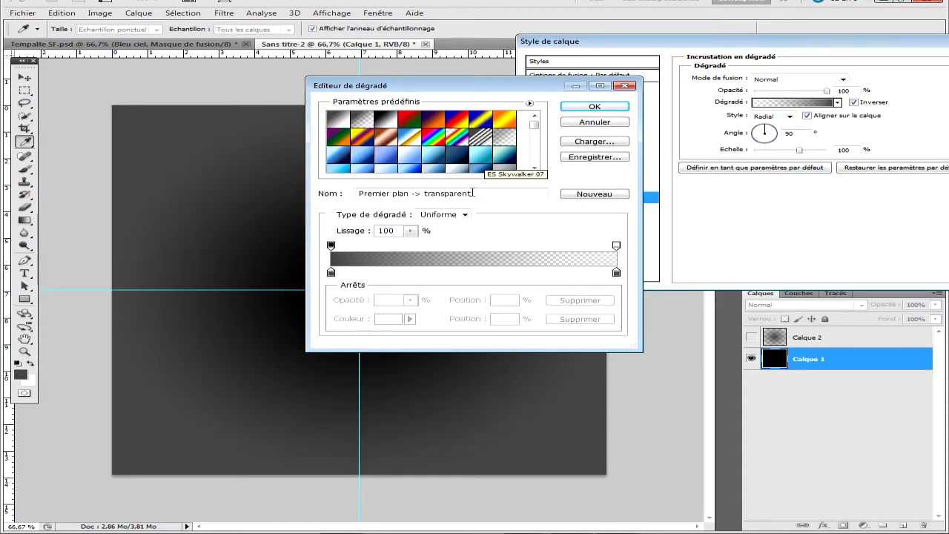
{"action": "left_click", "coordinate": [595, 106]}
{"action": "left_click", "coordinate": [855, 103]}
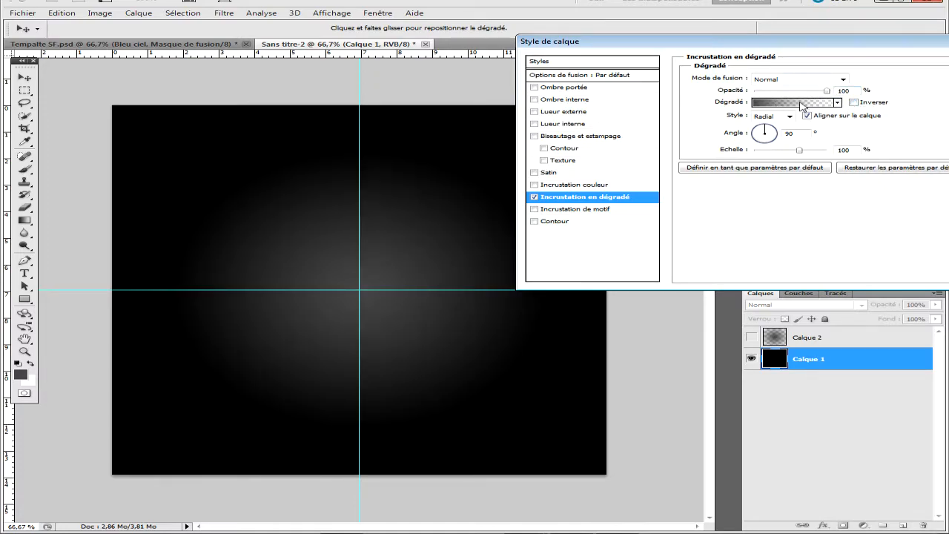
Set the gradient overlay's scale to 150% and its opacity to 64%, and apply the layer style
{"action": "left_click_drag", "start_coordinate": [801, 153], "coordinate": [858, 148]}
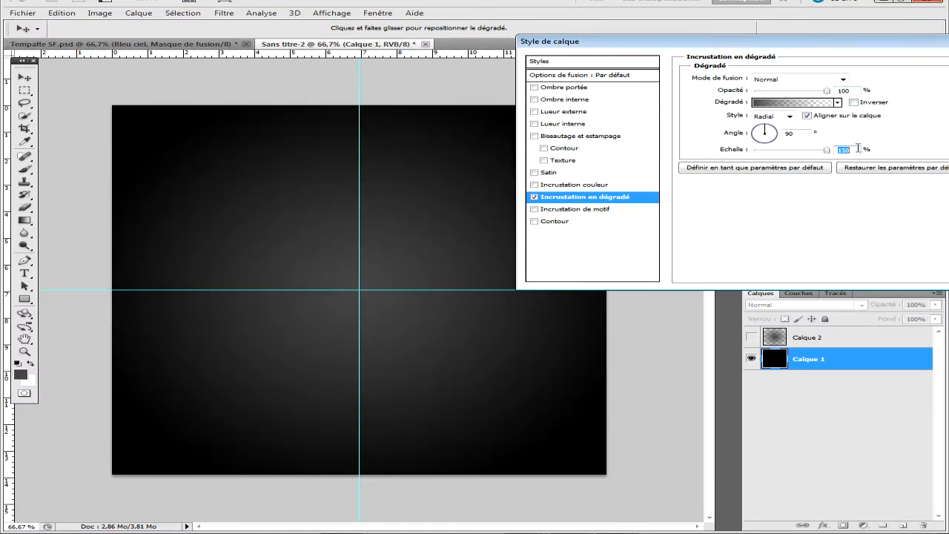
{"action": "left_click_drag", "start_coordinate": [829, 91], "coordinate": [800, 95]}
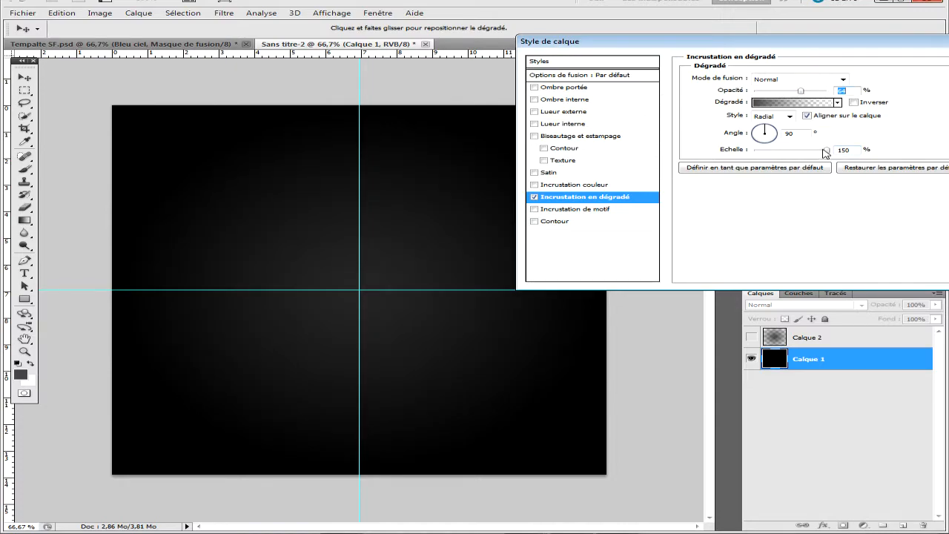
{"action": "left_click_drag", "start_coordinate": [903, 45], "coordinate": [705, 72]}
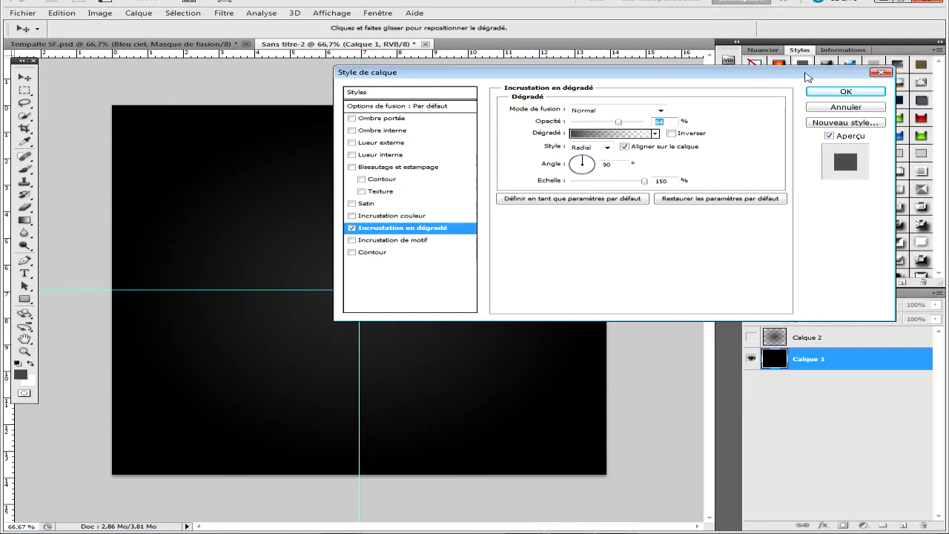
{"action": "left_click", "coordinate": [843, 94]}
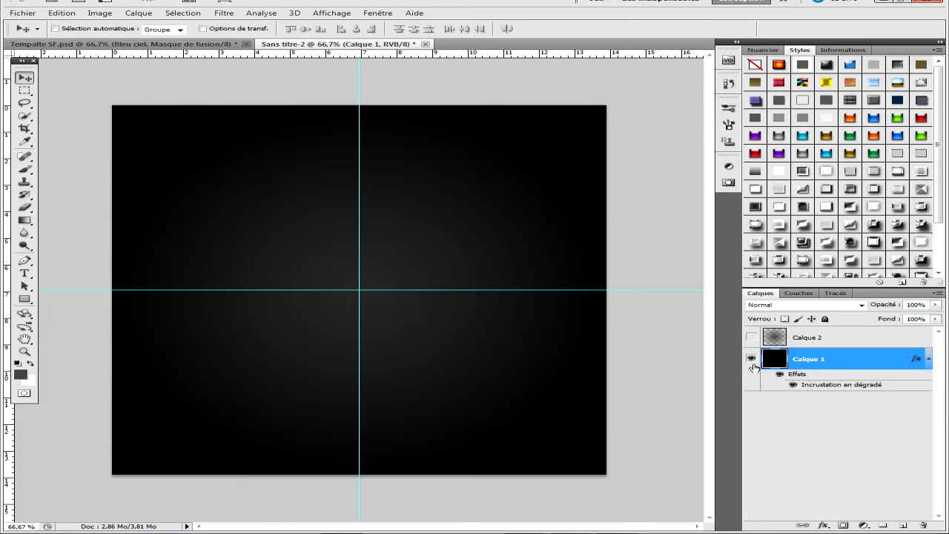
Turn off the gradient overlay on Calque 1 and show Calque 2 again
{"action": "right_click", "coordinate": [808, 362]}
{"action": "left_click", "coordinate": [807, 108]}
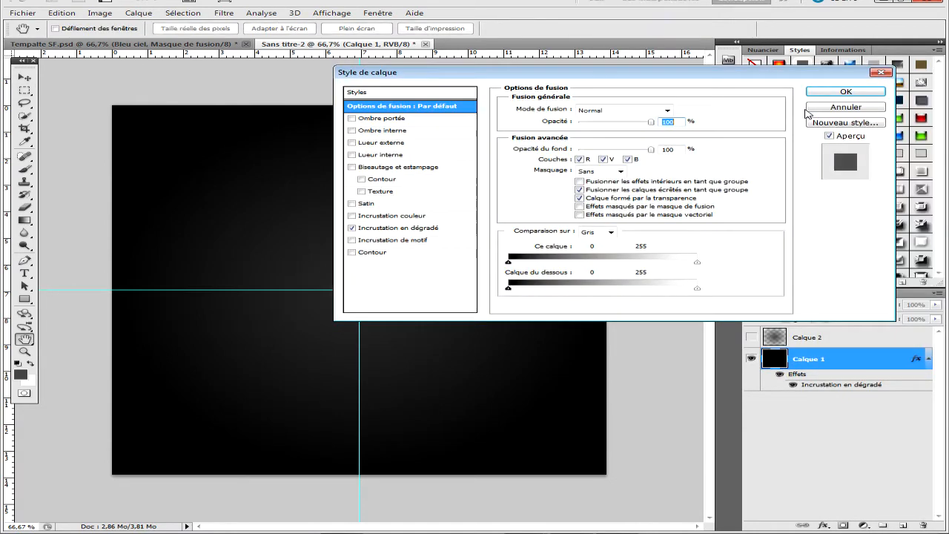
{"action": "left_click", "coordinate": [352, 228]}
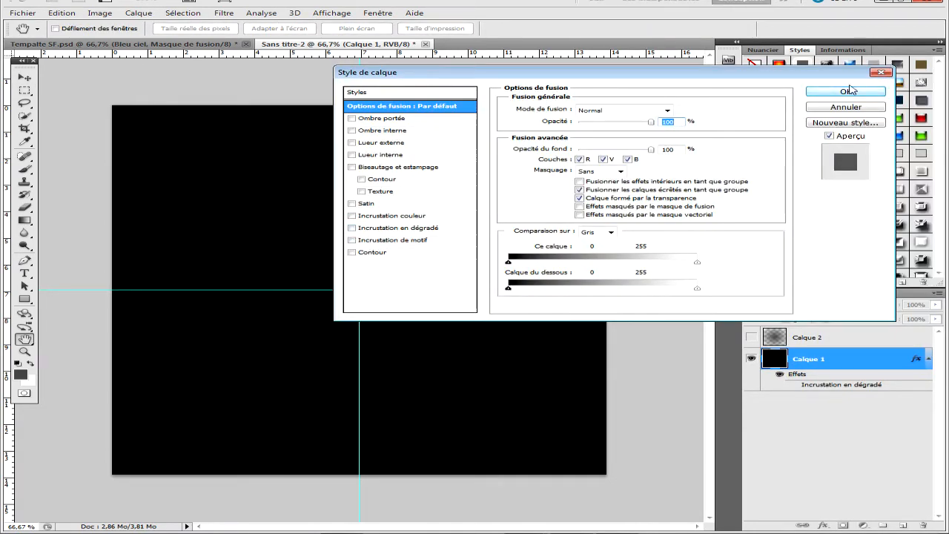
{"action": "left_click", "coordinate": [846, 93]}
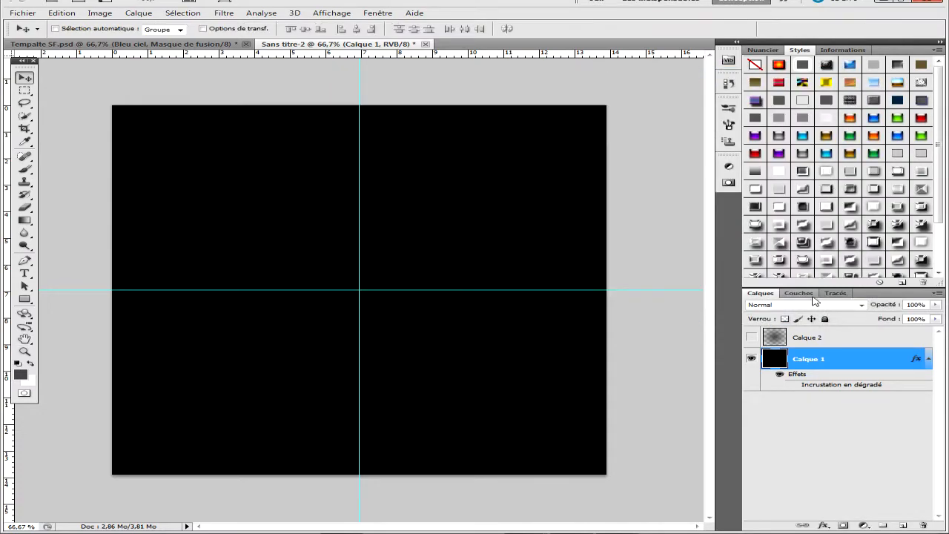
{"action": "left_click", "coordinate": [752, 339]}
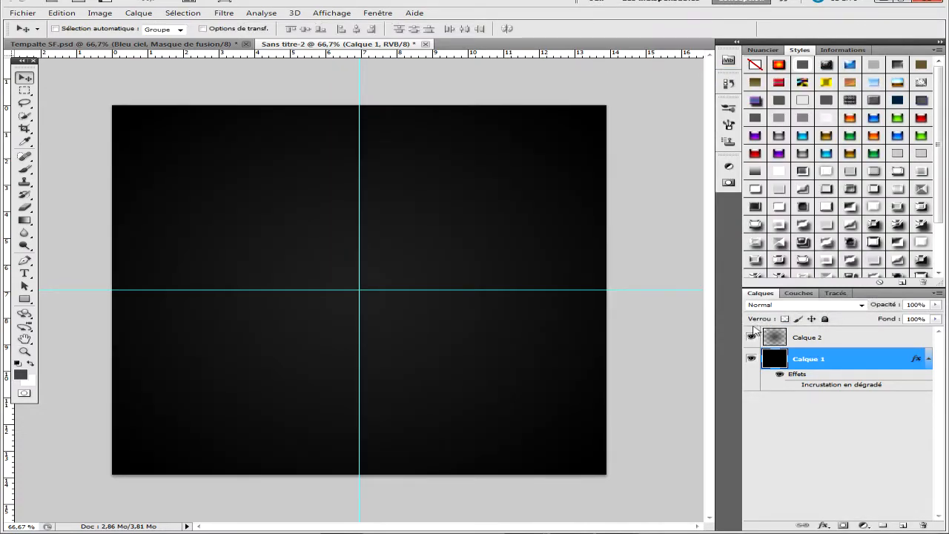
Add an empty layer above Calque 2 and check the layers of Tempalte SF.psd for reference
{"action": "left_click", "coordinate": [836, 346]}
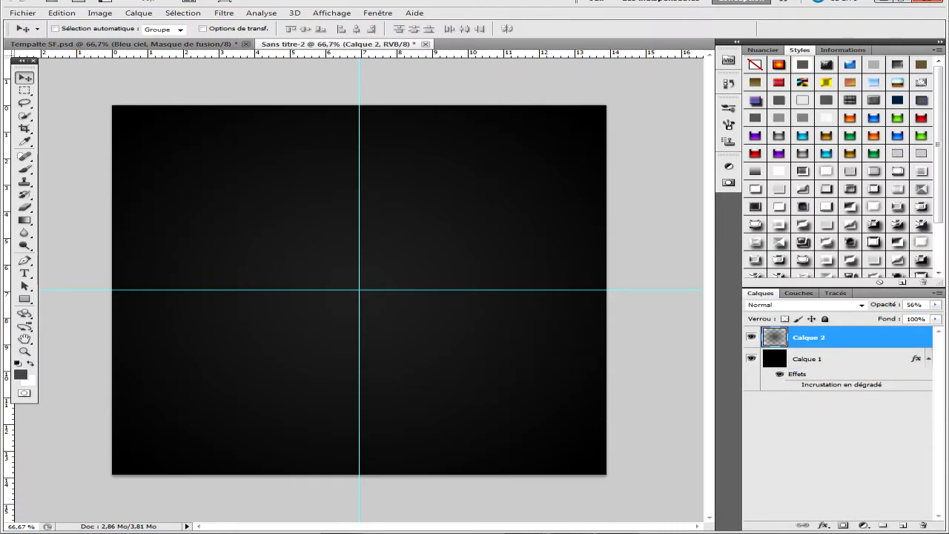
{"action": "left_click", "coordinate": [904, 525]}
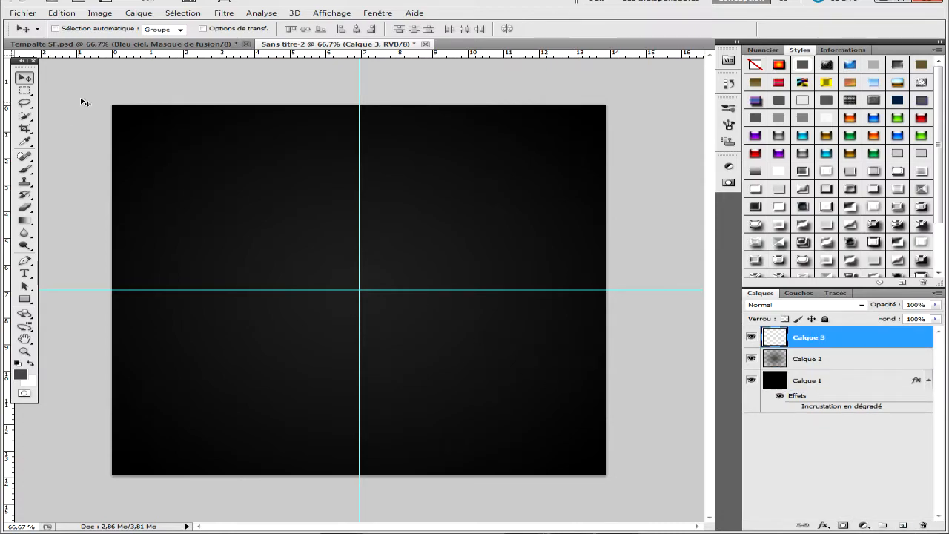
{"action": "left_click", "coordinate": [143, 45]}
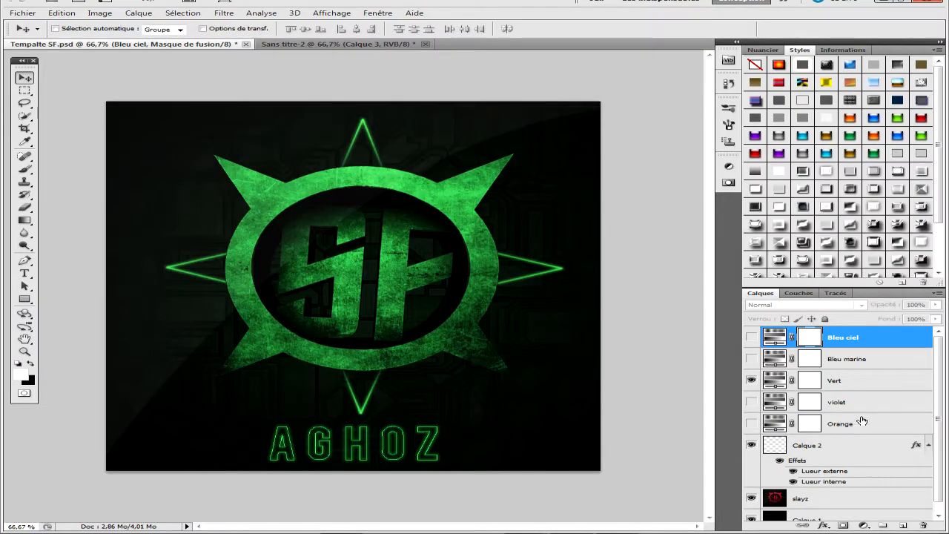
{"action": "scroll", "coordinate": [782, 405], "scroll_direction": "down", "scroll_amount": 1}
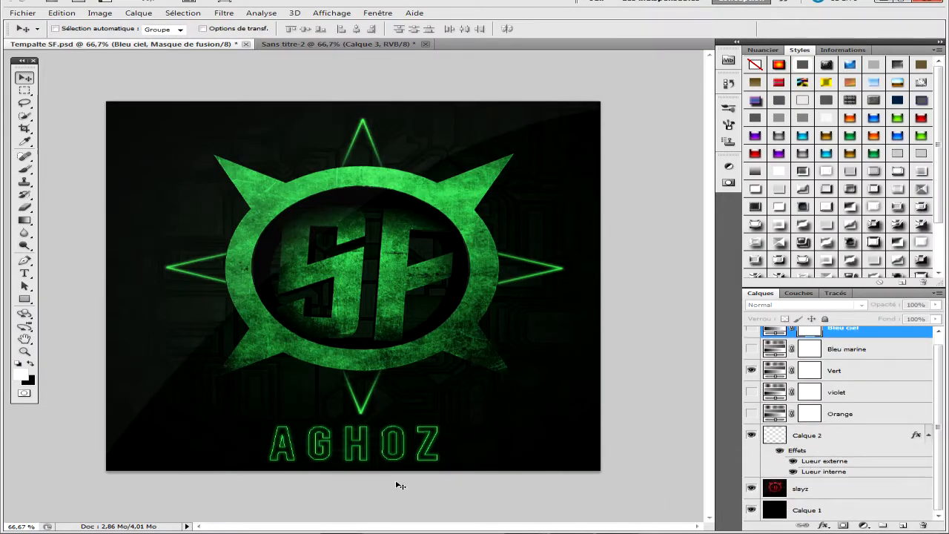
{"action": "left_click", "coordinate": [352, 46]}
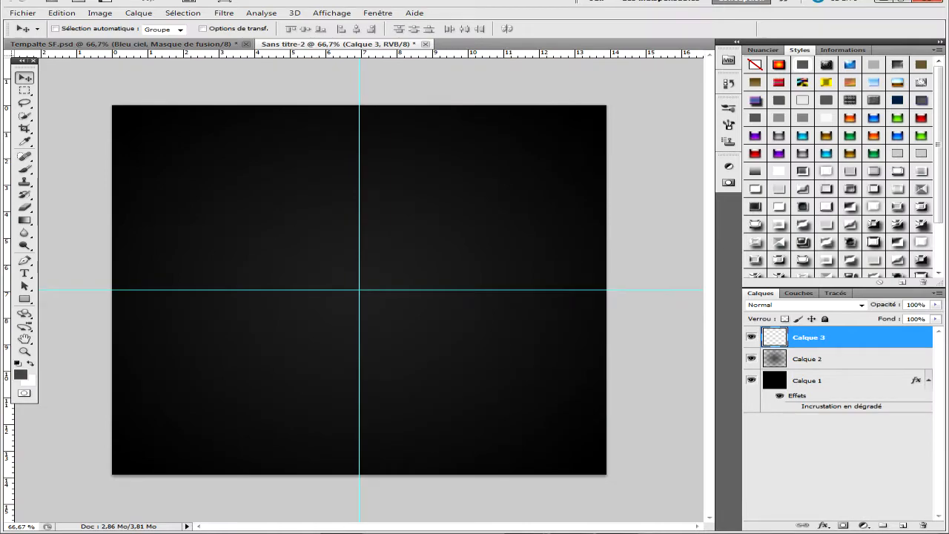
Switch to Windows Explorer, find the sf image in the Images library and place it on the Sans titre-2 canvas
{"action": "key", "text": "super+e"}
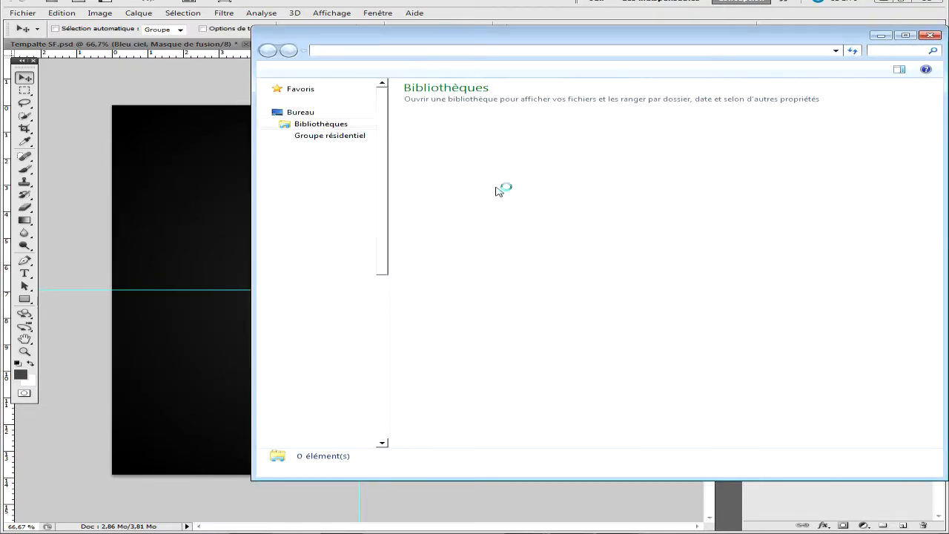
{"action": "left_click", "coordinate": [318, 178]}
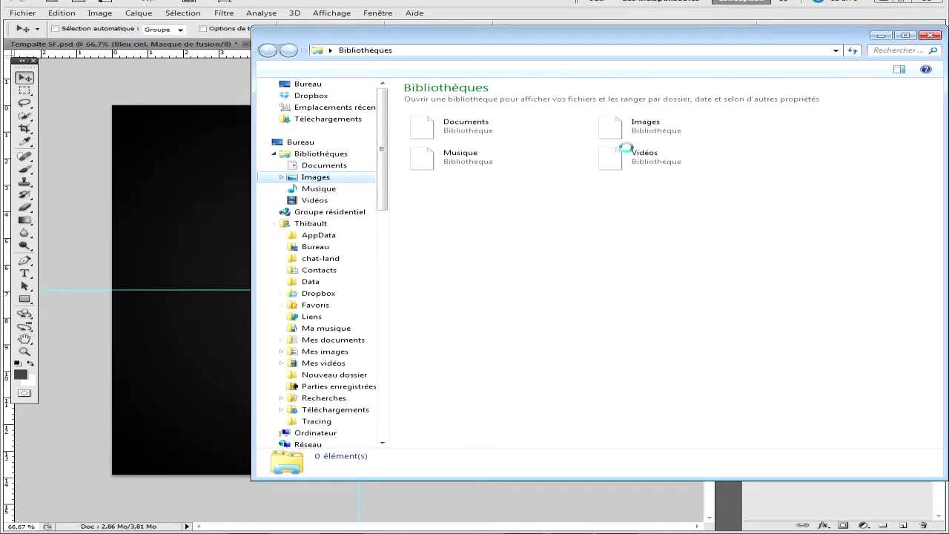
{"action": "left_click", "coordinate": [699, 353]}
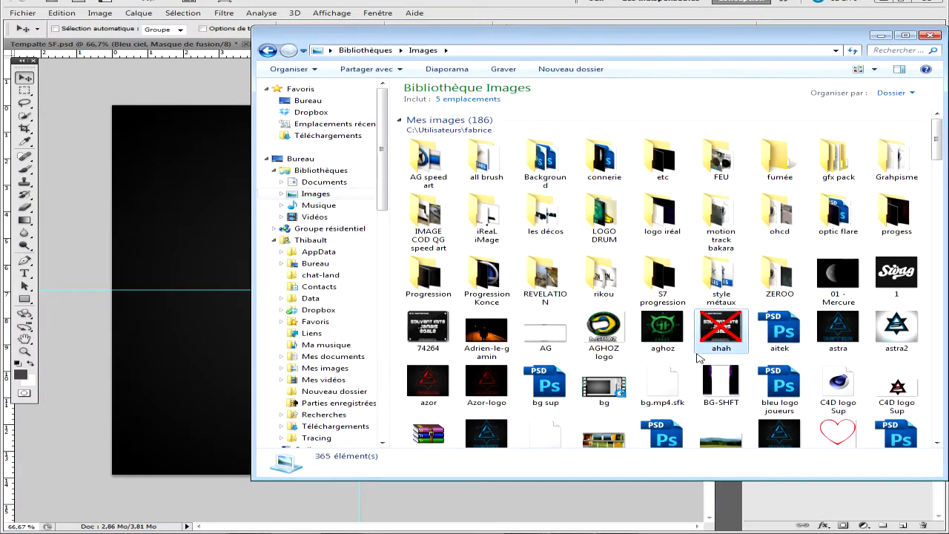
{"action": "scroll", "coordinate": [697, 359], "scroll_direction": "down", "scroll_amount": 5}
{"action": "scroll", "coordinate": [697, 358], "scroll_direction": "down", "scroll_amount": 3}
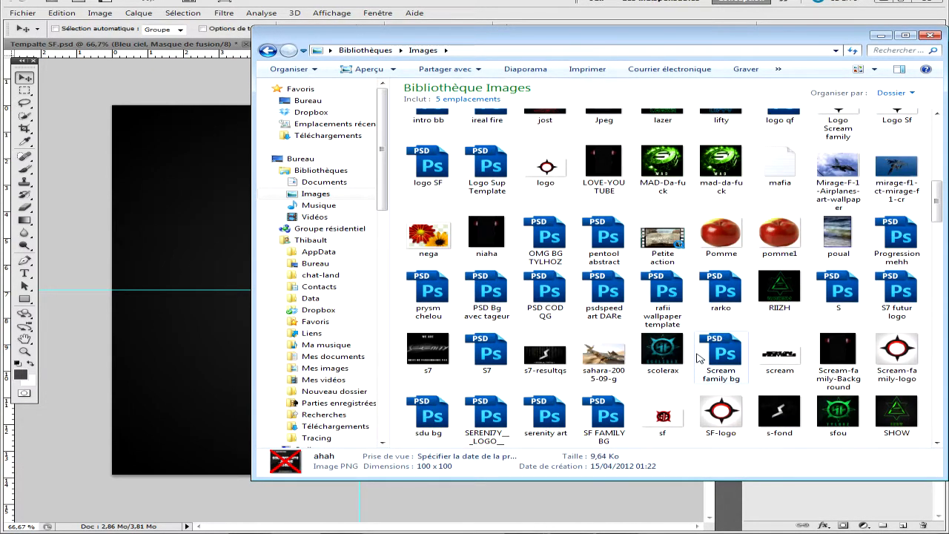
{"action": "scroll", "coordinate": [698, 358], "scroll_direction": "down", "scroll_amount": 3}
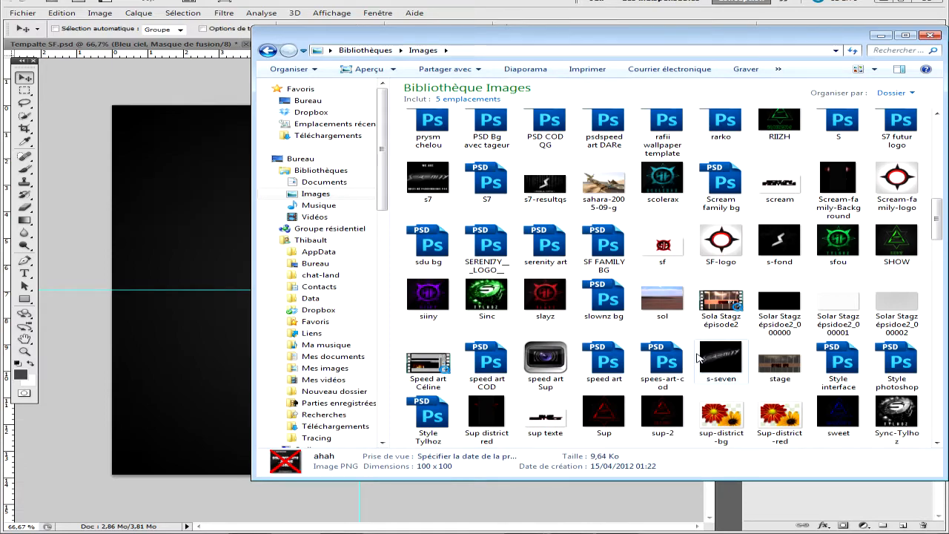
{"action": "scroll", "coordinate": [697, 358], "scroll_direction": "down", "scroll_amount": 3}
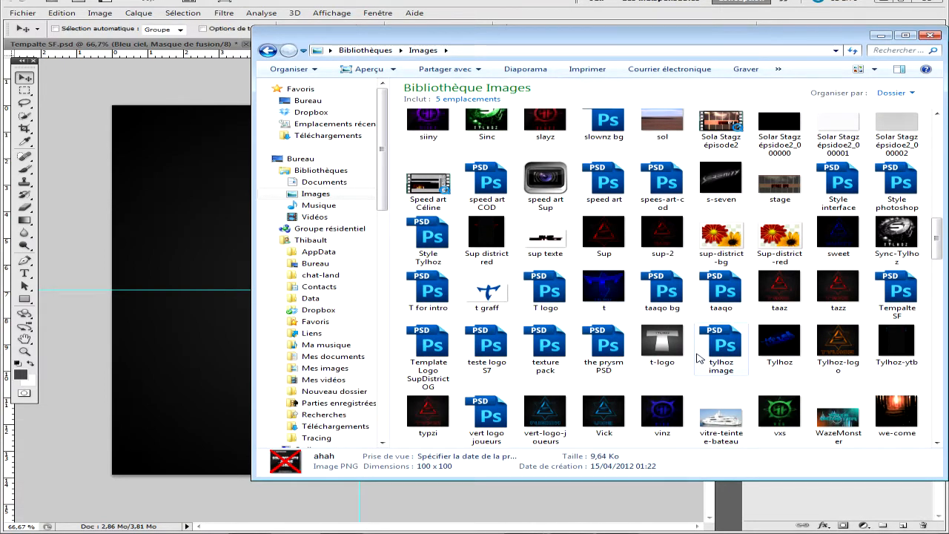
{"action": "scroll", "coordinate": [697, 358], "scroll_direction": "down", "scroll_amount": 3}
{"action": "scroll", "coordinate": [698, 359], "scroll_direction": "up", "scroll_amount": 2}
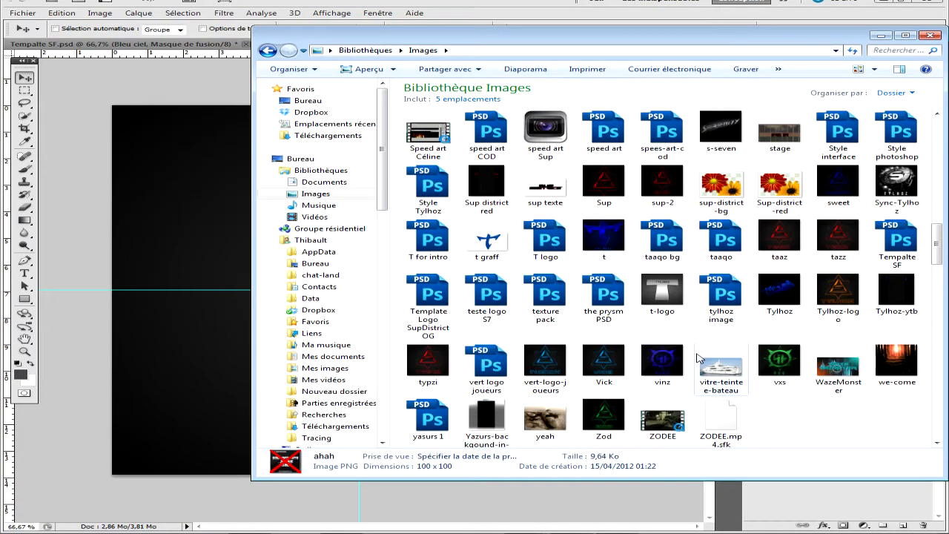
{"action": "scroll", "coordinate": [697, 358], "scroll_direction": "up", "scroll_amount": 3}
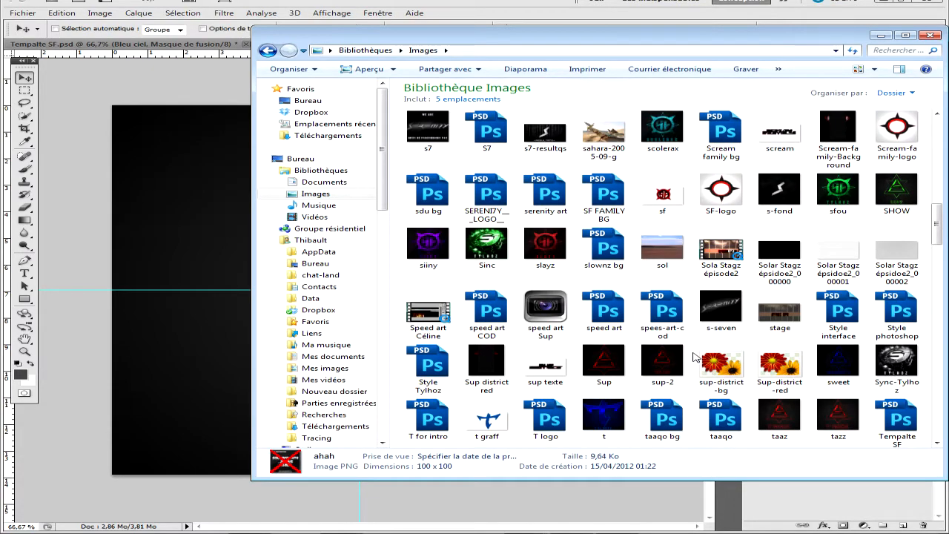
{"action": "left_click_drag", "start_coordinate": [662, 195], "coordinate": [155, 257]}
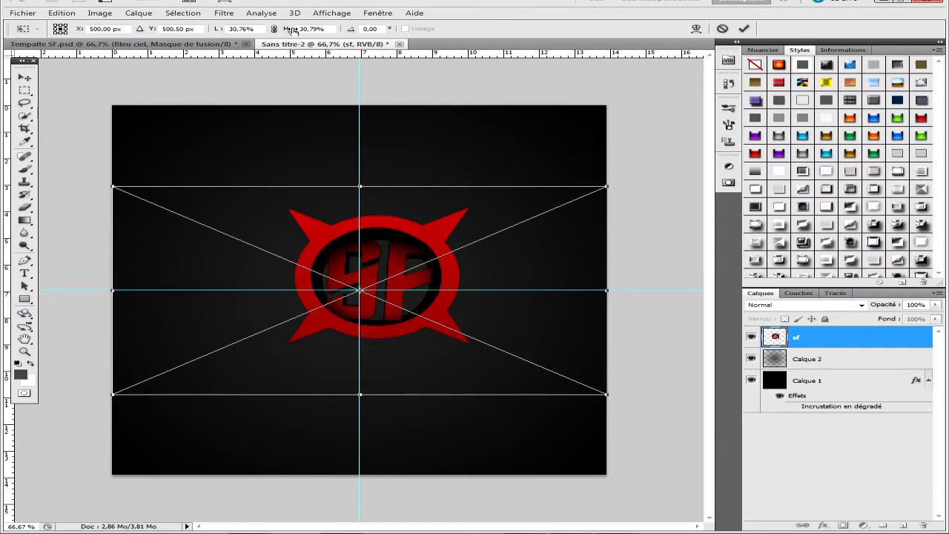
Try larger scales for the placed sf logo, up to 110% width, ending with 60% width and 70% height
{"action": "left_click", "coordinate": [249, 28]}
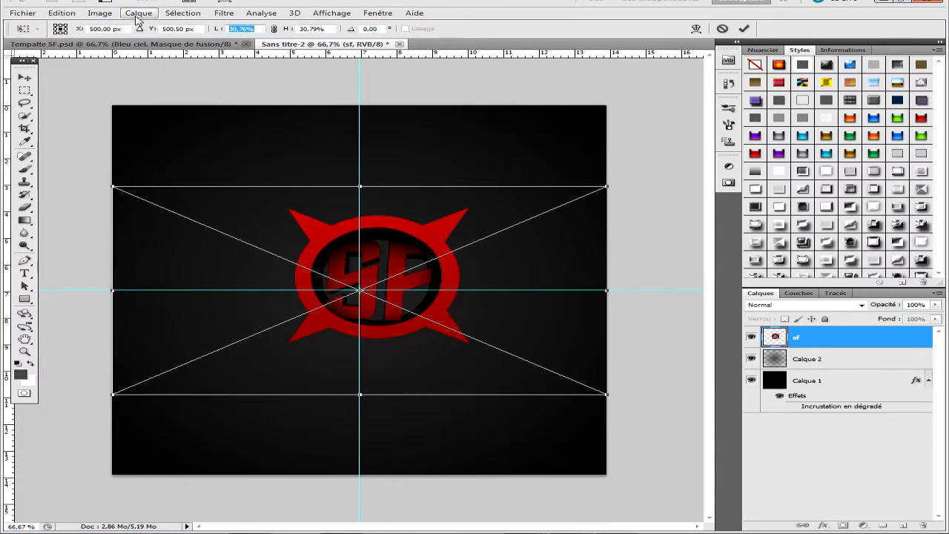
{"action": "type", "text": "110"}
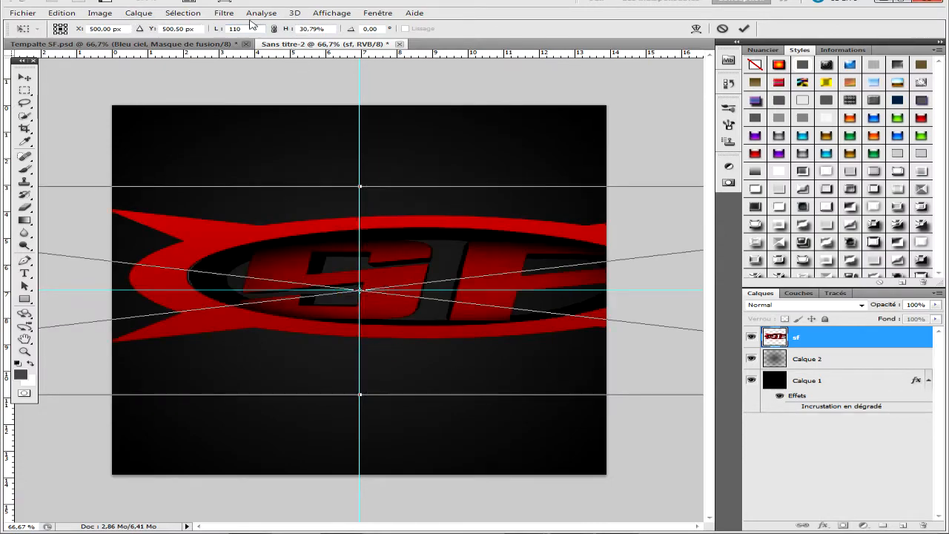
{"action": "type", "text": "70"}
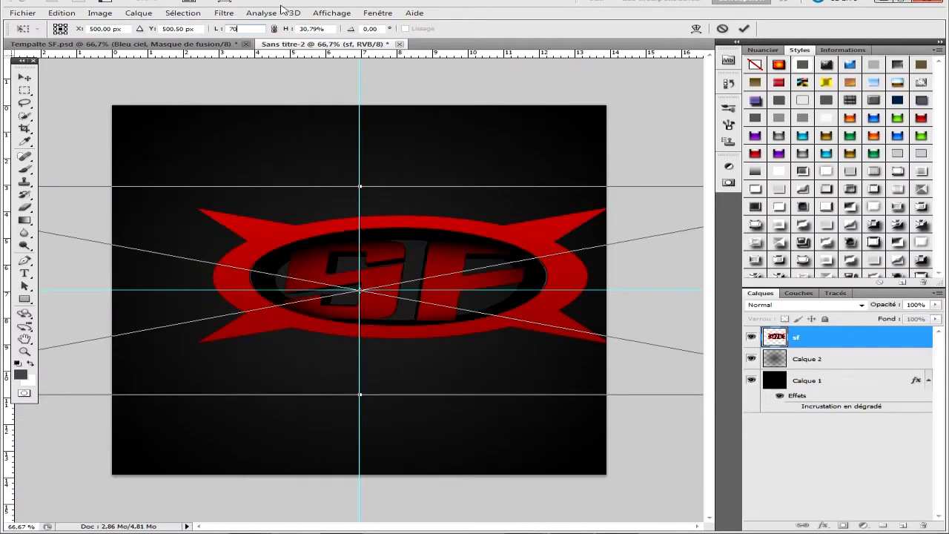
{"action": "key", "text": "Tab"}
{"action": "type", "text": "70"}
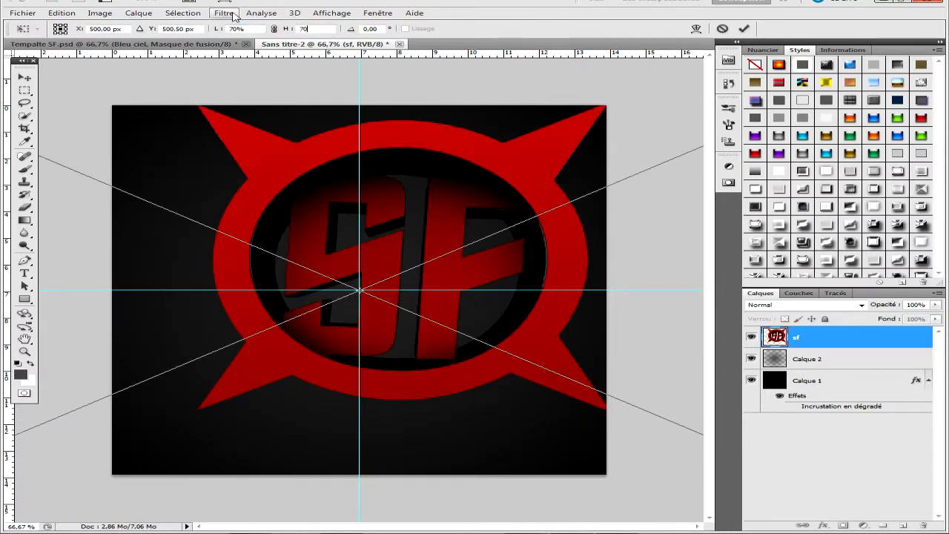
{"action": "type", "text": "60"}
{"action": "key", "text": "Return"}
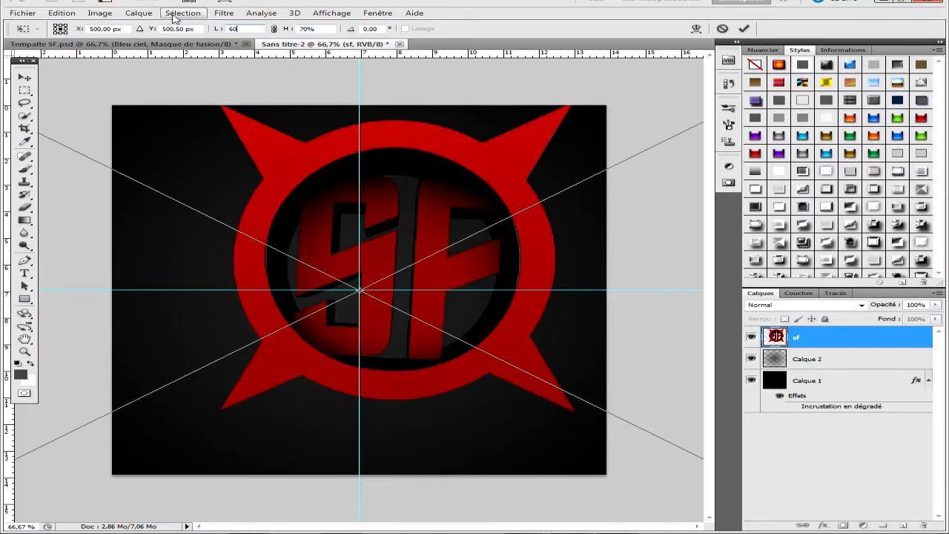
Scale the sf logo to 50% in width and height, apply the placement, and centre the logo on the vertical guide
{"action": "double_click", "coordinate": [233, 28]}
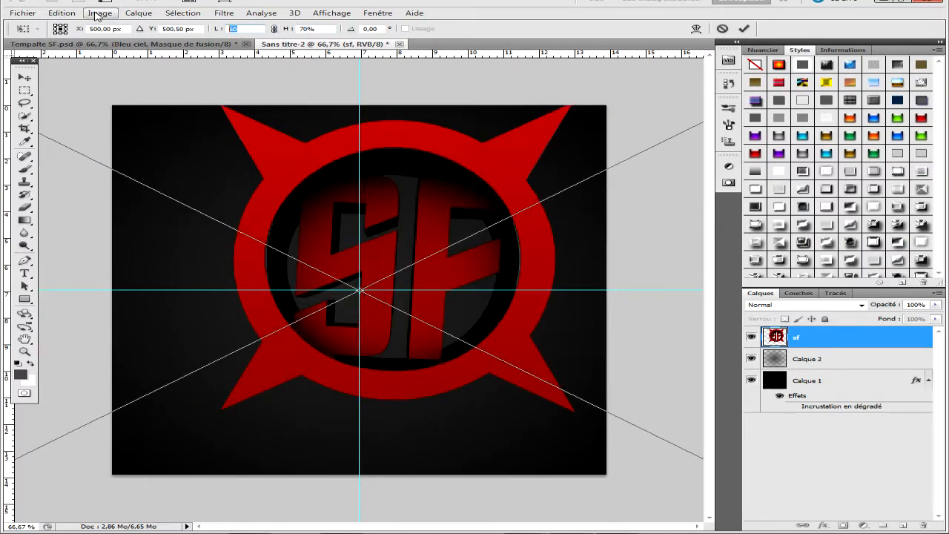
{"action": "type", "text": "50"}
{"action": "key", "text": "Tab"}
{"action": "type", "text": "50"}
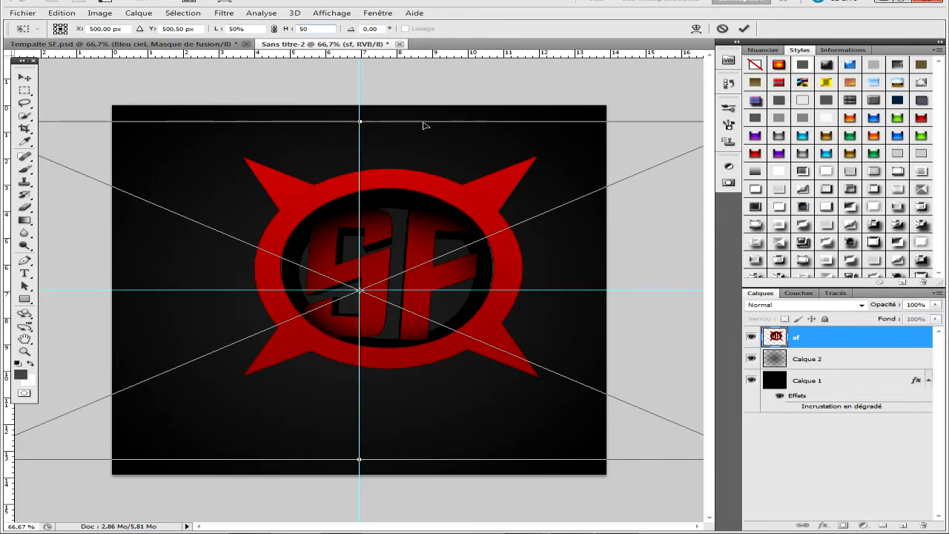
{"action": "key", "text": "Return"}
{"action": "mouse_move", "coordinate": [356, 256]}
{"action": "left_mouse_down"}
{"action": "mouse_move", "coordinate": [332, 261]}
{"action": "mouse_move", "coordinate": [339, 256]}
{"action": "mouse_move", "coordinate": [344, 267]}
{"action": "mouse_move", "coordinate": [351, 251]}
{"action": "left_mouse_up"}
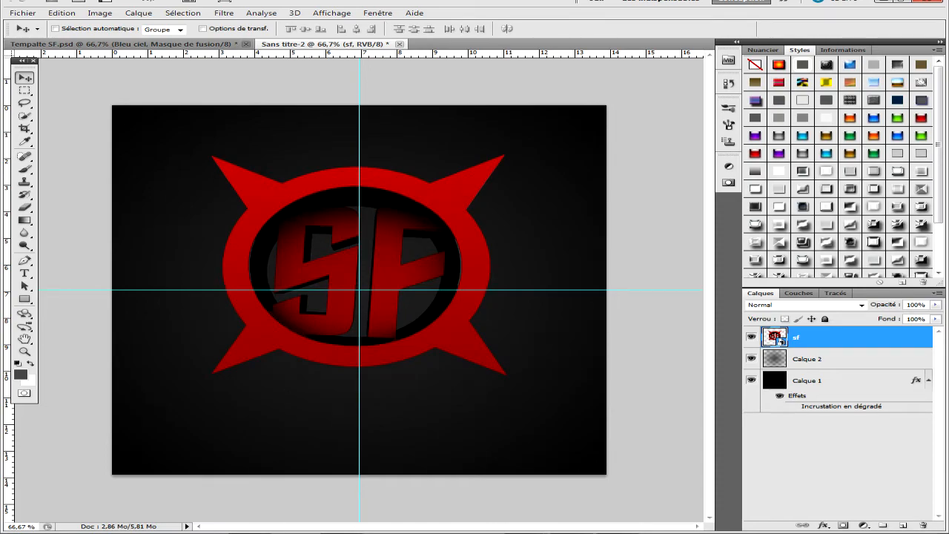
Switch to Windows Explorer, open the Texture folder inside Grahpisme, and place texture 8 on the Sans titre-2 canvas above the logo
{"action": "left_click", "coordinate": [250, 532]}
{"action": "left_click", "coordinate": [250, 532]}
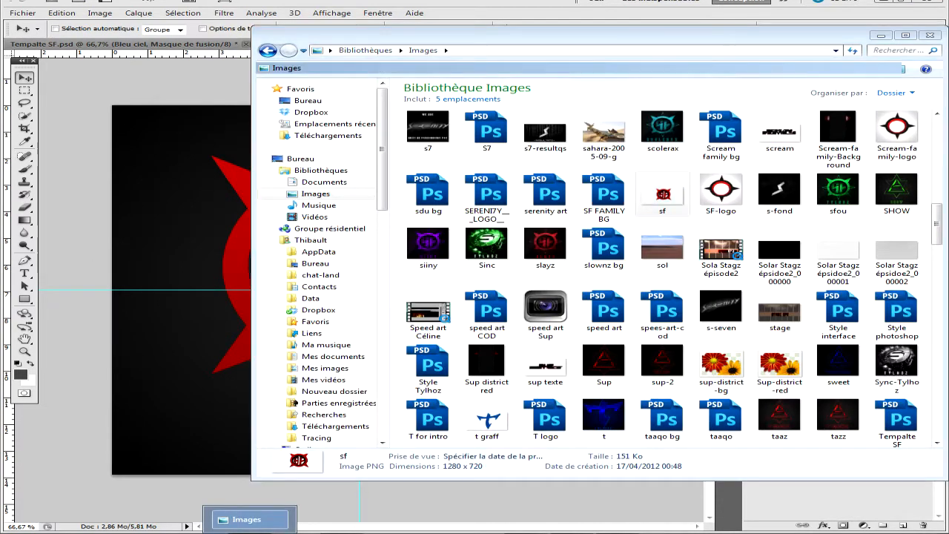
{"action": "left_click", "coordinate": [250, 532]}
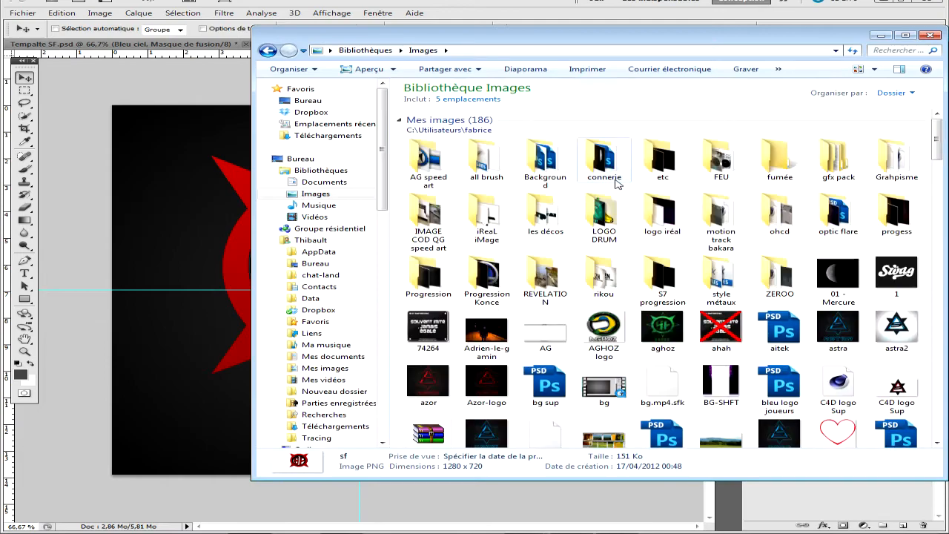
{"action": "double_click", "coordinate": [897, 163]}
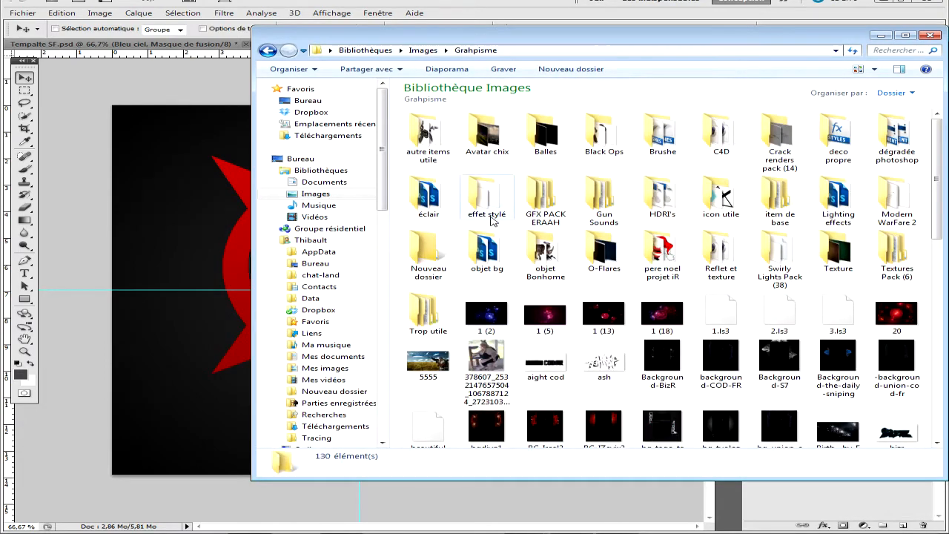
{"action": "double_click", "coordinate": [836, 252]}
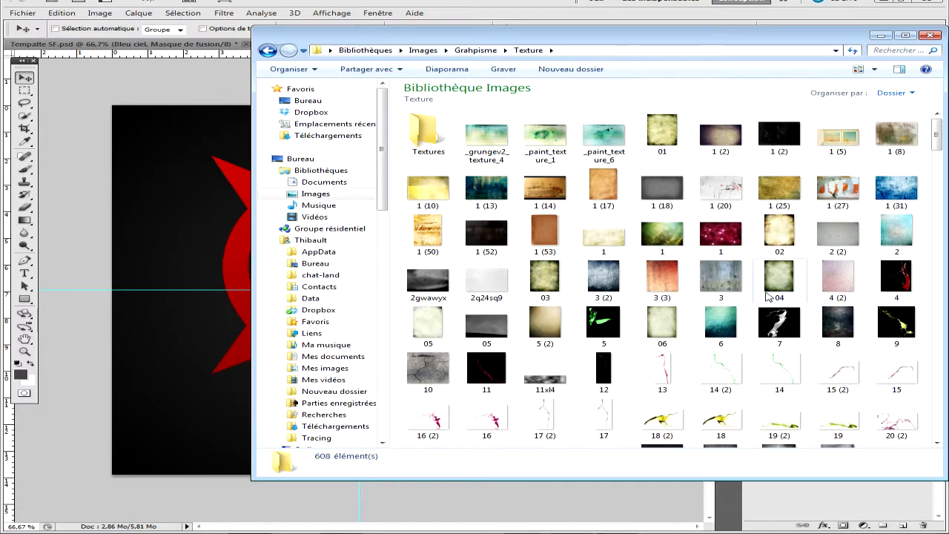
{"action": "left_click_drag", "start_coordinate": [838, 326], "coordinate": [170, 284]}
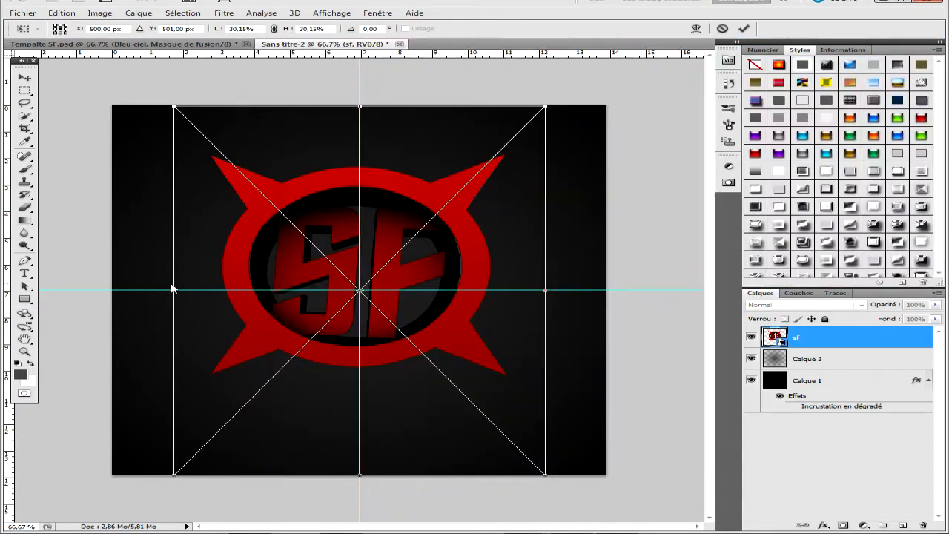
{"action": "key", "text": "Return"}
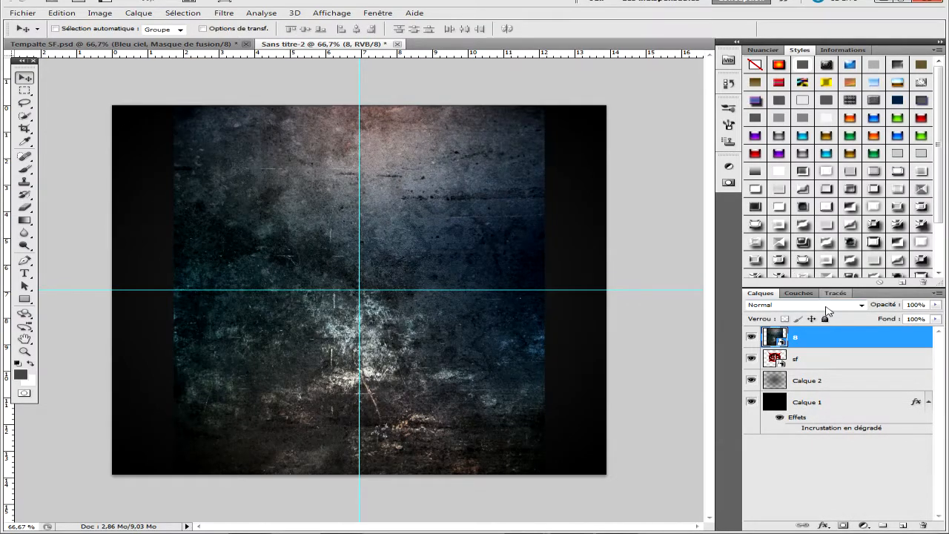
Set the blend mode of texture layer 8 to Incrustation and shift the texture slightly to the left
{"action": "left_click", "coordinate": [831, 306]}
{"action": "left_click", "coordinate": [817, 154]}
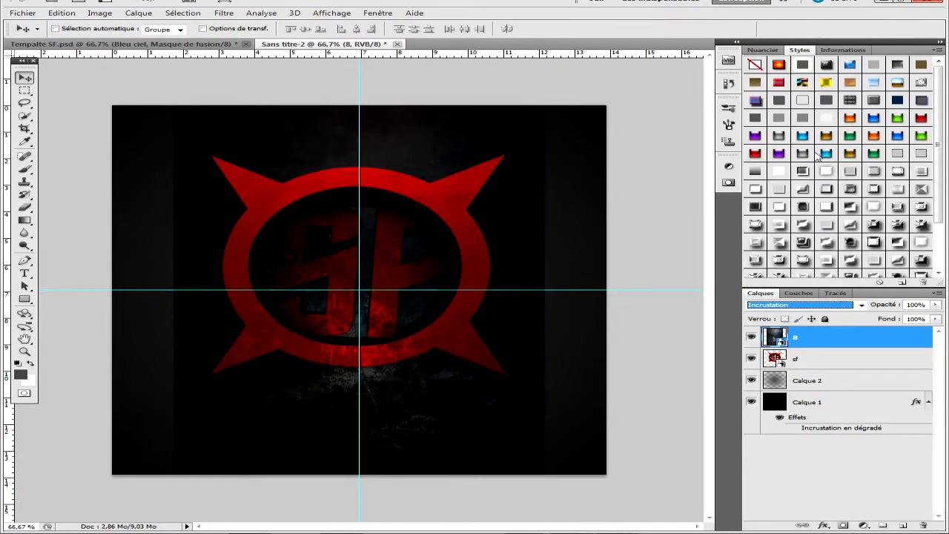
{"action": "right_click", "coordinate": [805, 337]}
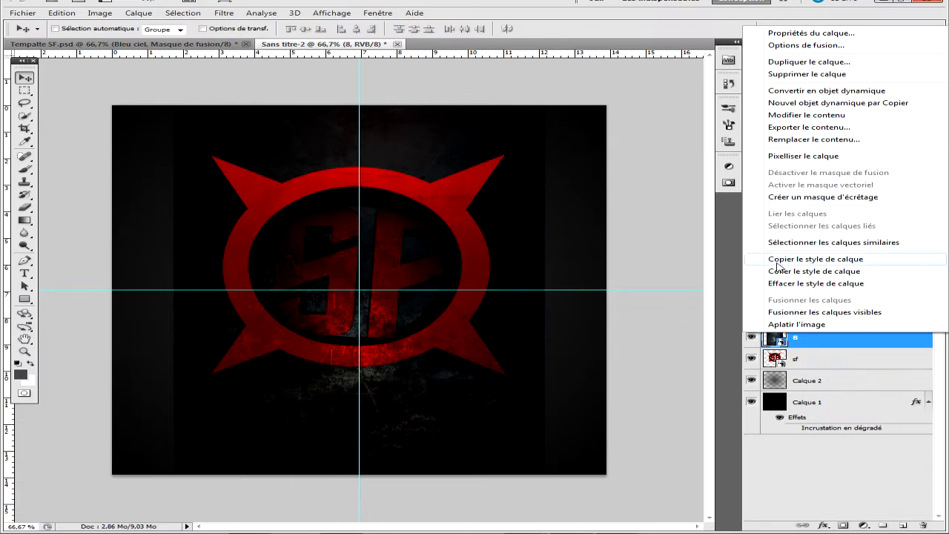
{"action": "left_click", "coordinate": [635, 395]}
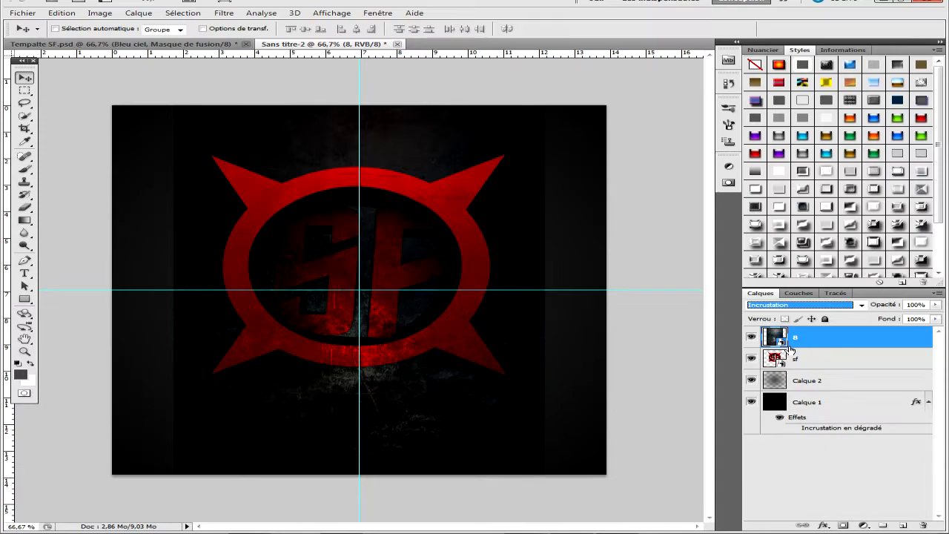
{"action": "left_click_drag", "start_coordinate": [694, 354], "coordinate": [683, 353]}
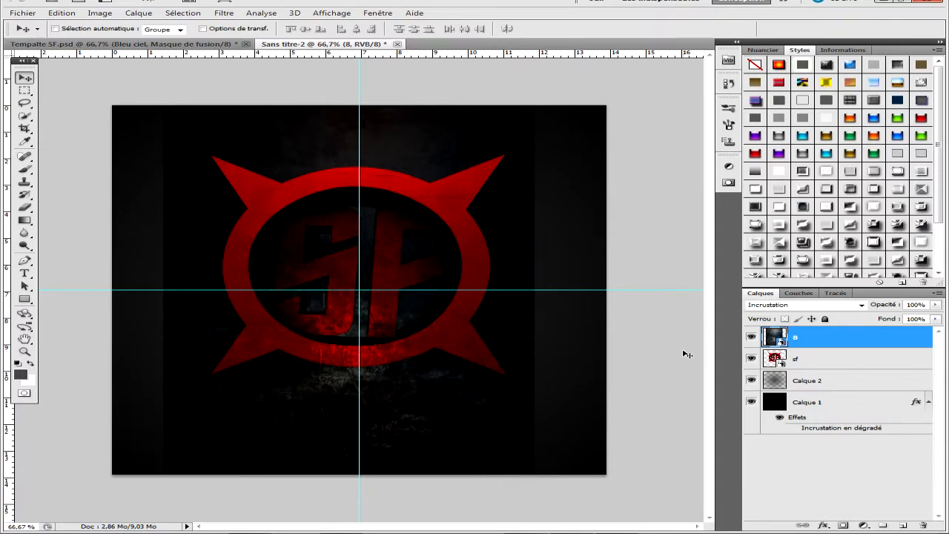
Try to trim texture layer 8 to the sf logo's shape by rasterizing it and deleting the inverted logo selection
{"action": "left_click", "coordinate": [775, 359], "text": "ctrl"}
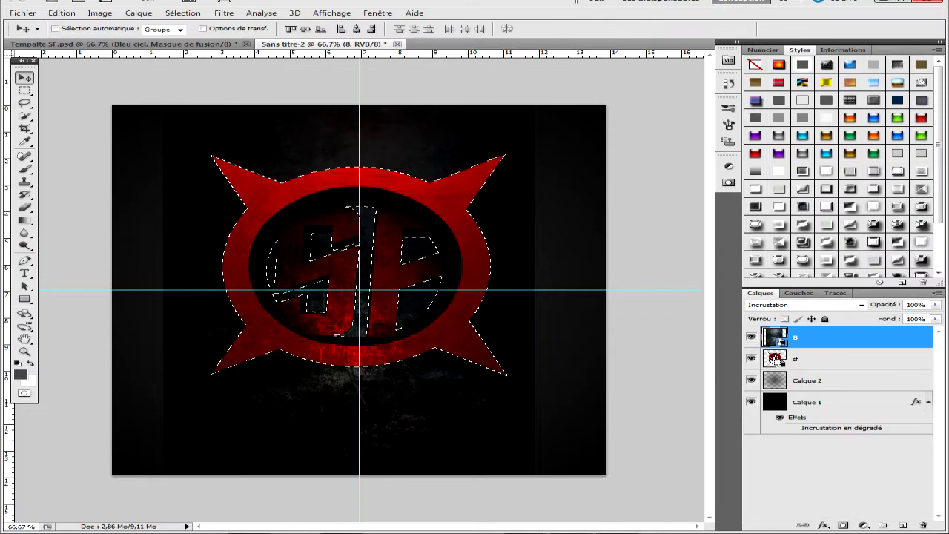
{"action": "left_click", "coordinate": [190, 17]}
{"action": "left_click", "coordinate": [182, 58]}
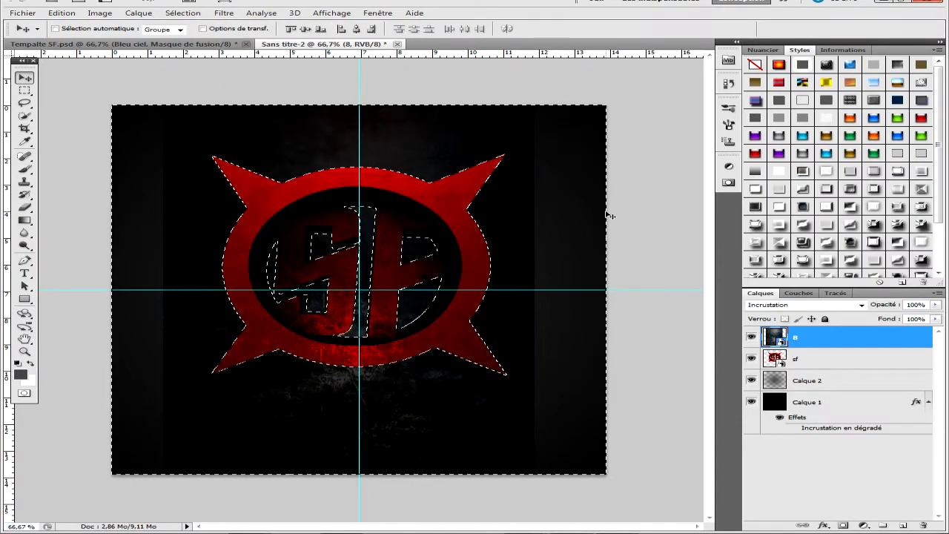
{"action": "right_click", "coordinate": [820, 349]}
{"action": "left_click", "coordinate": [836, 171]}
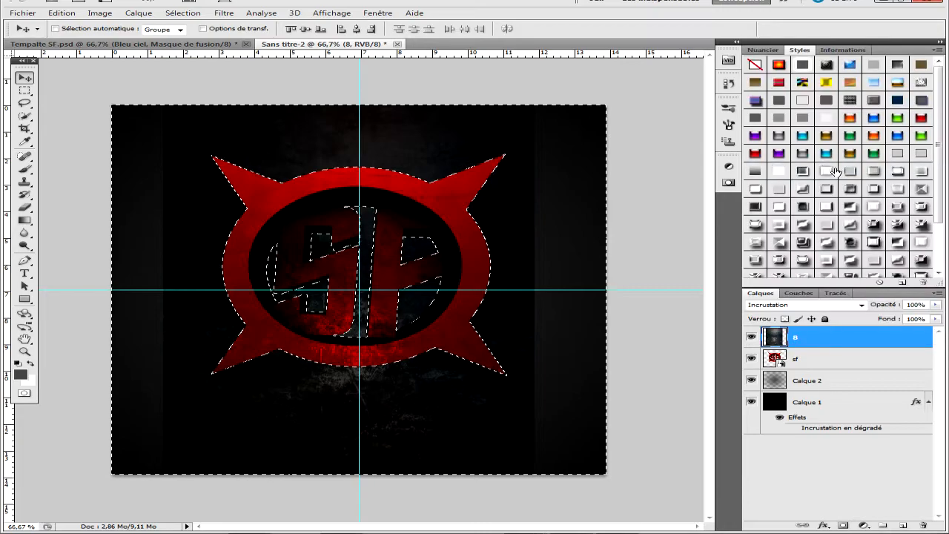
{"action": "key", "text": "Delete"}
{"action": "key", "text": "ctrl+d"}
{"action": "mouse_move", "coordinate": [456, 290]}
{"action": "left_mouse_down"}
{"action": "mouse_move", "coordinate": [451, 258]}
{"action": "mouse_move", "coordinate": [451, 341]}
{"action": "mouse_move", "coordinate": [455, 271]}
{"action": "mouse_move", "coordinate": [456, 288]}
{"action": "left_mouse_up"}
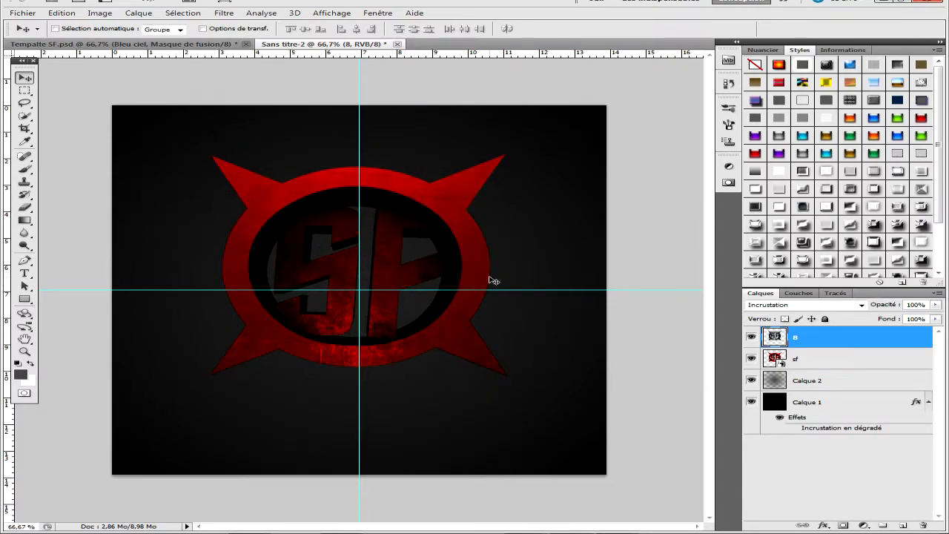
Revert the history to the loaded logo selection, before the inversion, and deselect it
{"action": "left_click", "coordinate": [729, 83]}
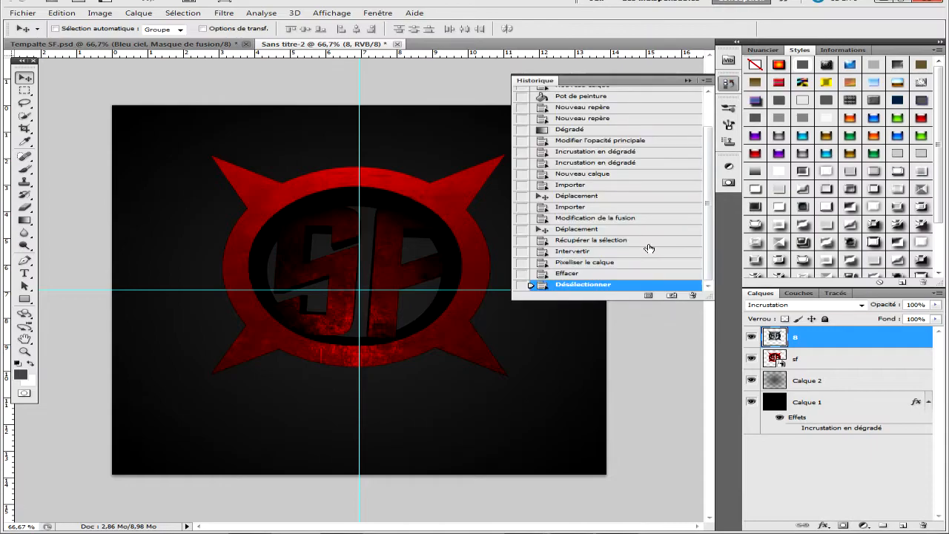
{"action": "left_click", "coordinate": [591, 274]}
{"action": "left_click", "coordinate": [593, 263]}
{"action": "left_click", "coordinate": [595, 251]}
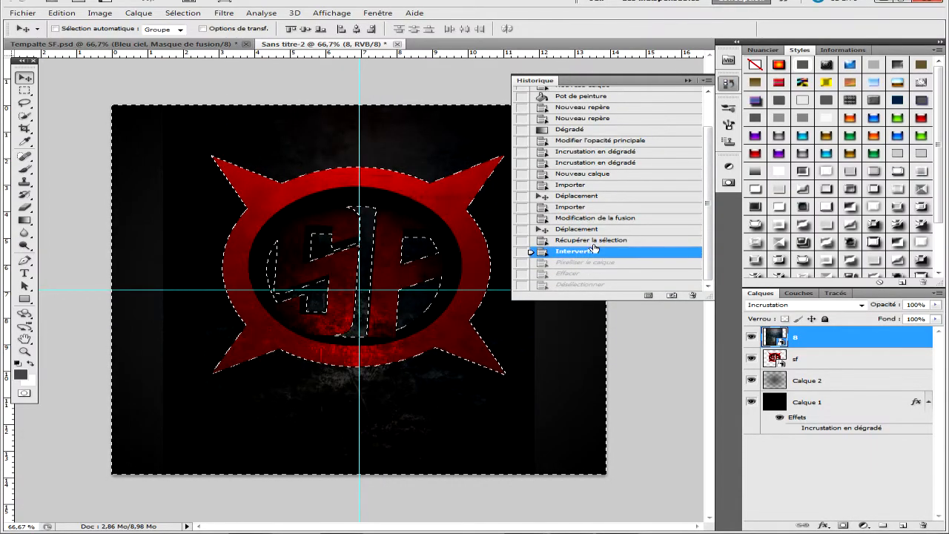
{"action": "left_click", "coordinate": [598, 239]}
{"action": "key", "text": "ctrl+d"}
Clip texture layer 8 to the sf logo with a clipping mask and move the texture to about X 515 px, Y 340 px
{"action": "right_click", "coordinate": [843, 339]}
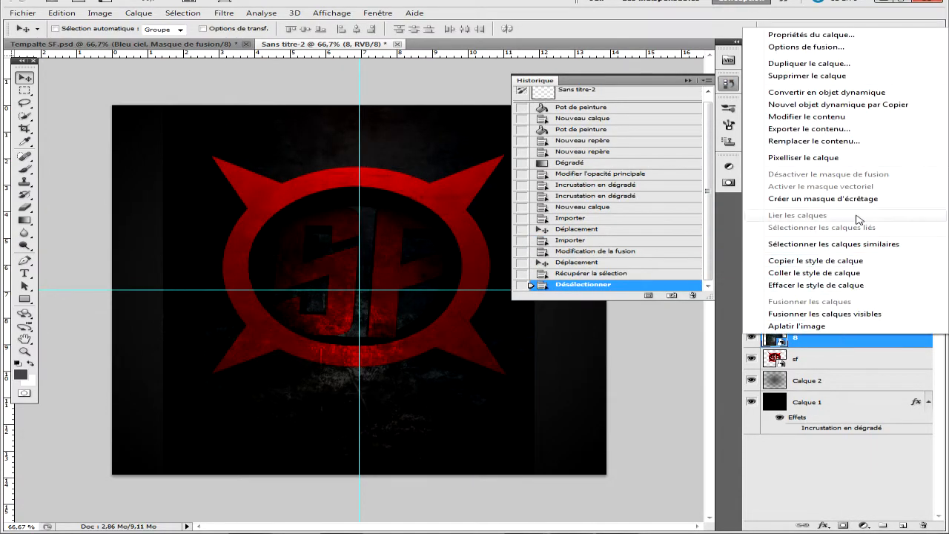
{"action": "left_click", "coordinate": [823, 199]}
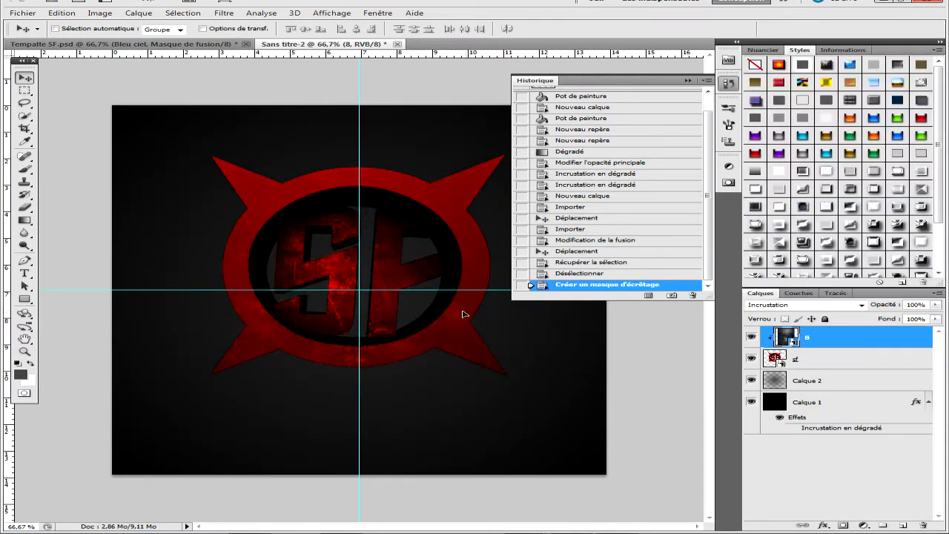
{"action": "left_click_drag", "start_coordinate": [549, 375], "coordinate": [522, 343]}
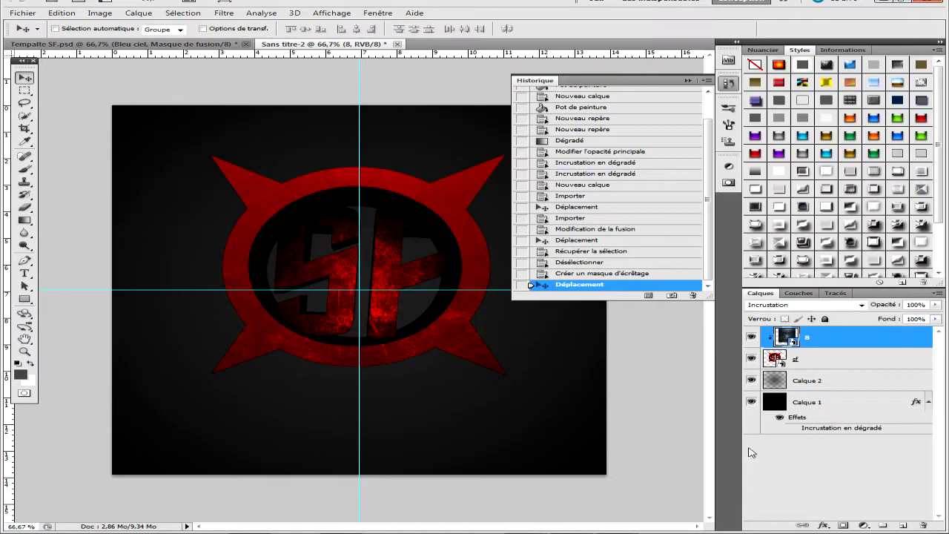
Duplicate the clipped texture layer 8 and rotate the copy by 180°
{"action": "right_click", "coordinate": [813, 340]}
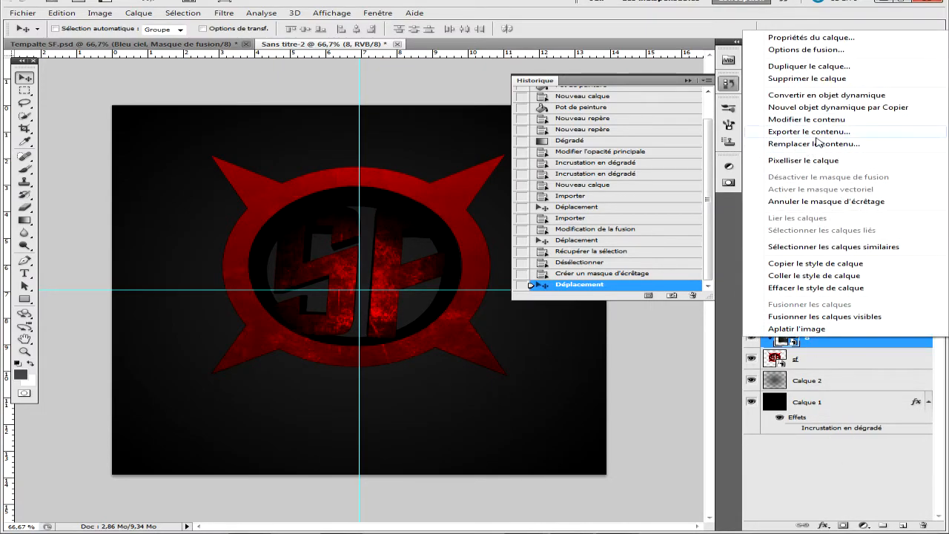
{"action": "left_click", "coordinate": [810, 66]}
{"action": "left_click", "coordinate": [611, 157]}
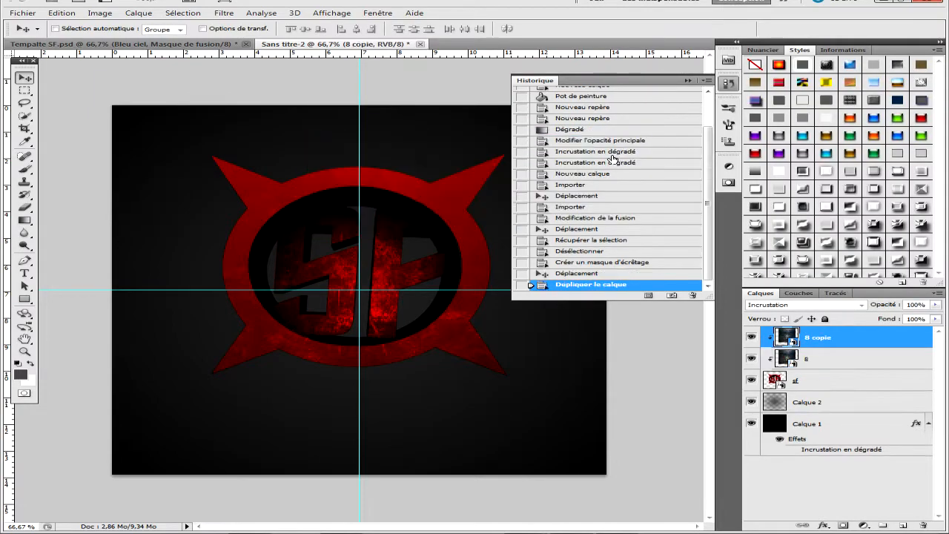
{"action": "key", "text": "ctrl+t"}
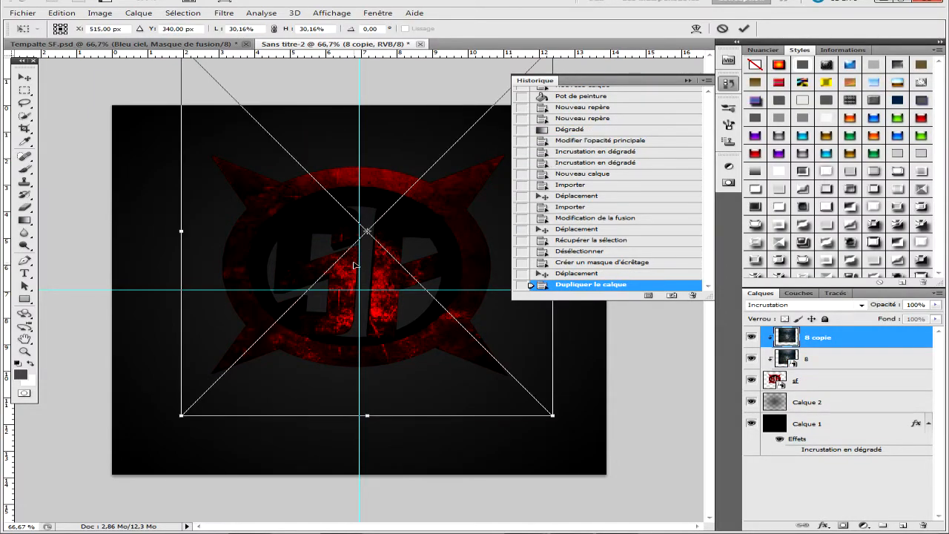
{"action": "right_click", "coordinate": [354, 264]}
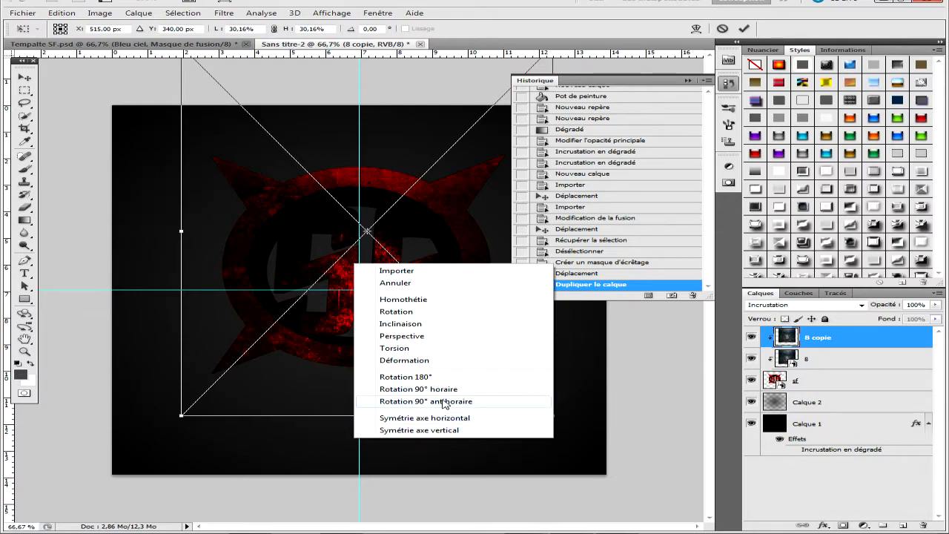
{"action": "left_click", "coordinate": [434, 377]}
{"action": "key", "text": "Return"}
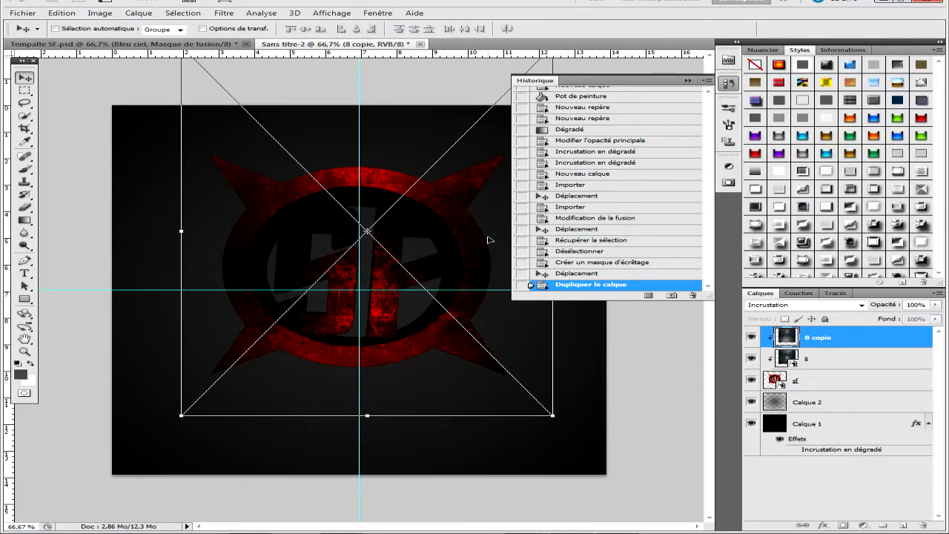
Apply the pending transformation and rasterize the 8 copie texture layer for the Eraser
{"action": "left_click", "coordinate": [24, 207]}
{"action": "left_click", "coordinate": [382, 388]}
{"action": "left_click", "coordinate": [422, 205]}
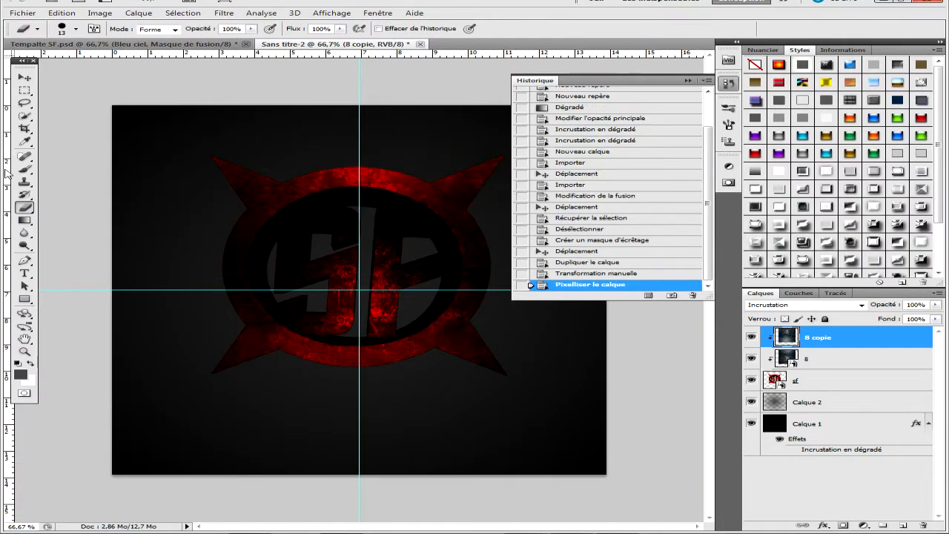
Set the eraser's brush diameter to 494 px
{"action": "left_click", "coordinate": [75, 29]}
{"action": "left_click", "coordinate": [135, 60]}
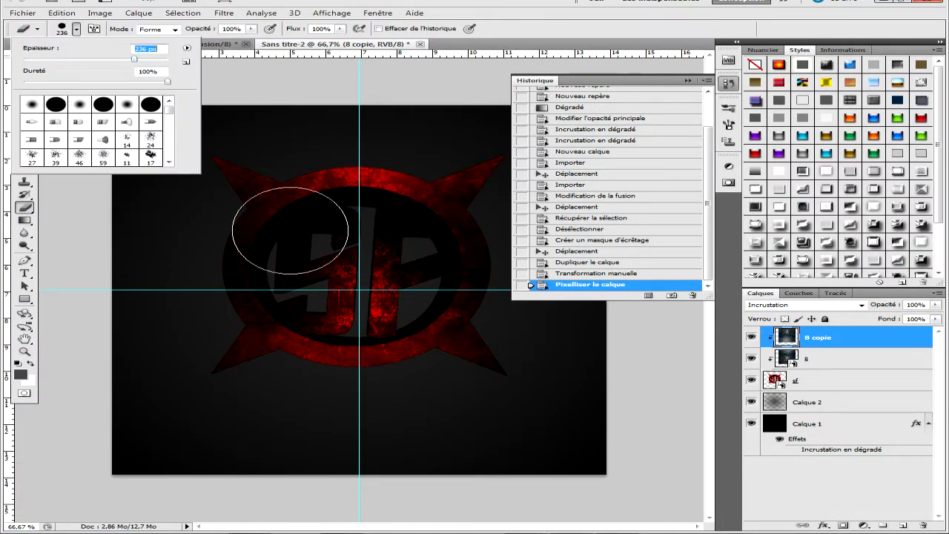
{"action": "left_click", "coordinate": [144, 49]}
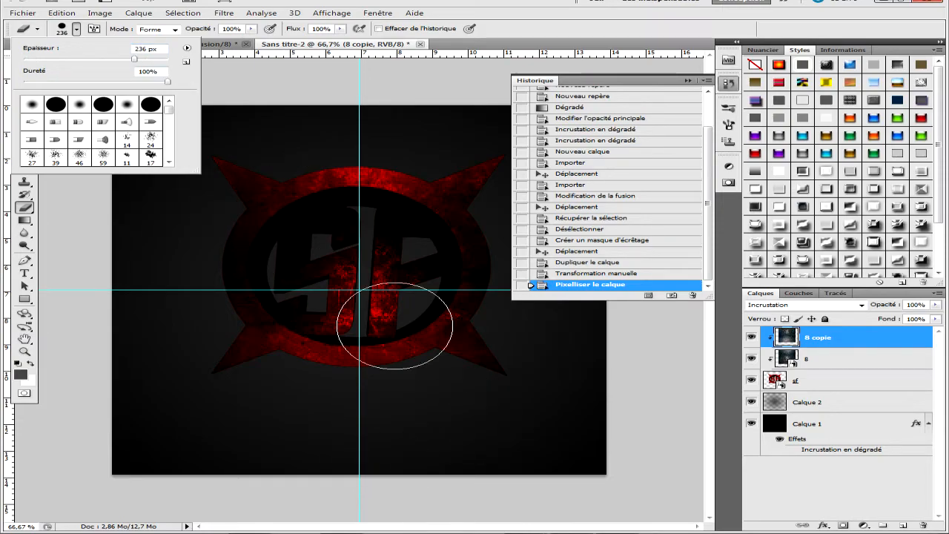
{"action": "left_click", "coordinate": [154, 60]}
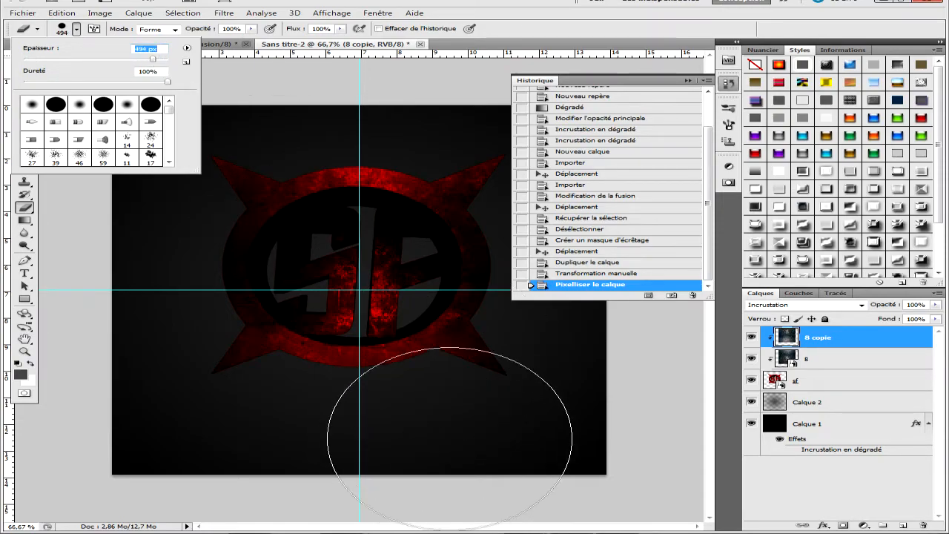
Try to erase the lower part of the 8 copie texture with the hard-edged eraser, and undo it
{"action": "left_click", "coordinate": [329, 351]}
{"action": "left_click", "coordinate": [361, 355]}
{"action": "key", "text": "ctrl+z"}
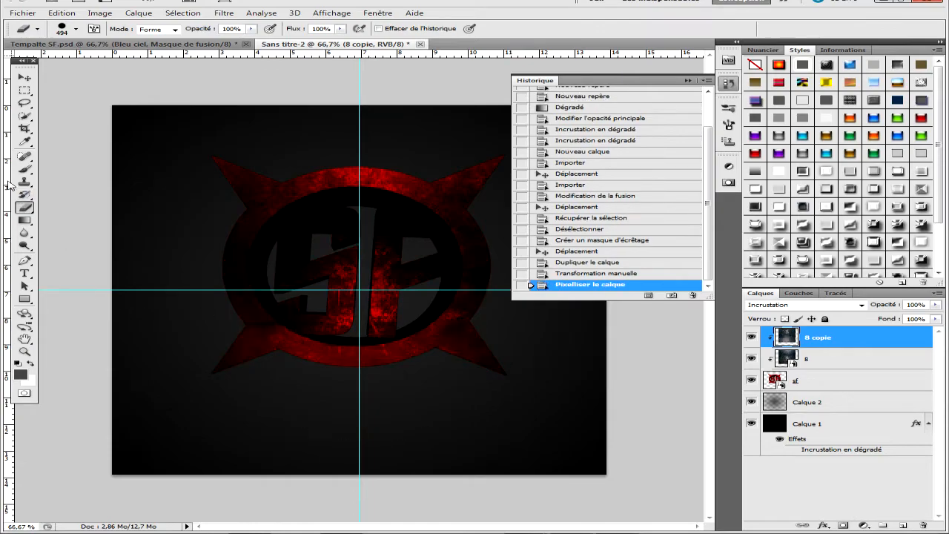
Choose a soft round tip for the eraser and erase the lower part of the 8 copie texture over the logo
{"action": "left_click", "coordinate": [76, 29]}
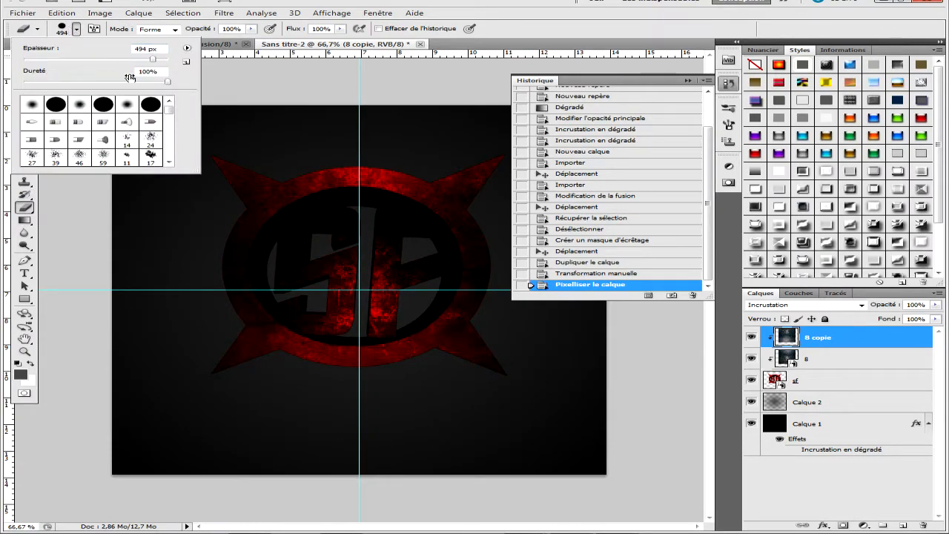
{"action": "left_click", "coordinate": [126, 104]}
{"action": "mouse_move", "coordinate": [439, 325]}
{"action": "left_mouse_down"}
{"action": "mouse_move", "coordinate": [356, 342]}
{"action": "mouse_move", "coordinate": [181, 270]}
{"action": "mouse_move", "coordinate": [182, 300]}
{"action": "mouse_move", "coordinate": [491, 421]}
{"action": "left_mouse_up"}
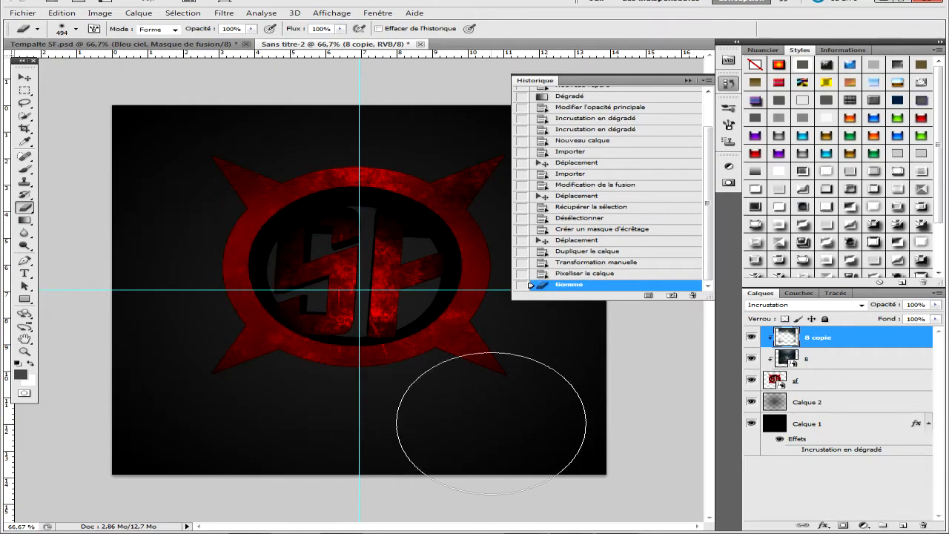
Rasterize texture layer 8 and erase its upper part over the SF letters with the soft eraser, and collapse the history
{"action": "left_click", "coordinate": [838, 359]}
{"action": "left_click", "coordinate": [497, 349]}
{"action": "left_click", "coordinate": [403, 202]}
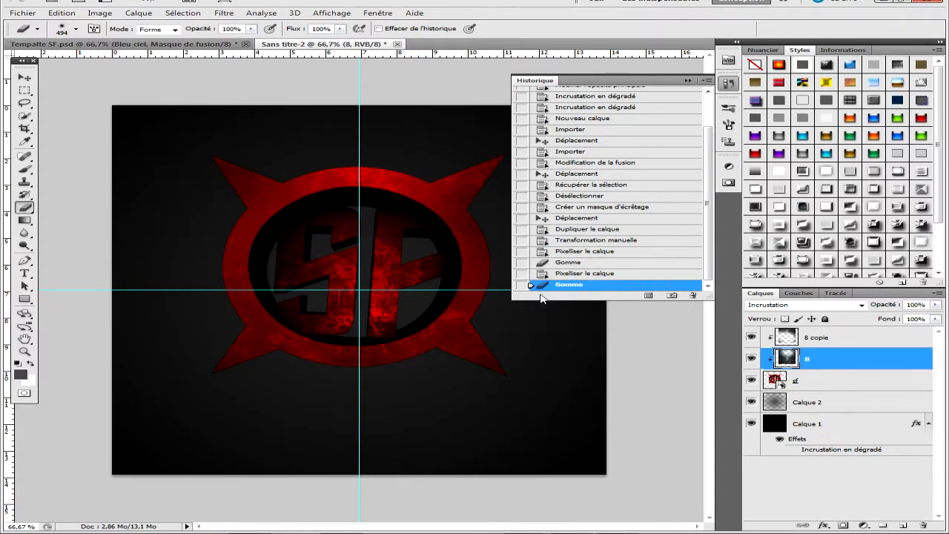
{"action": "left_click", "coordinate": [686, 81]}
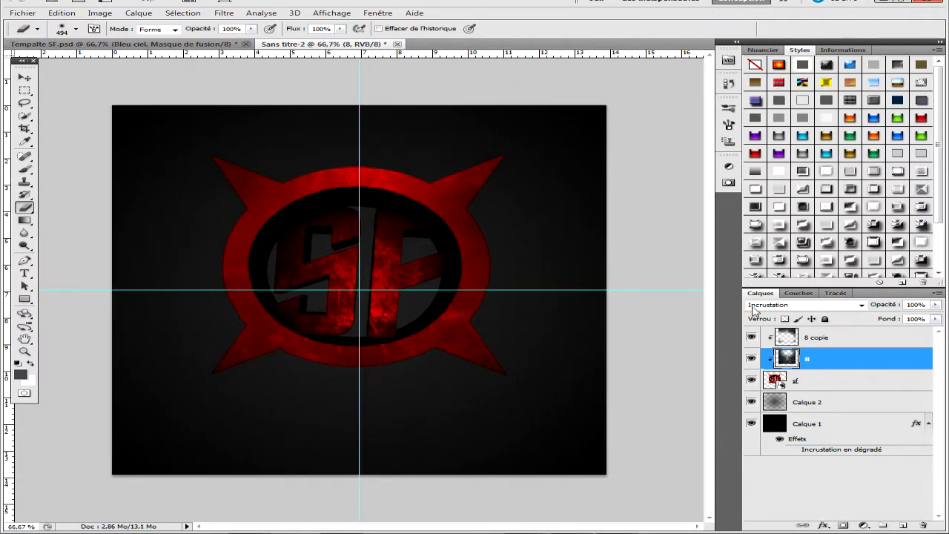
Select the 8 copie, 8 and sf layers together and move the whole logo slightly right and up
{"action": "left_click", "coordinate": [829, 342]}
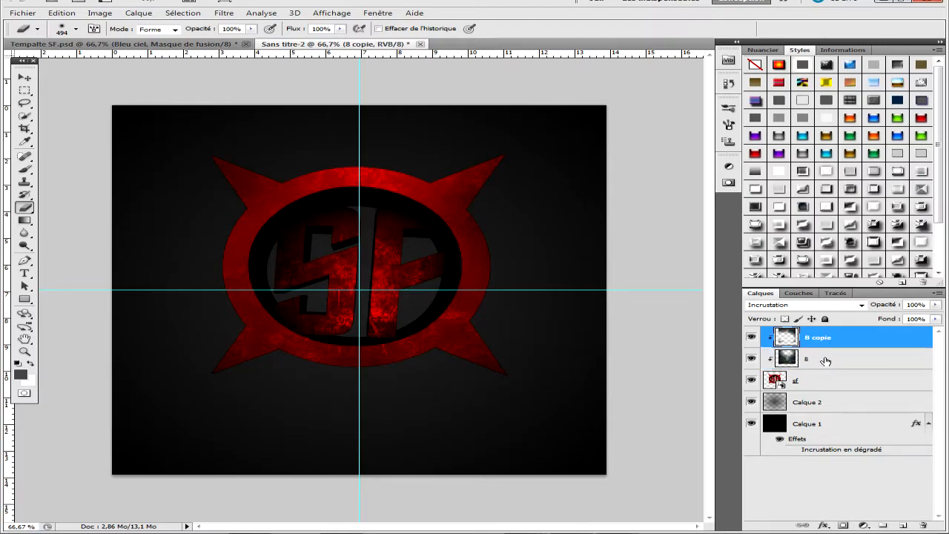
{"action": "left_click", "coordinate": [824, 360], "text": "shift"}
{"action": "left_click", "coordinate": [823, 397], "text": "ctrl"}
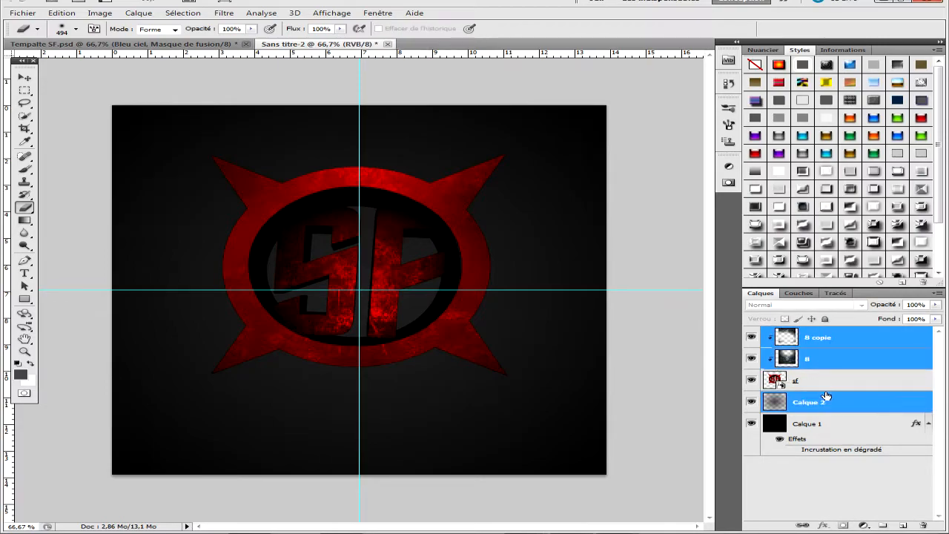
{"action": "left_click", "coordinate": [811, 398], "text": "ctrl"}
{"action": "left_click", "coordinate": [807, 384], "text": "ctrl"}
{"action": "left_click", "coordinate": [25, 77]}
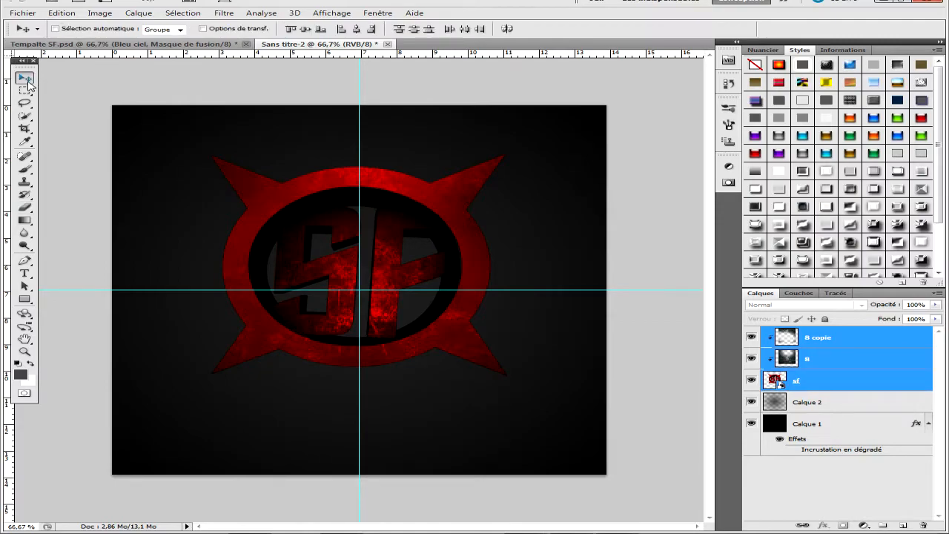
{"action": "mouse_move", "coordinate": [318, 264]}
{"action": "left_mouse_down"}
{"action": "mouse_move", "coordinate": [324, 249]}
{"action": "mouse_move", "coordinate": [333, 256]}
{"action": "left_mouse_up"}
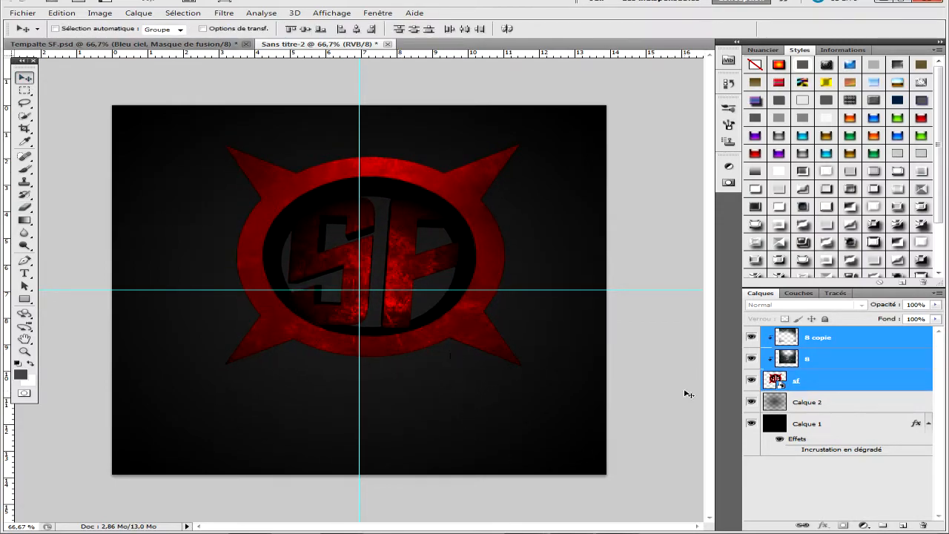
Add a new layer above Calque 2 and start a text in the Bebas font near the canvas's lower left
{"action": "left_click", "coordinate": [883, 408]}
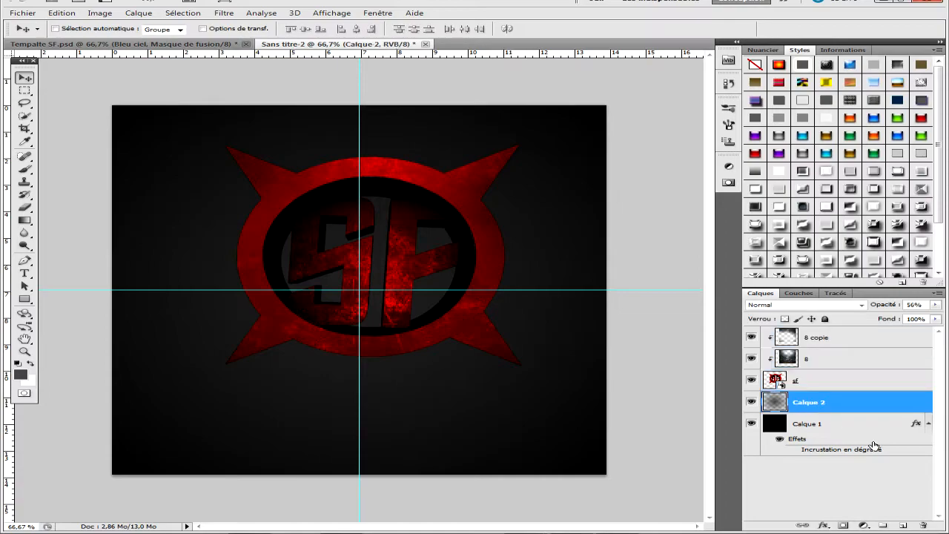
{"action": "left_click", "coordinate": [903, 525]}
{"action": "left_click", "coordinate": [24, 273]}
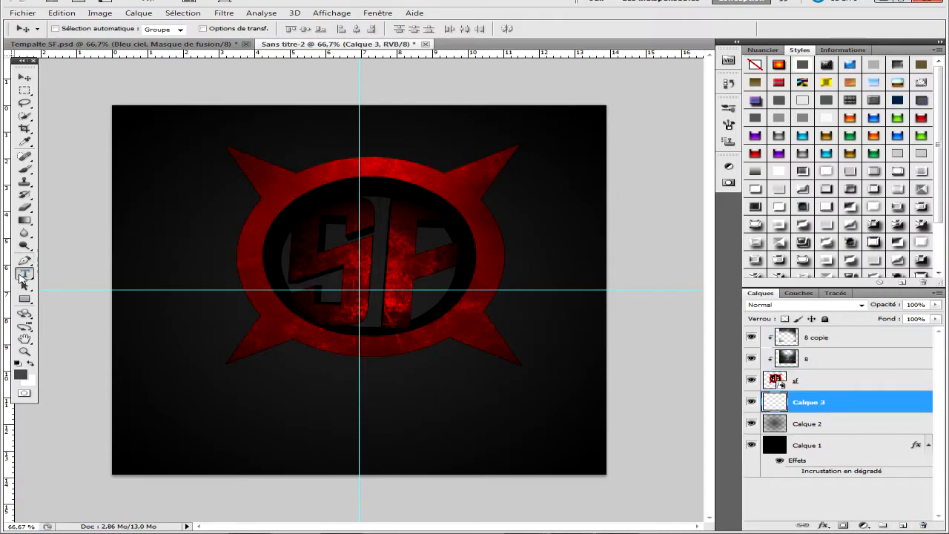
{"action": "left_click", "coordinate": [215, 451]}
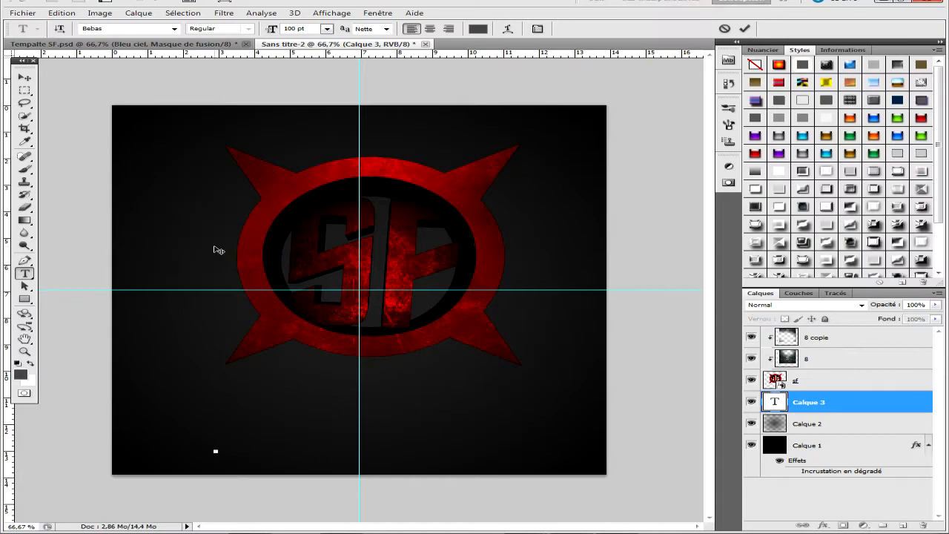
{"action": "left_click", "coordinate": [174, 29]}
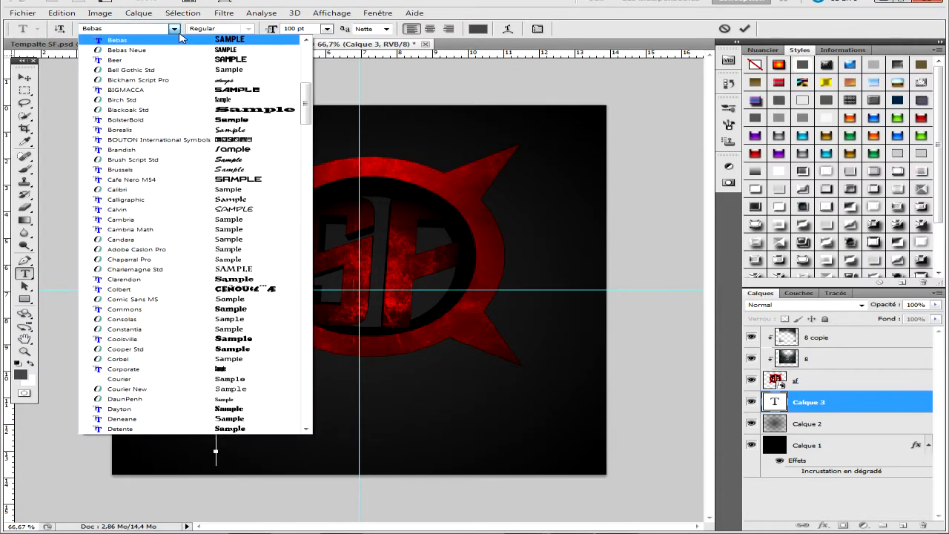
{"action": "left_click", "coordinate": [221, 41]}
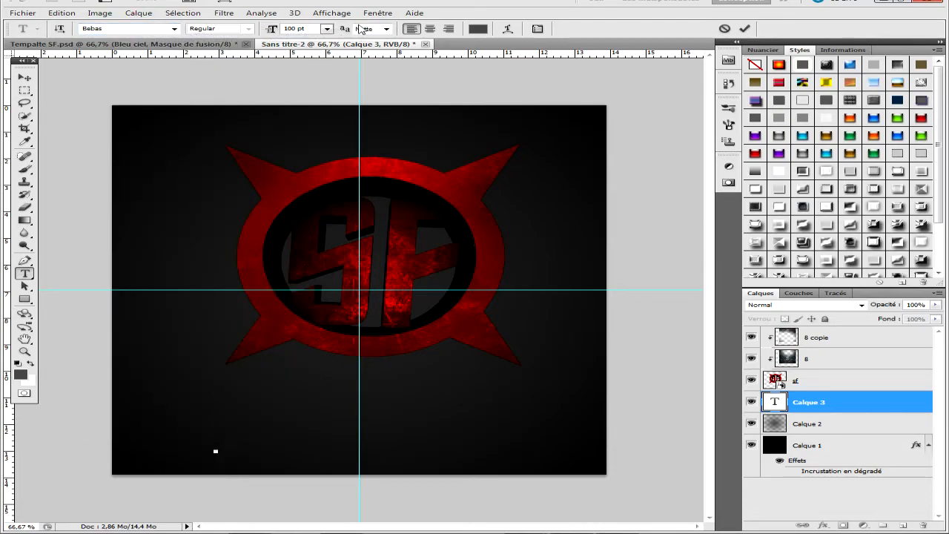
{"action": "mouse_move", "coordinate": [292, 479]}
{"action": "left_mouse_down"}
{"action": "mouse_move", "coordinate": [271, 490]}
{"action": "mouse_move", "coordinate": [282, 477]}
{"action": "mouse_move", "coordinate": [288, 485]}
{"action": "left_mouse_up"}
{"action": "left_click", "coordinate": [175, 28]}
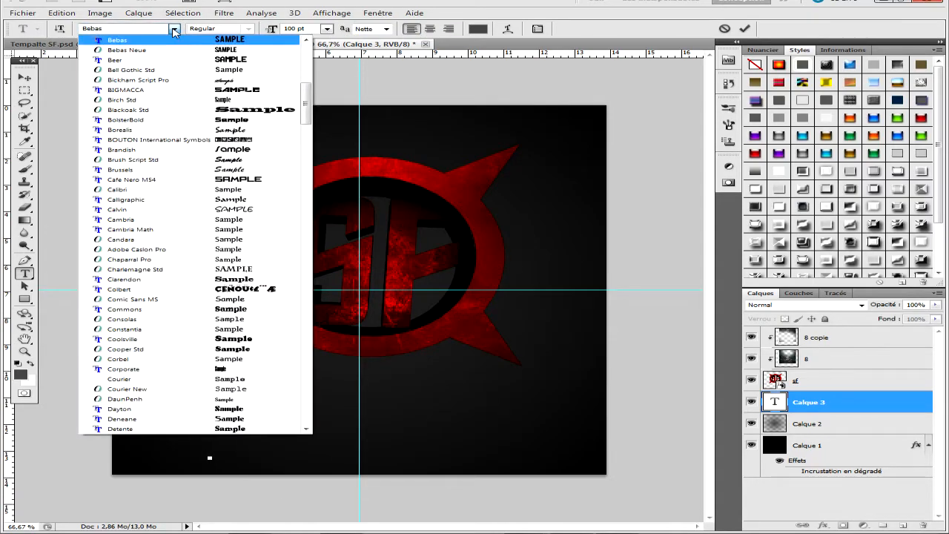
{"action": "left_click", "coordinate": [338, 31]}
Set the new text's font size to 48 pt
{"action": "left_click", "coordinate": [327, 28]}
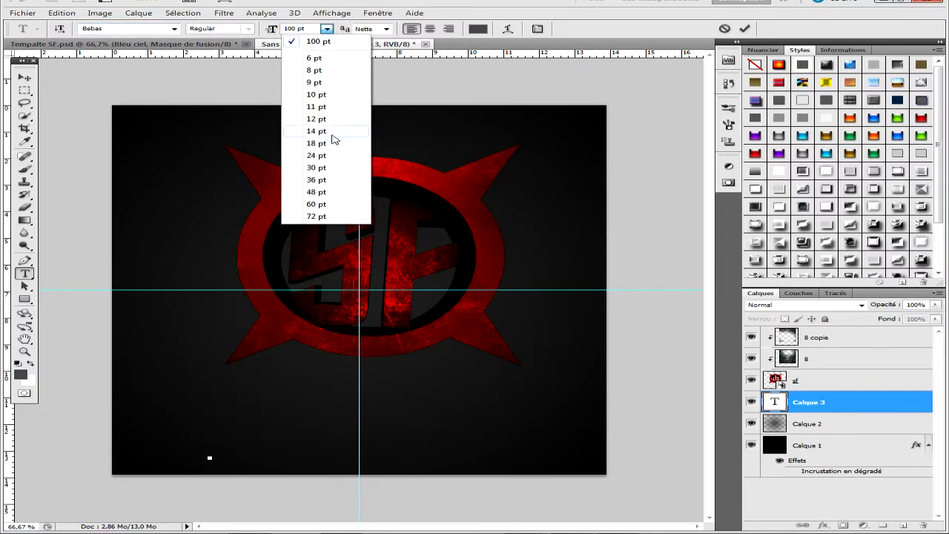
{"action": "left_click", "coordinate": [329, 216]}
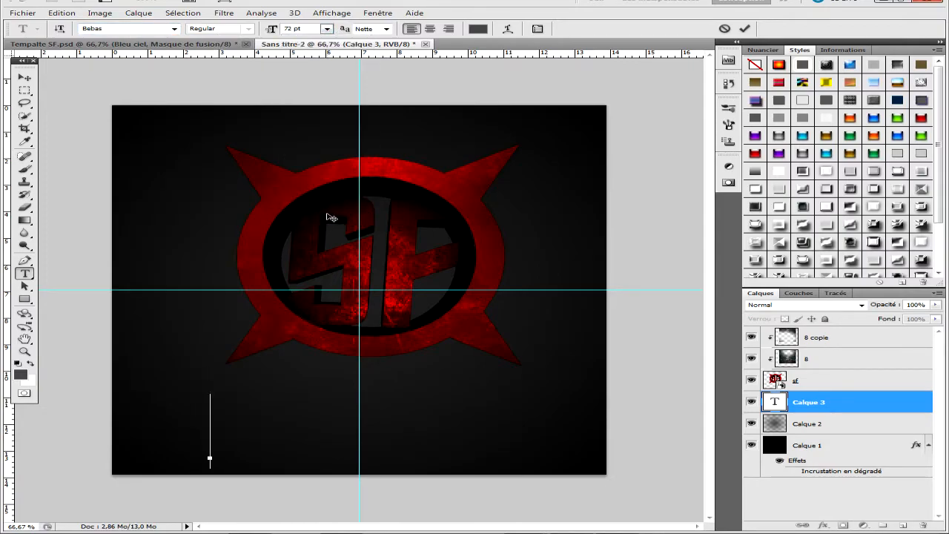
{"action": "left_click", "coordinate": [326, 28]}
{"action": "left_click", "coordinate": [322, 170]}
{"action": "left_click", "coordinate": [327, 29]}
{"action": "left_click", "coordinate": [324, 181]}
{"action": "left_click", "coordinate": [326, 28]}
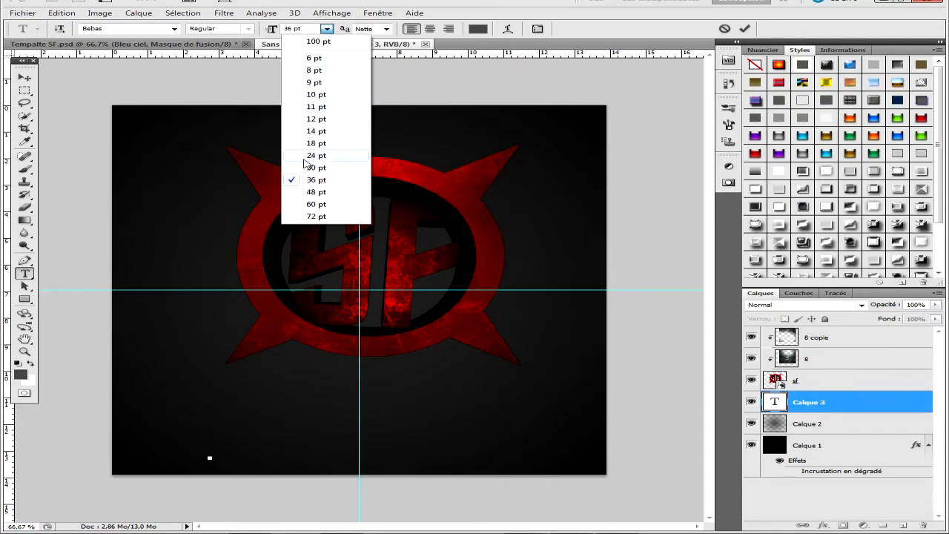
{"action": "left_click", "coordinate": [328, 192]}
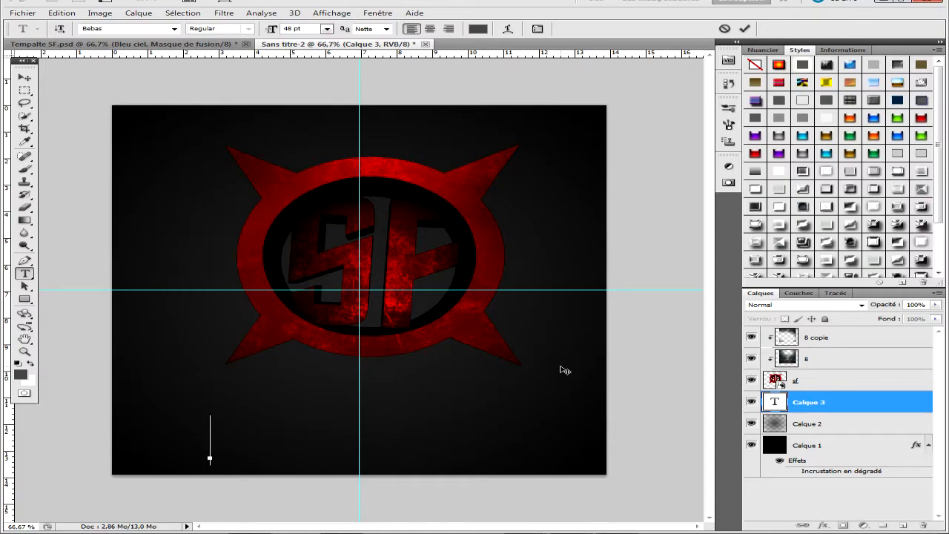
Enter the text TYLHOZ and move it so that it sits roughly centred below the logo
{"action": "type", "text": "TYLHOZ"}
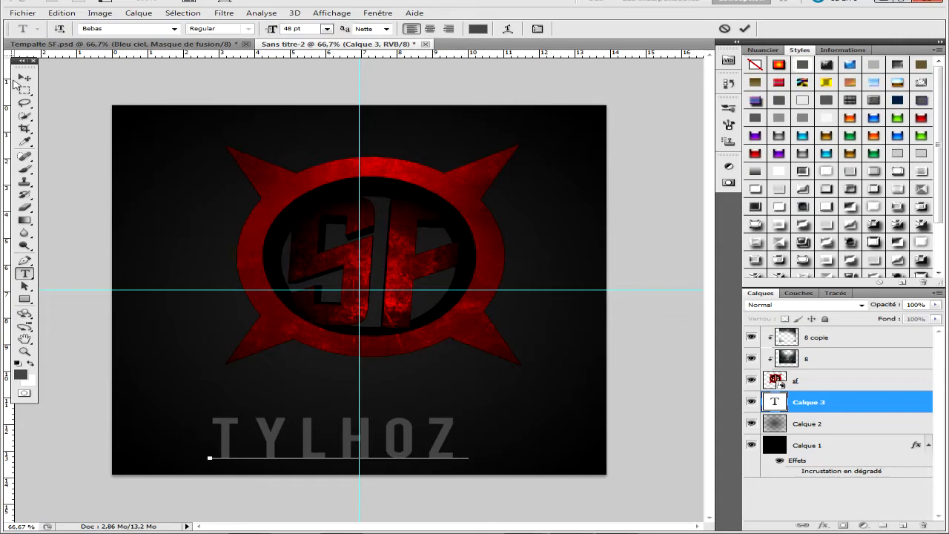
{"action": "left_click", "coordinate": [24, 77]}
{"action": "left_click_drag", "start_coordinate": [388, 427], "coordinate": [425, 426]}
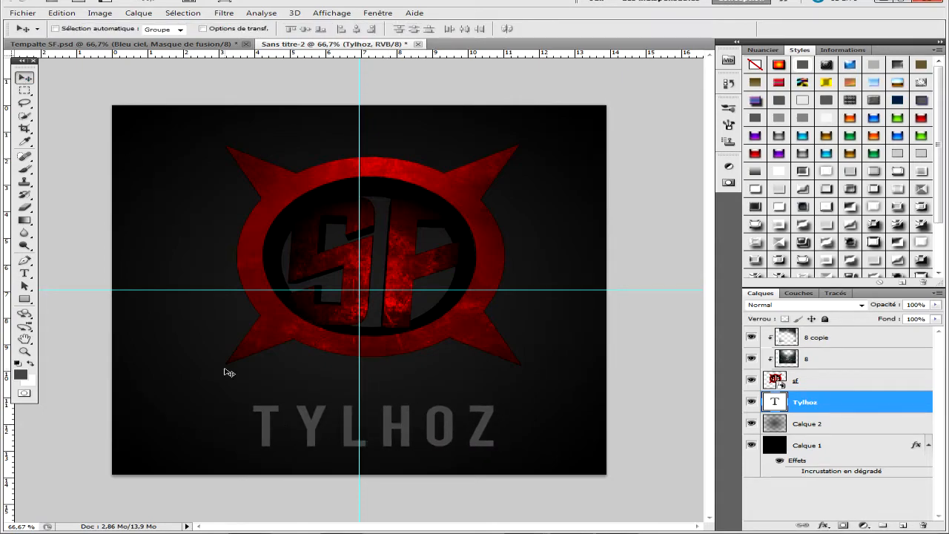
Show the character settings for the whole TYLHOZ text and try tracking values of -100, -75 and 0
{"action": "left_click", "coordinate": [22, 273]}
{"action": "left_click_drag", "start_coordinate": [488, 421], "coordinate": [249, 441]}
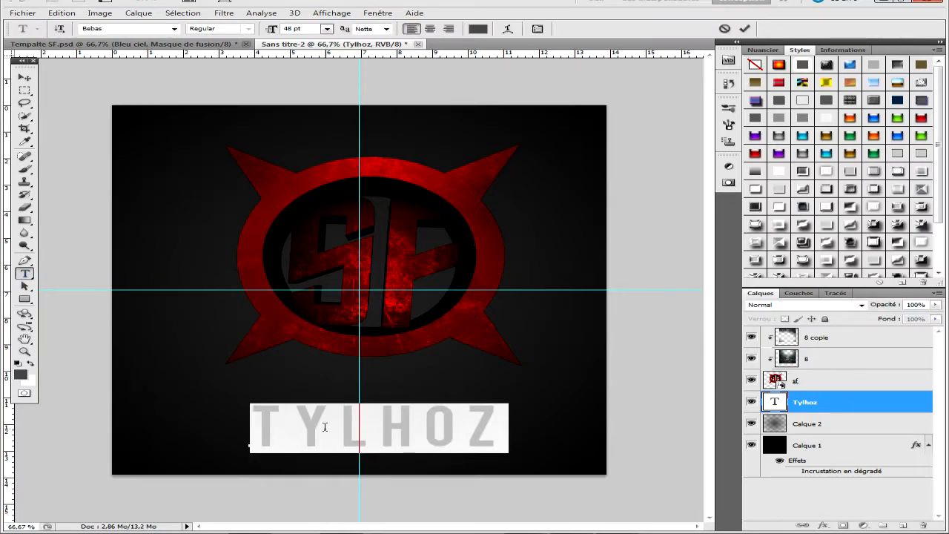
{"action": "left_click", "coordinate": [538, 29]}
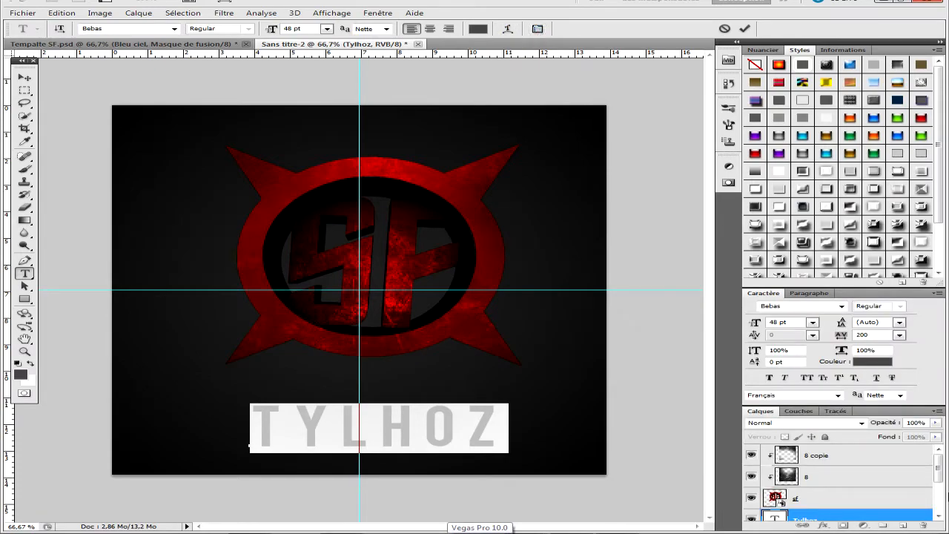
{"action": "left_click", "coordinate": [899, 334]}
{"action": "scroll", "coordinate": [901, 356], "scroll_direction": "up", "scroll_amount": 3}
{"action": "left_click", "coordinate": [902, 355]}
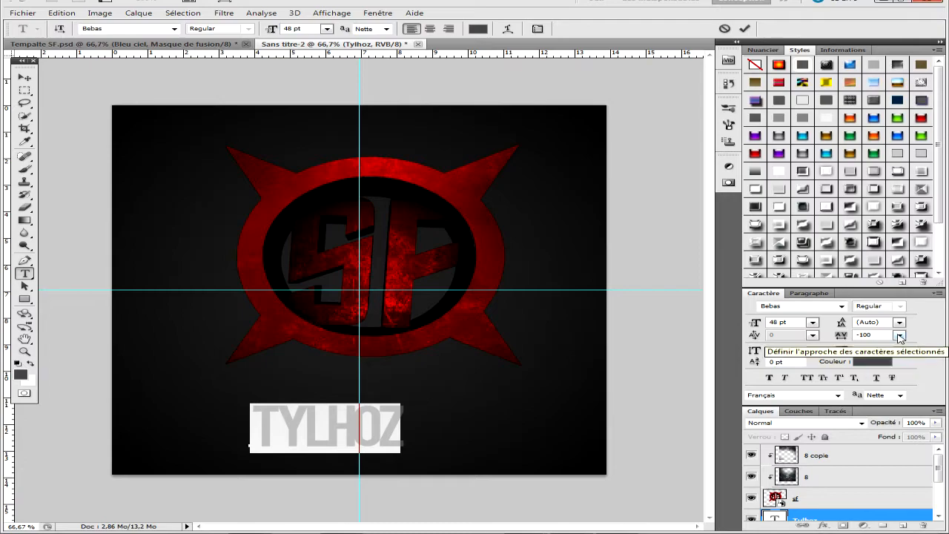
{"action": "left_click", "coordinate": [899, 335]}
{"action": "left_click", "coordinate": [893, 360]}
{"action": "left_click", "coordinate": [899, 335]}
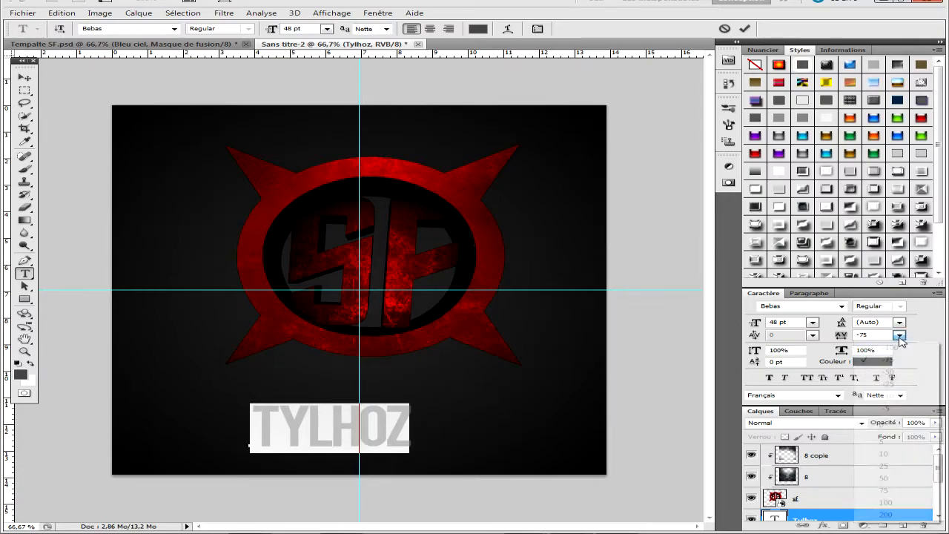
{"action": "left_click", "coordinate": [888, 424]}
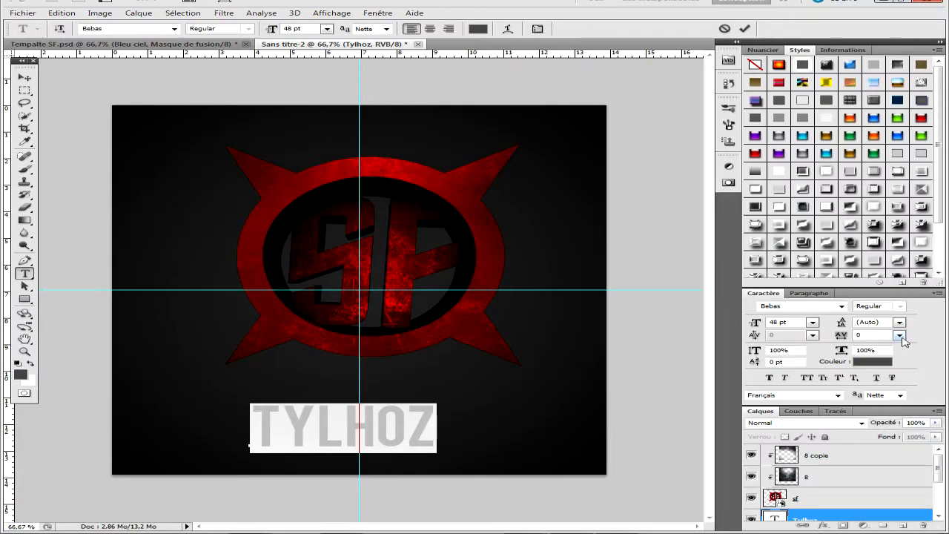
Set the TYLHOZ text's tracking to 200 and nudge the text slightly to the left
{"action": "left_click", "coordinate": [899, 335]}
{"action": "left_click", "coordinate": [894, 512]}
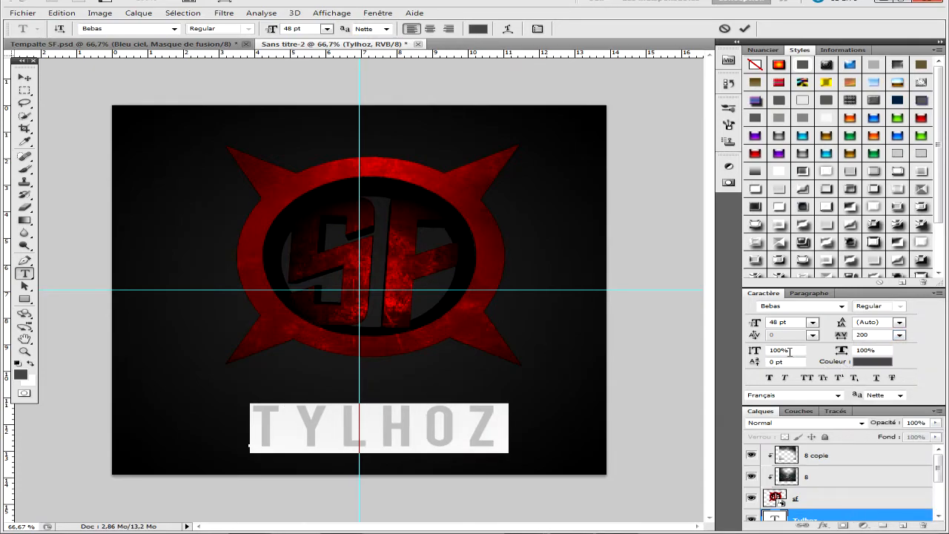
{"action": "left_click", "coordinate": [25, 77]}
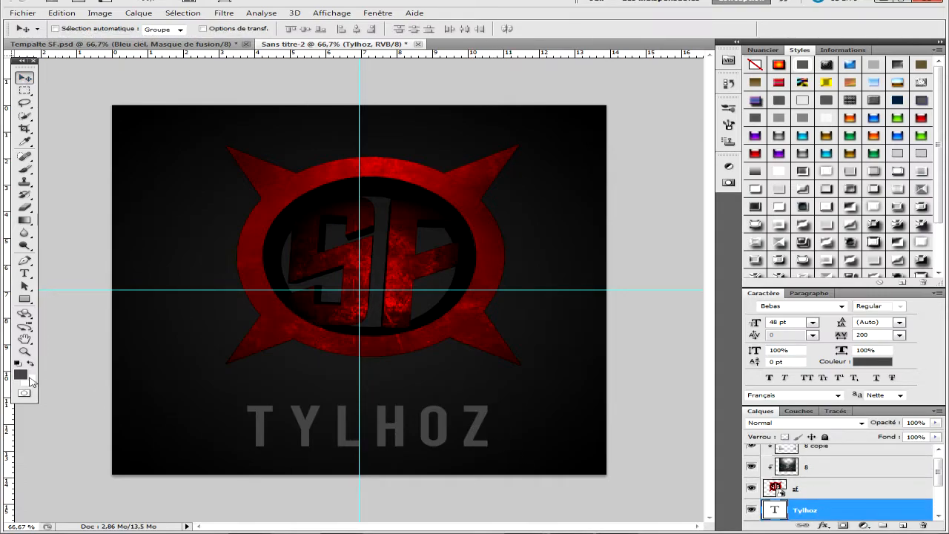
Select the whole TYLHOZ text and change its colour from grey to bright red
{"action": "left_click", "coordinate": [24, 273]}
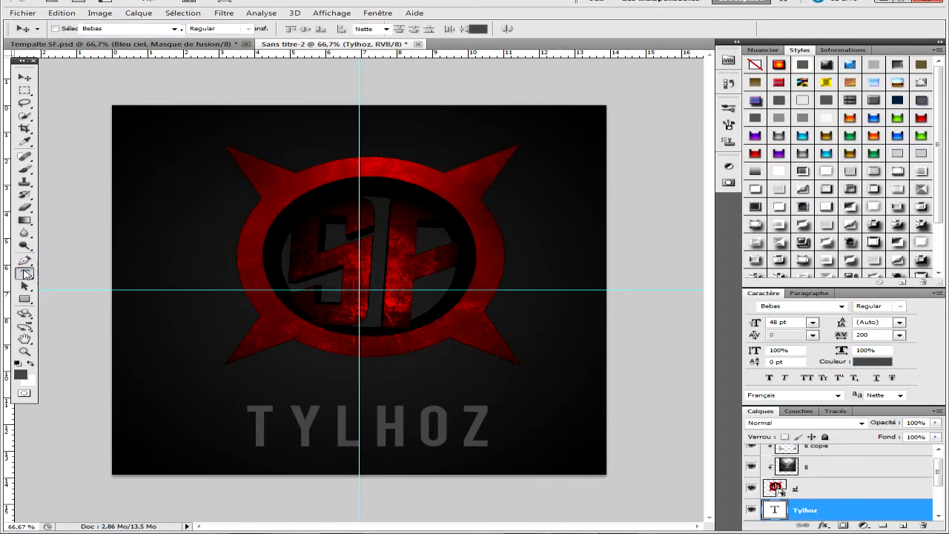
{"action": "left_click_drag", "start_coordinate": [488, 424], "coordinate": [245, 443]}
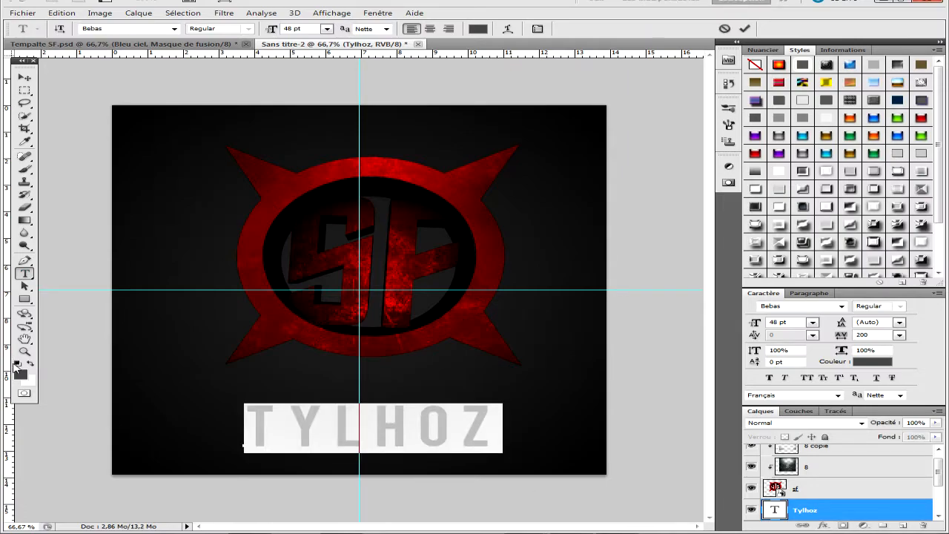
{"action": "left_click", "coordinate": [15, 366]}
{"action": "left_click", "coordinate": [455, 145]}
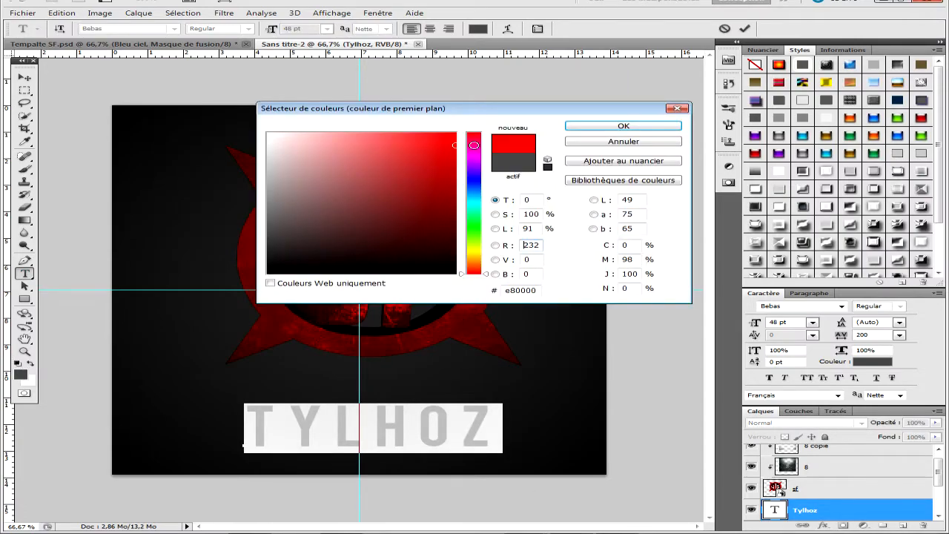
{"action": "left_click", "coordinate": [620, 127]}
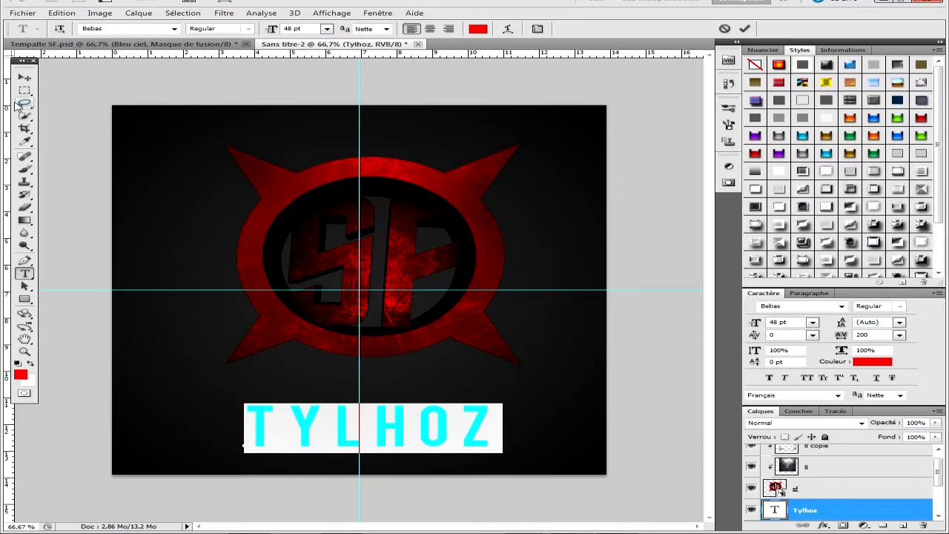
{"action": "left_click", "coordinate": [24, 78]}
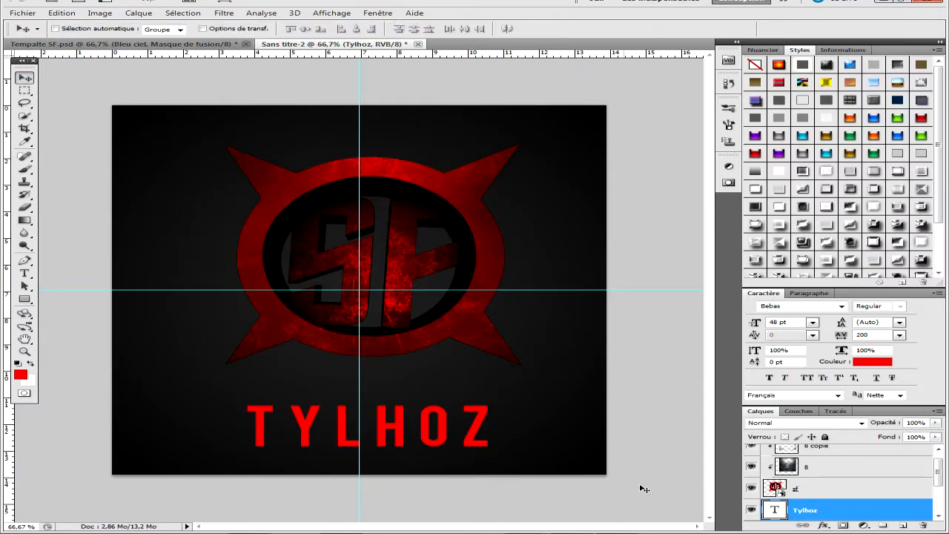
Load the TYLHOZ letter shapes as a selection and convert it to a work path with a tolerance of 0.5 pixels
{"action": "scroll", "coordinate": [853, 496], "scroll_direction": "down", "scroll_amount": 1}
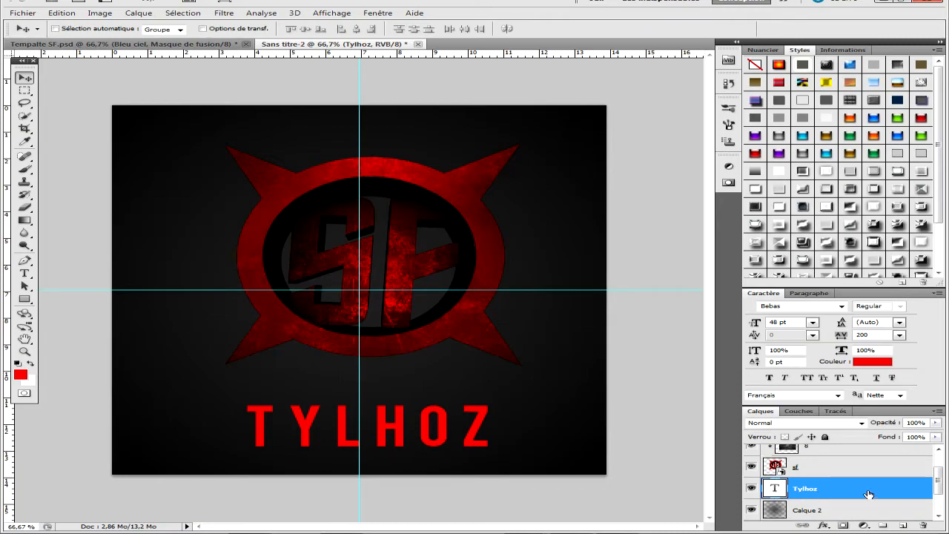
{"action": "left_click", "coordinate": [777, 491], "text": "ctrl"}
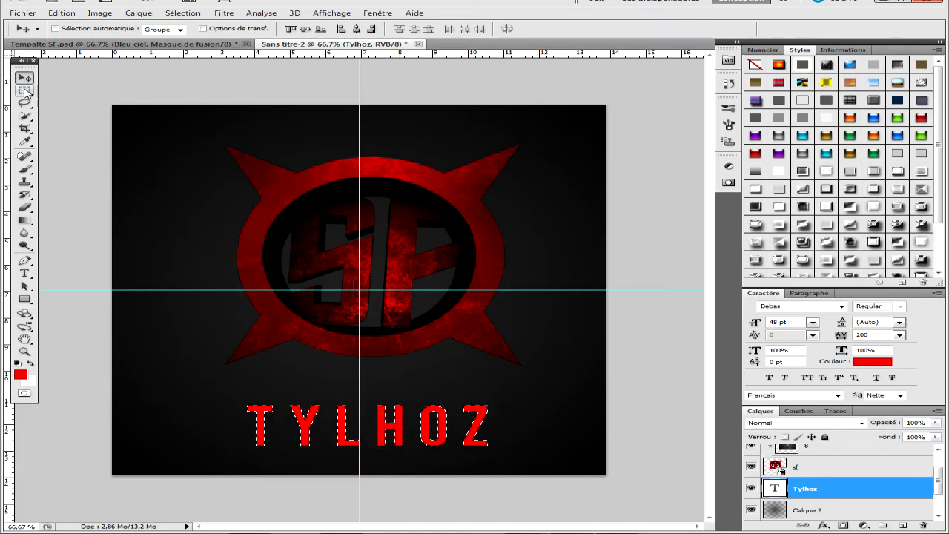
{"action": "left_click_drag", "start_coordinate": [26, 92], "coordinate": [62, 92]}
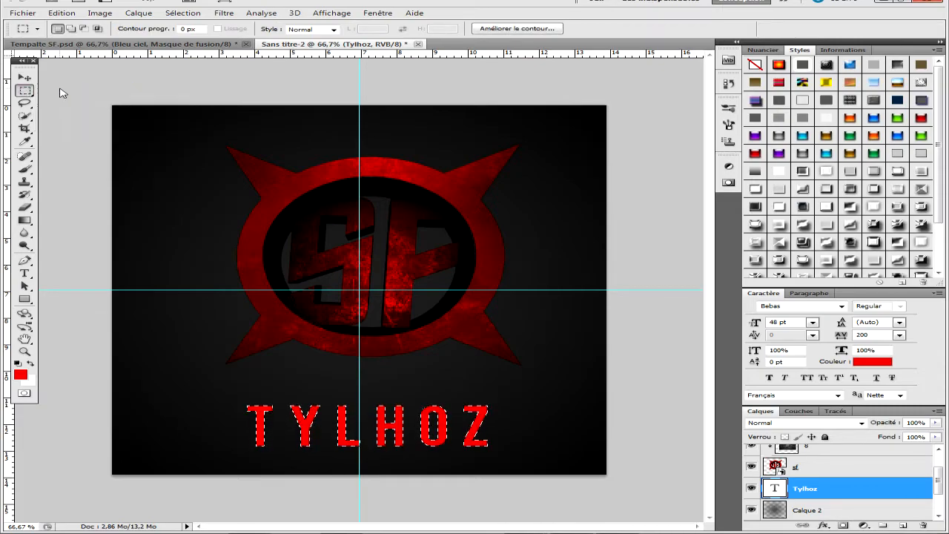
{"action": "right_click", "coordinate": [323, 408]}
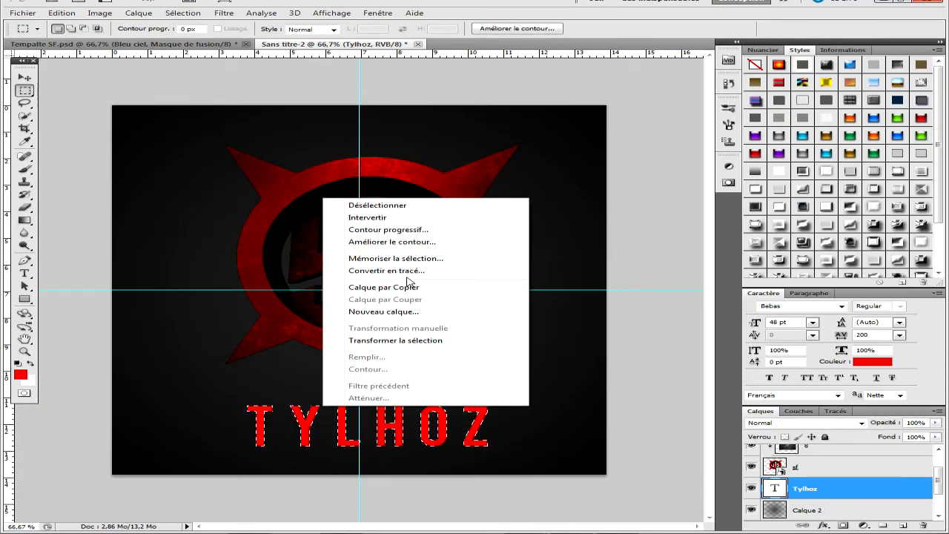
{"action": "left_click", "coordinate": [408, 274]}
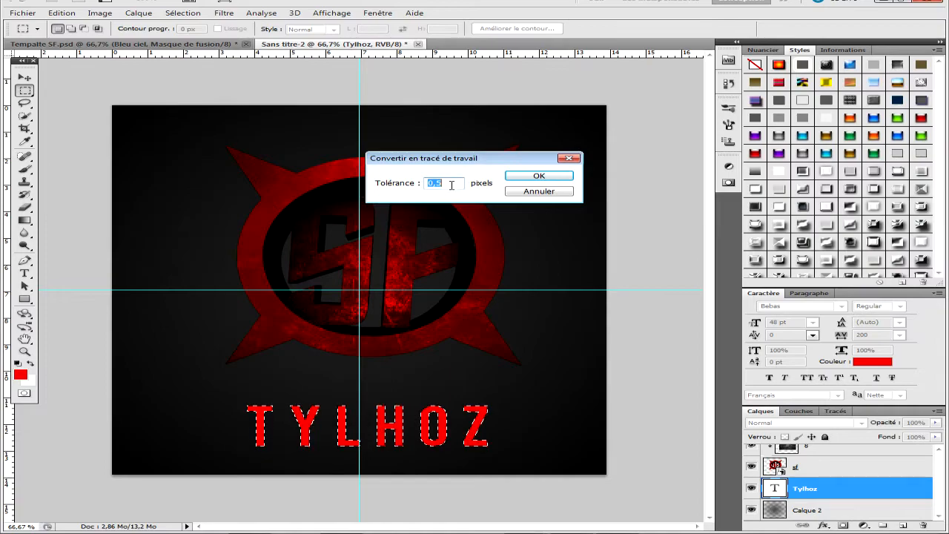
{"action": "left_click", "coordinate": [542, 177]}
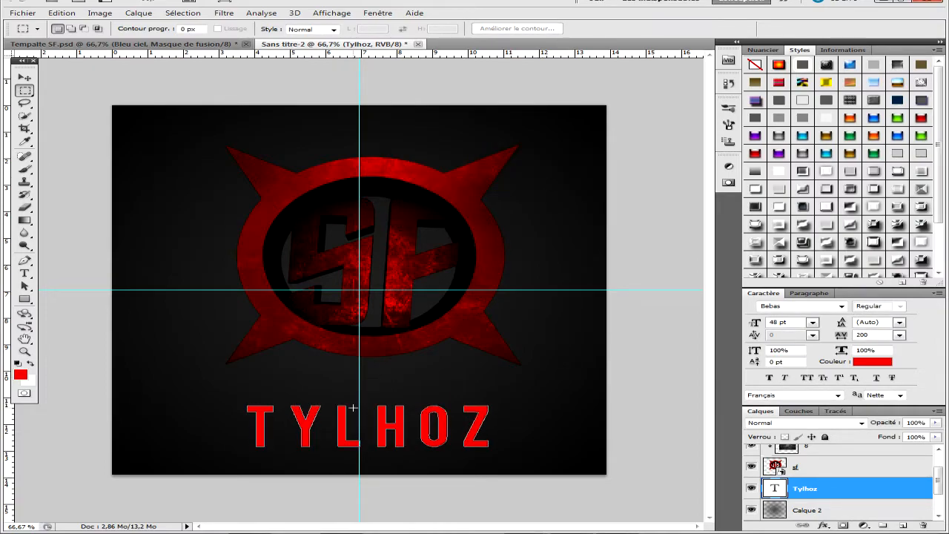
Add a new empty layer above the TYLHOZ text layer and set the brush size to 2 px
{"action": "left_click", "coordinate": [905, 526]}
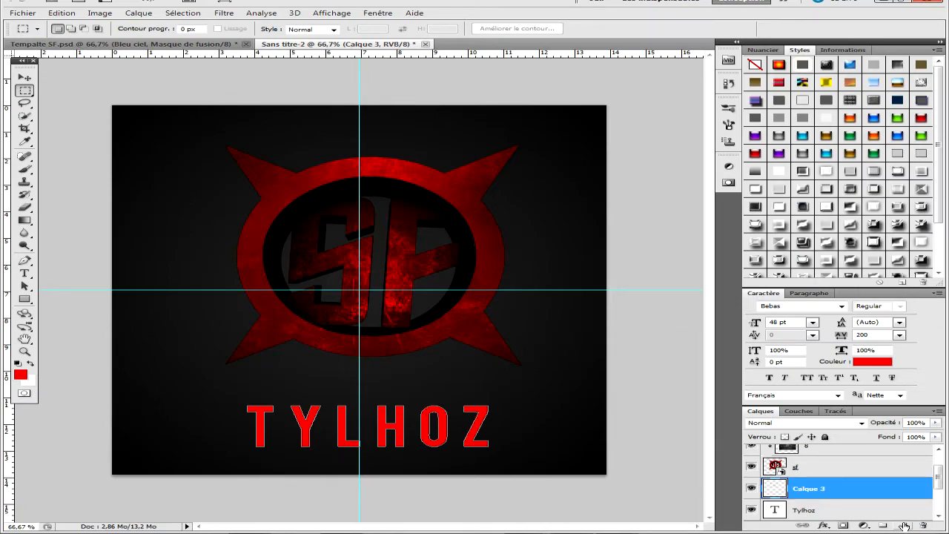
{"action": "left_click", "coordinate": [25, 262]}
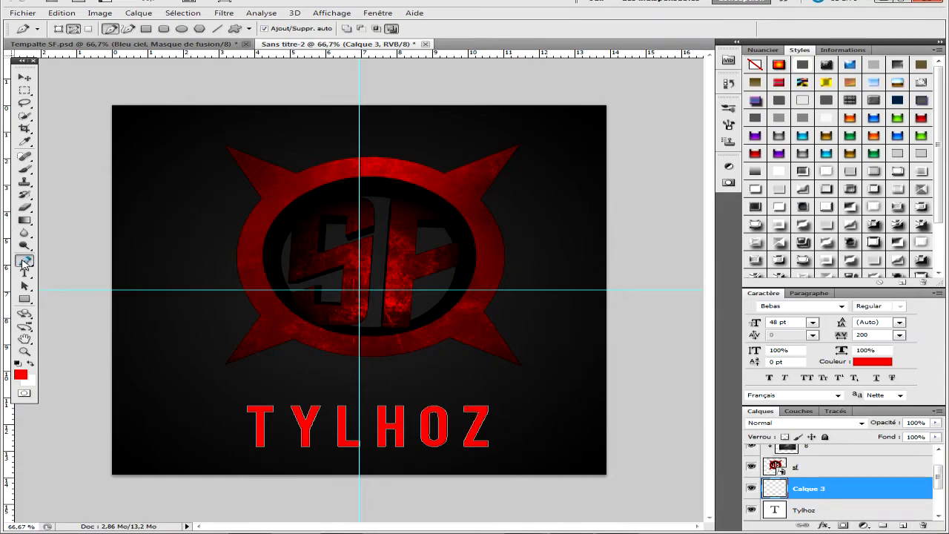
{"action": "right_click", "coordinate": [367, 430]}
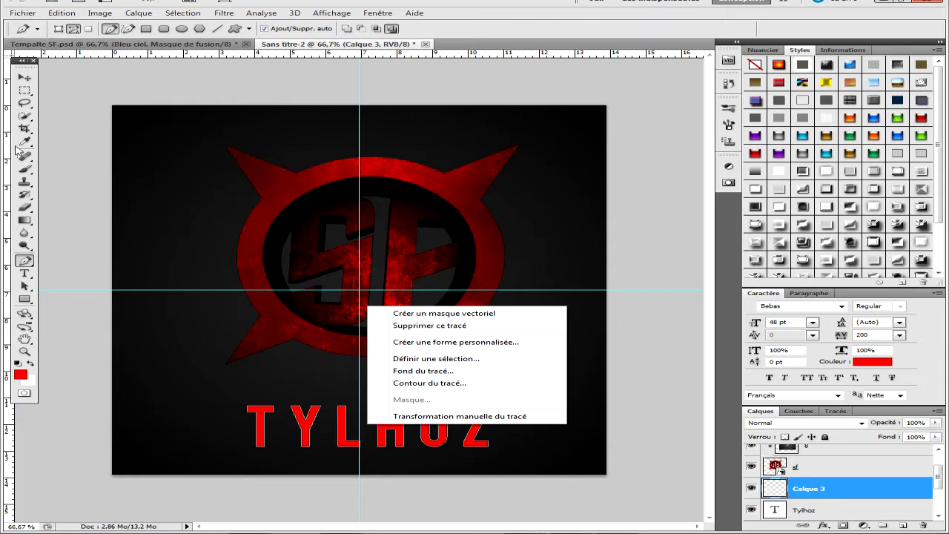
{"action": "left_click", "coordinate": [25, 171]}
{"action": "left_click", "coordinate": [25, 171]}
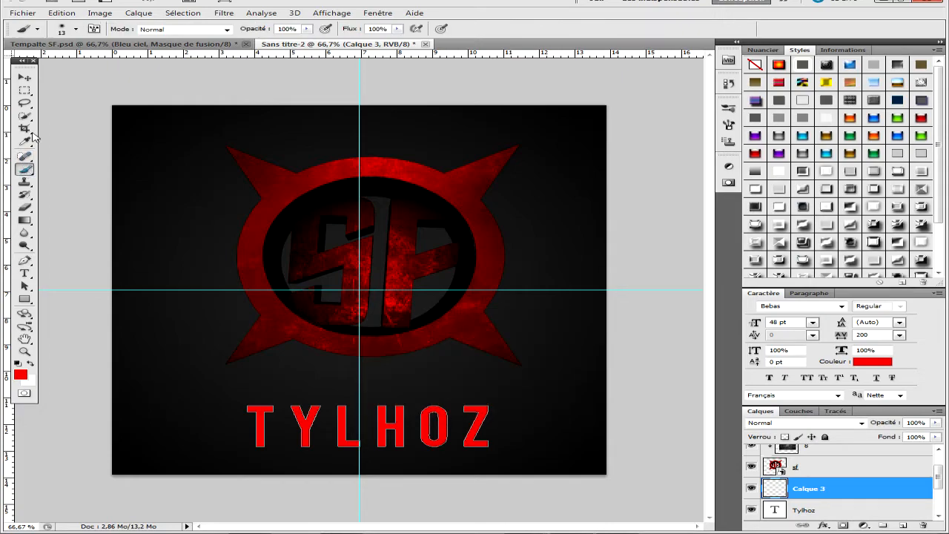
{"action": "left_click", "coordinate": [75, 29]}
{"action": "left_click", "coordinate": [158, 49]}
{"action": "type", "text": "2"}
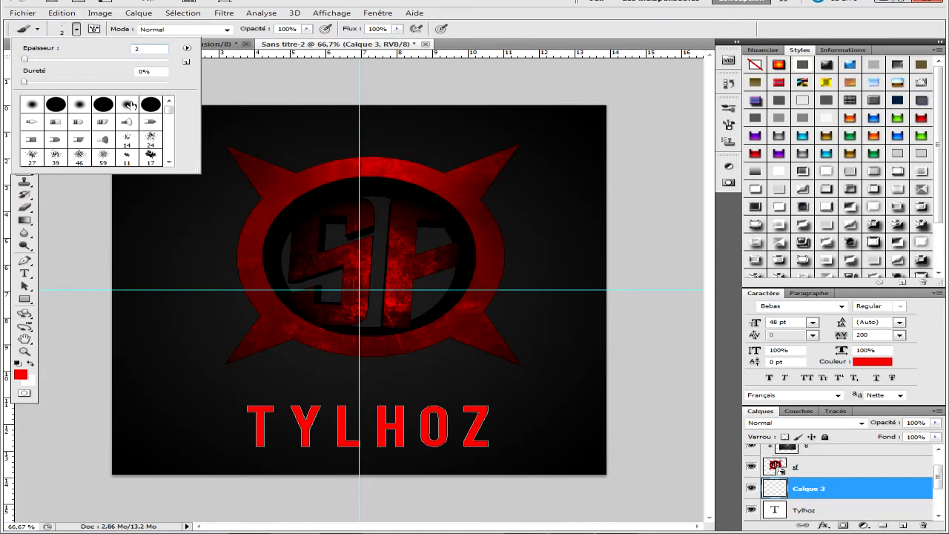
Stroke the letter path on the new layer with the Pencil without simulated pressure, and delete the TYLHOZ text layer
{"action": "left_click", "coordinate": [24, 261]}
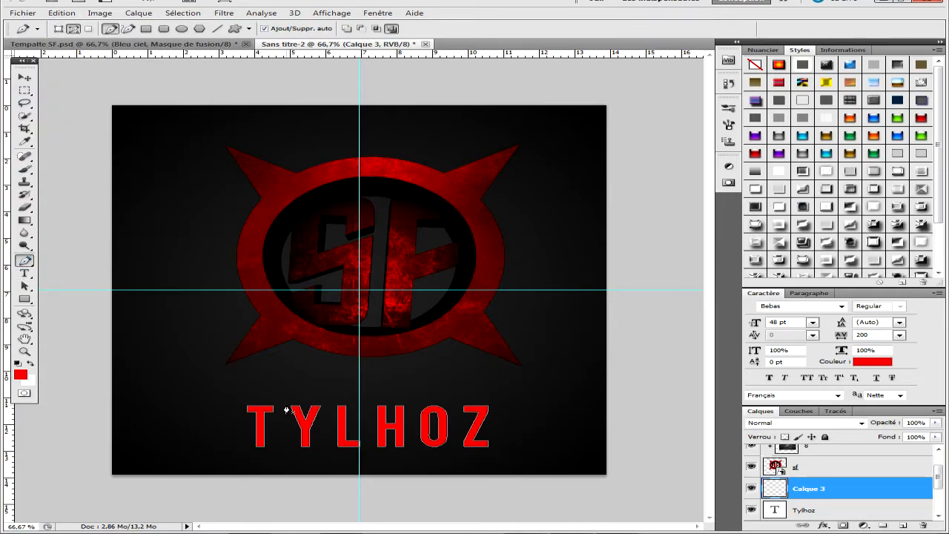
{"action": "right_click", "coordinate": [382, 403]}
{"action": "left_click", "coordinate": [486, 475]}
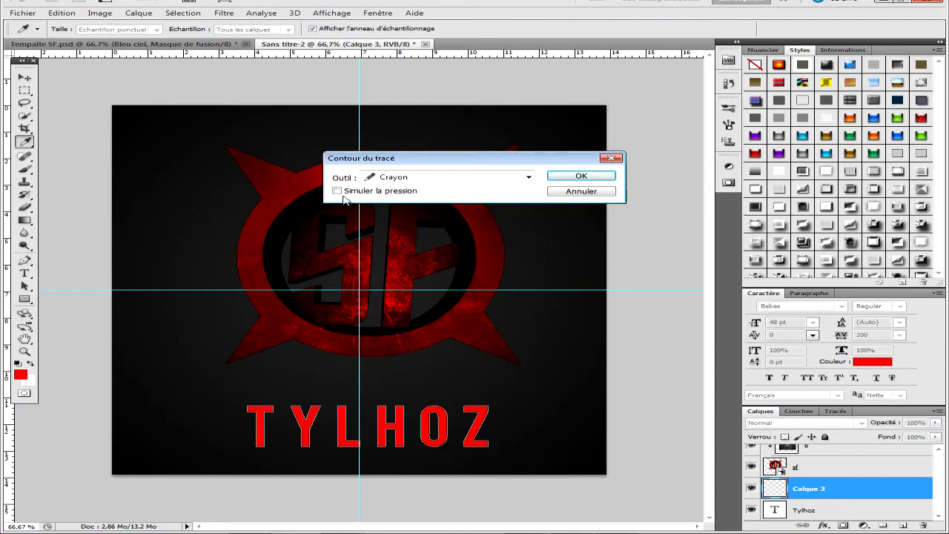
{"action": "left_click", "coordinate": [581, 176]}
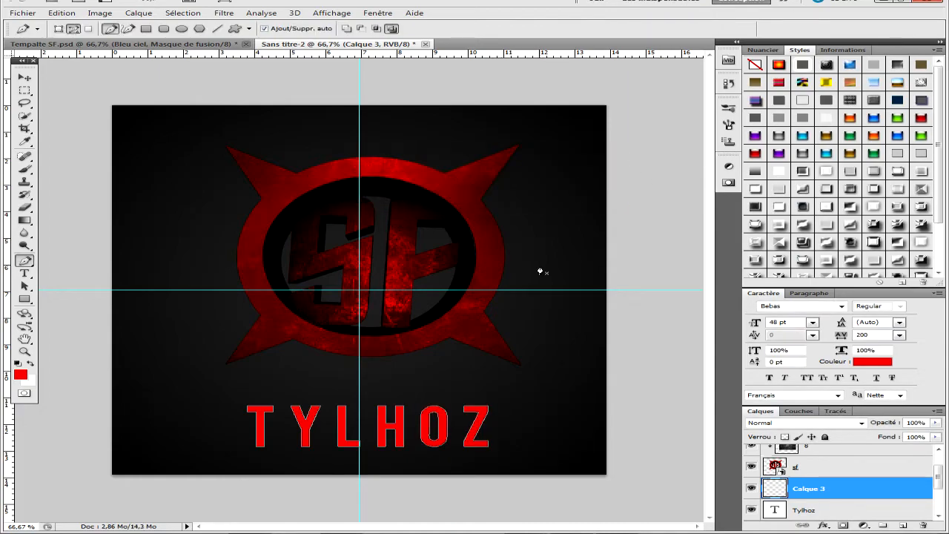
{"action": "left_click", "coordinate": [823, 514]}
{"action": "key", "text": "Delete"}
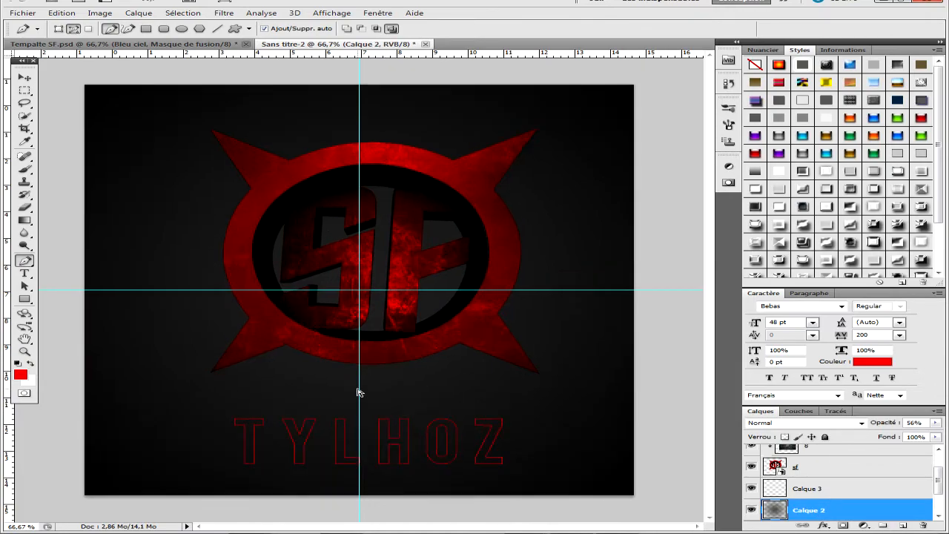
Add an outer glow to the letter outline layer Calque 3 and set the glow colour to bright red
{"action": "key", "text": "ctrl+plus"}
{"action": "scroll", "coordinate": [424, 360], "scroll_direction": "down", "scroll_amount": 3}
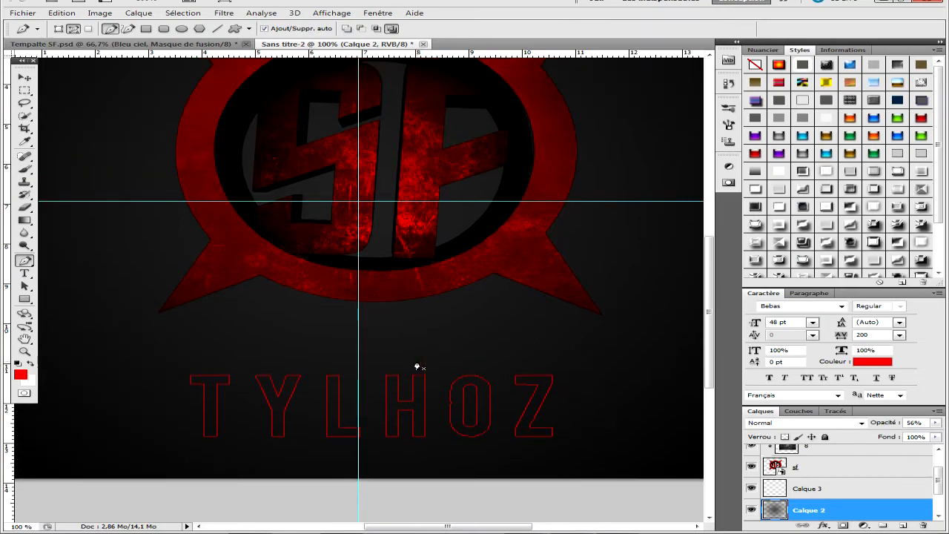
{"action": "left_click", "coordinate": [807, 490]}
{"action": "right_click", "coordinate": [808, 489]}
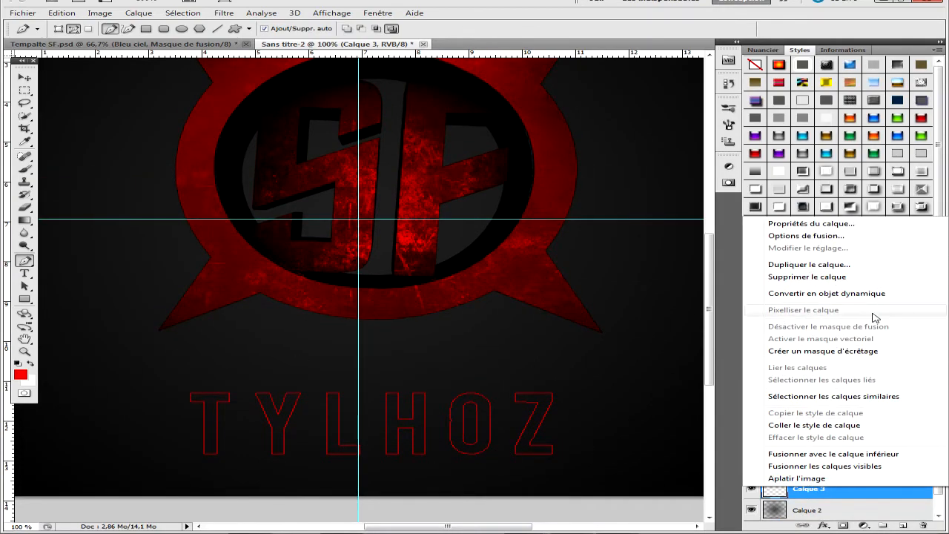
{"action": "left_click", "coordinate": [812, 236]}
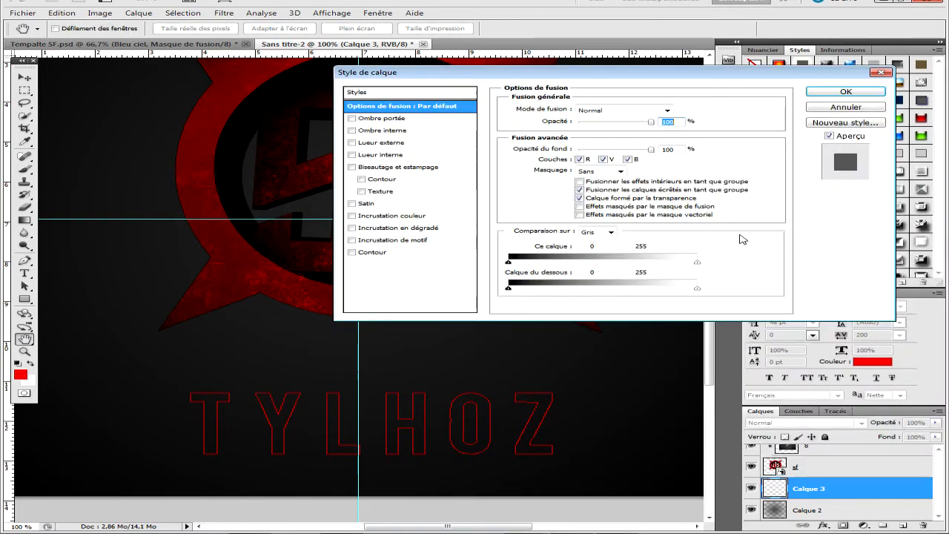
{"action": "left_click", "coordinate": [361, 145]}
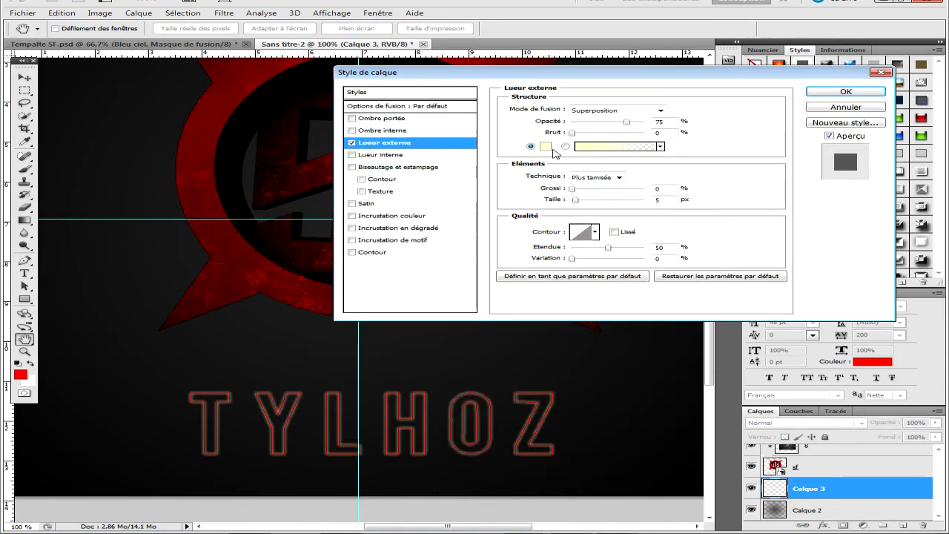
{"action": "left_click", "coordinate": [544, 147]}
{"action": "mouse_move", "coordinate": [470, 148]}
{"action": "left_mouse_down"}
{"action": "mouse_move", "coordinate": [459, 128]}
{"action": "mouse_move", "coordinate": [491, 109]}
{"action": "left_mouse_up"}
{"action": "left_click_drag", "start_coordinate": [443, 138], "coordinate": [459, 141]}
{"action": "left_click", "coordinate": [658, 126]}
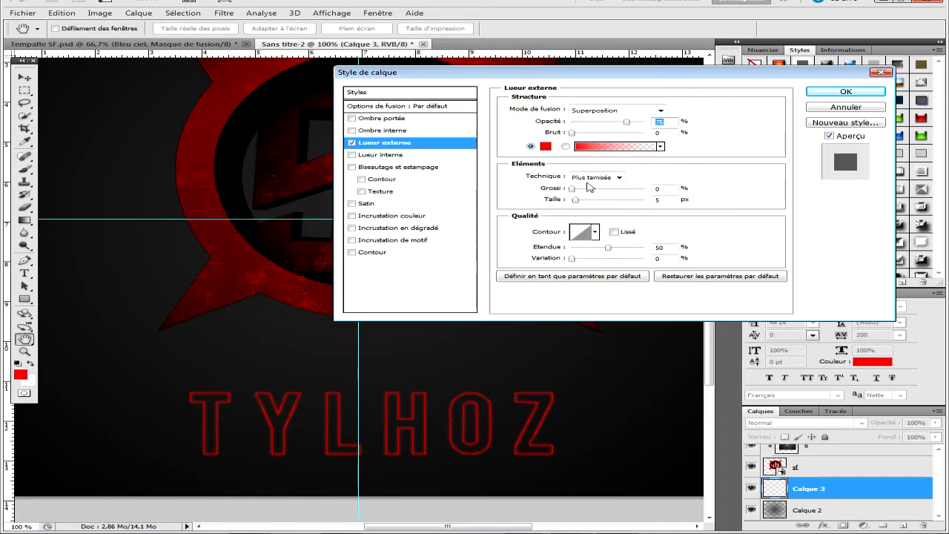
Try outer glow spread values of 3, 4 and 5 % with sizes of 12 and 9 px
{"action": "left_click", "coordinate": [658, 190]}
{"action": "type", "text": "3"}
{"action": "key", "text": "Tab"}
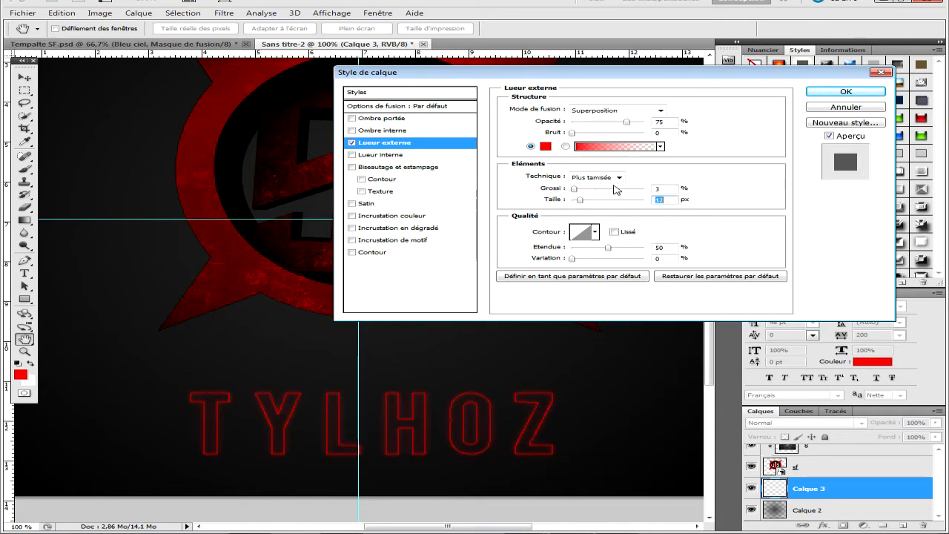
{"action": "left_click", "coordinate": [654, 189]}
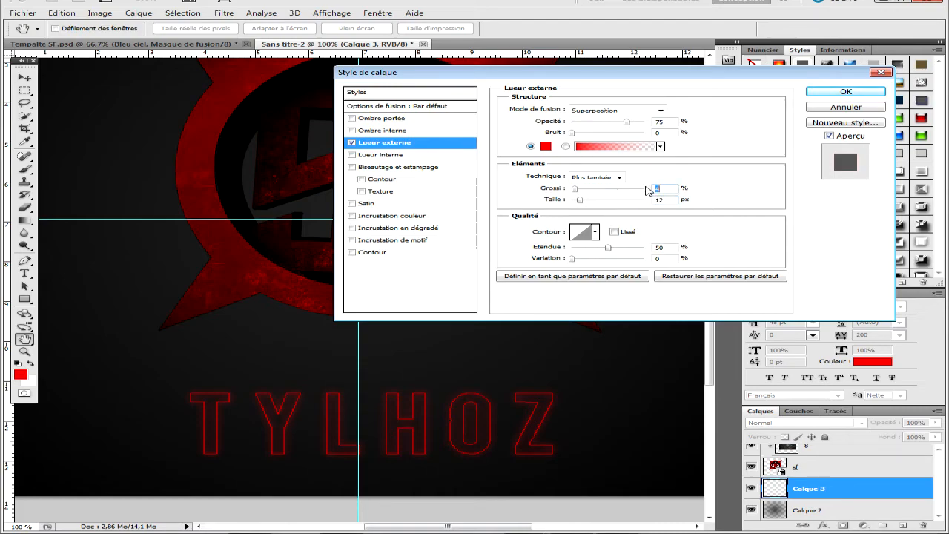
{"action": "key", "text": "Up"}
{"action": "left_click", "coordinate": [668, 201]}
{"action": "key", "text": "Down"}
{"action": "key", "text": "Down"}
{"action": "key", "text": "Down"}
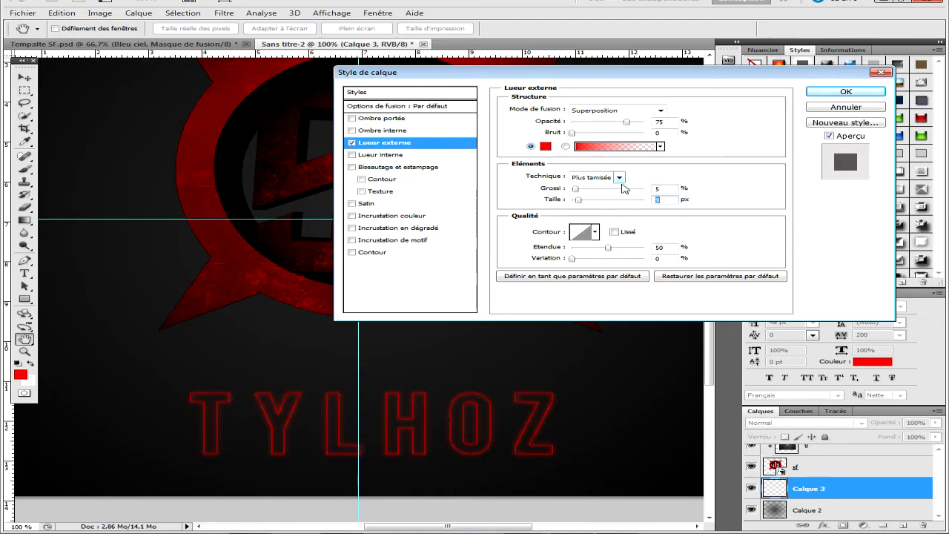
Try an outer glow spread of 4 % with a size of 16 px, and reduce the size again
{"action": "left_click", "coordinate": [655, 188]}
{"action": "key", "text": "Up"}
{"action": "key", "text": "Down"}
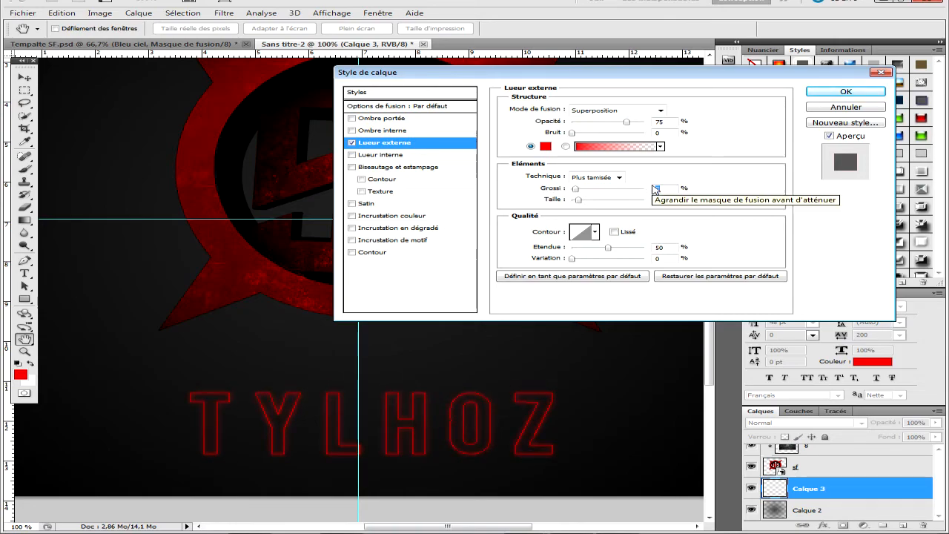
{"action": "key", "text": "Up"}
{"action": "key", "text": "Up"}
{"action": "key", "text": "Up"}
{"action": "key", "text": "Up"}
{"action": "key", "text": "Up"}
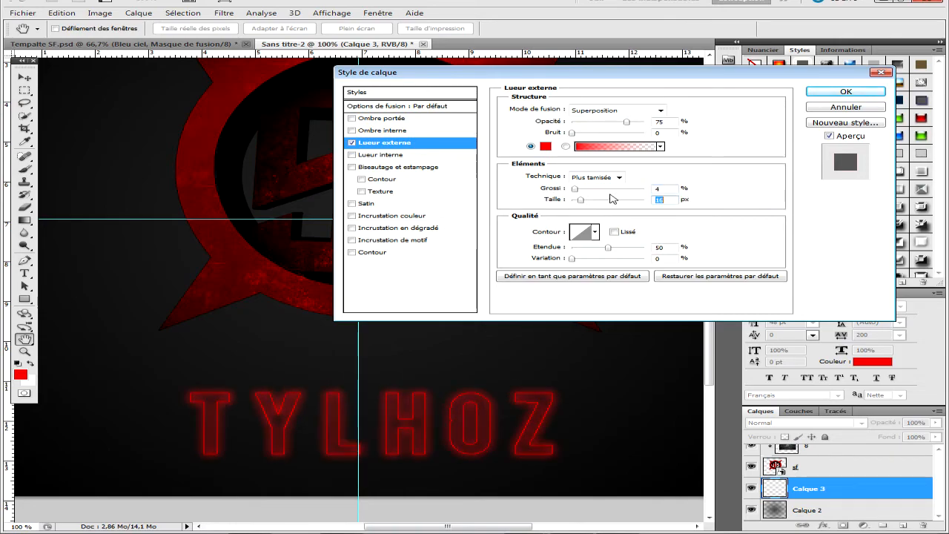
{"action": "key", "text": "Down"}
{"action": "key", "text": "Down"}
{"action": "key", "text": "Down"}
{"action": "key", "text": "Down"}
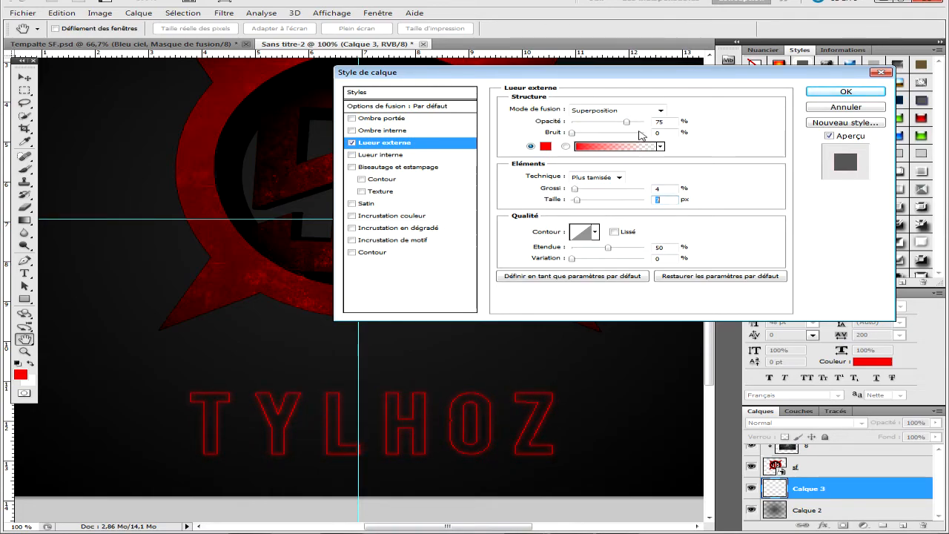
Set the outer glow's opacity to 52 %, spread to 9 % and size to 9 px, and apply the layer style
{"action": "left_click_drag", "start_coordinate": [628, 125], "coordinate": [724, 128]}
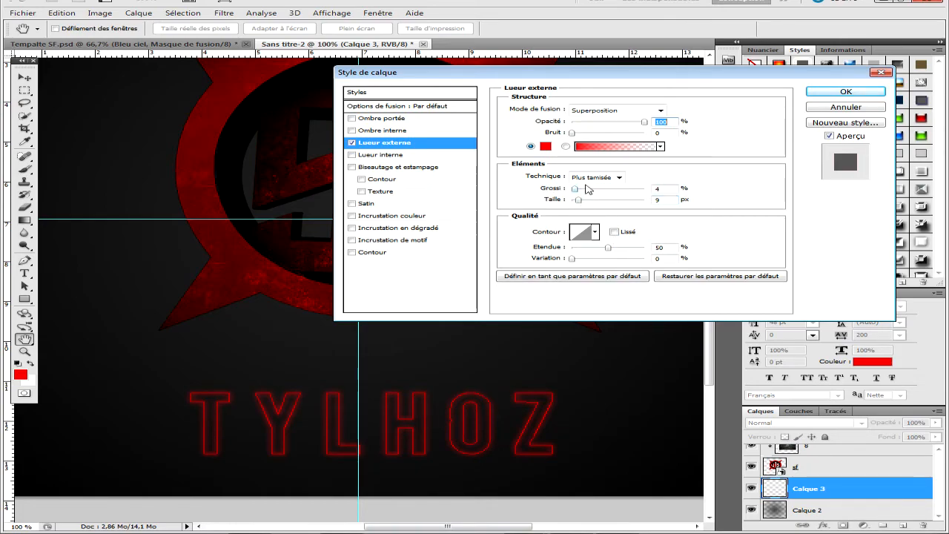
{"action": "left_click_drag", "start_coordinate": [576, 190], "coordinate": [579, 192]}
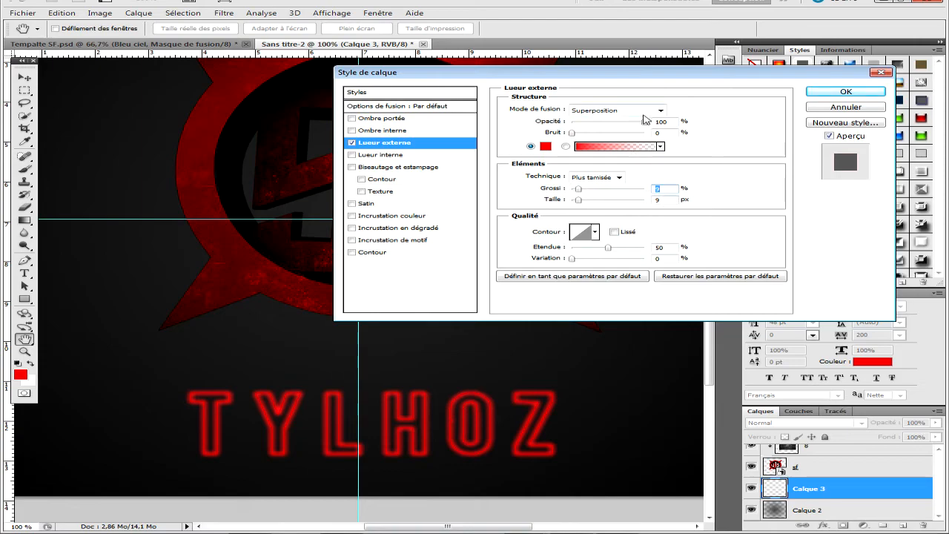
{"action": "left_click_drag", "start_coordinate": [644, 122], "coordinate": [610, 122]}
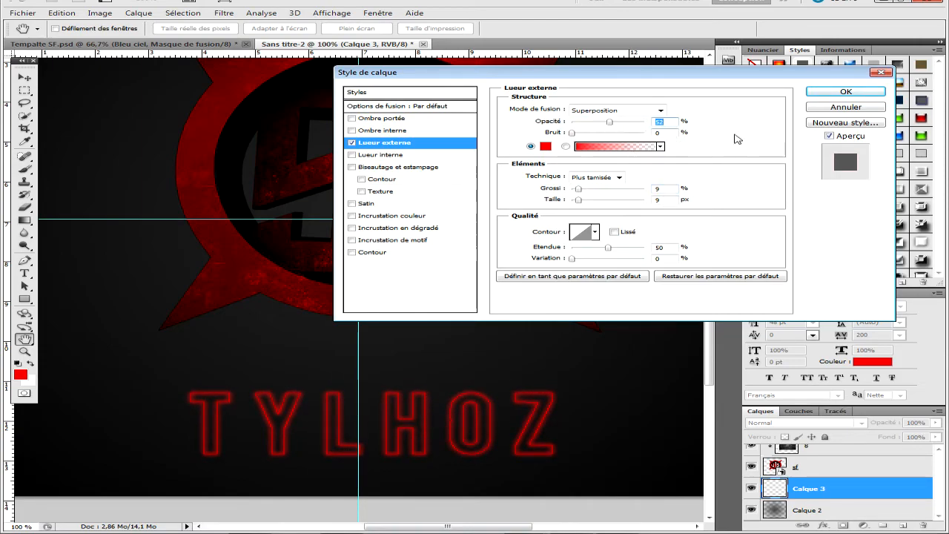
{"action": "left_click", "coordinate": [844, 92]}
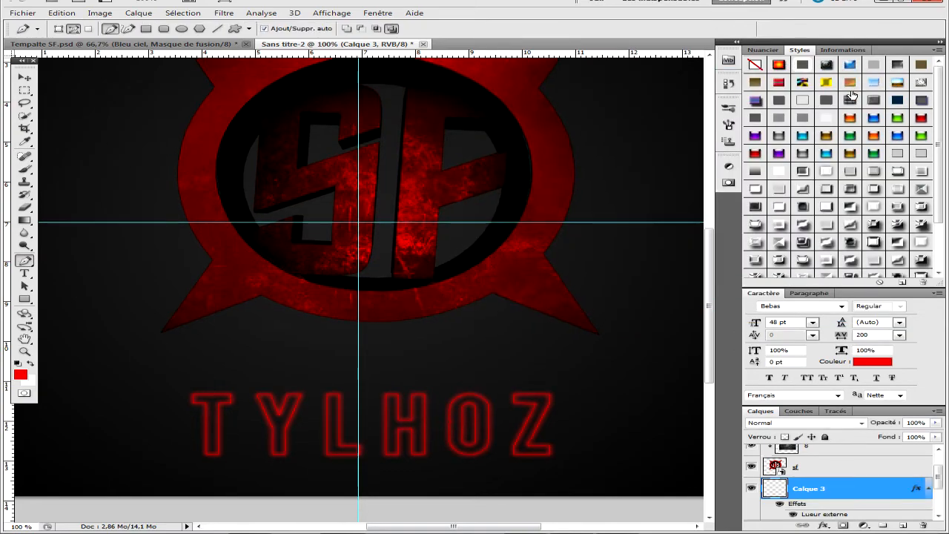
Add an inner glow to the letter outline layer Calque 3 and set its glow colour to pure red, ff0000
{"action": "key", "text": "p"}
{"action": "key", "text": "ctrl+minus"}
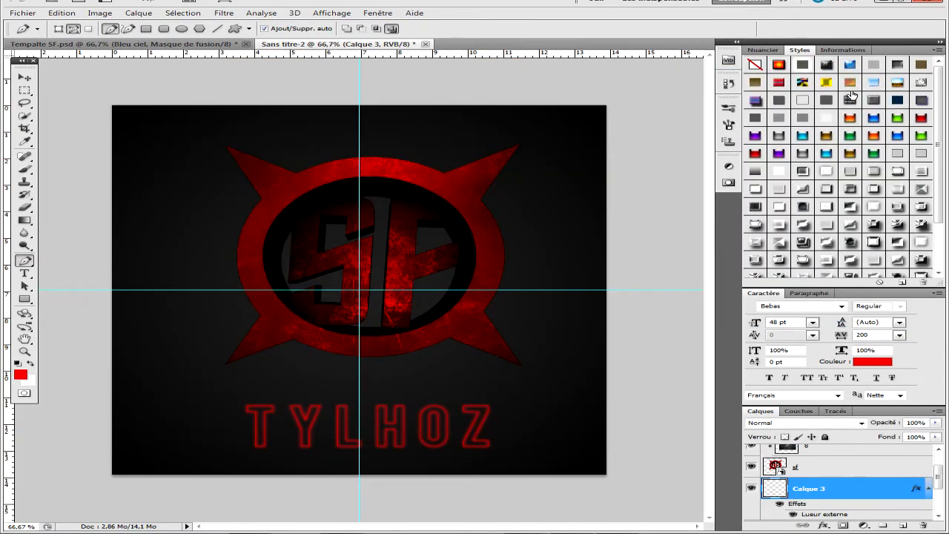
{"action": "right_click", "coordinate": [823, 492]}
{"action": "left_click", "coordinate": [781, 242]}
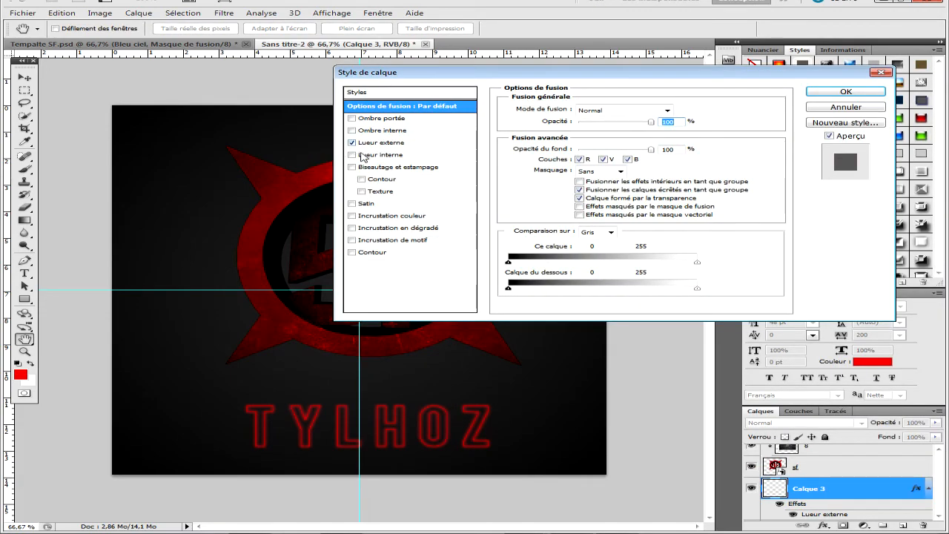
{"action": "left_click", "coordinate": [382, 155]}
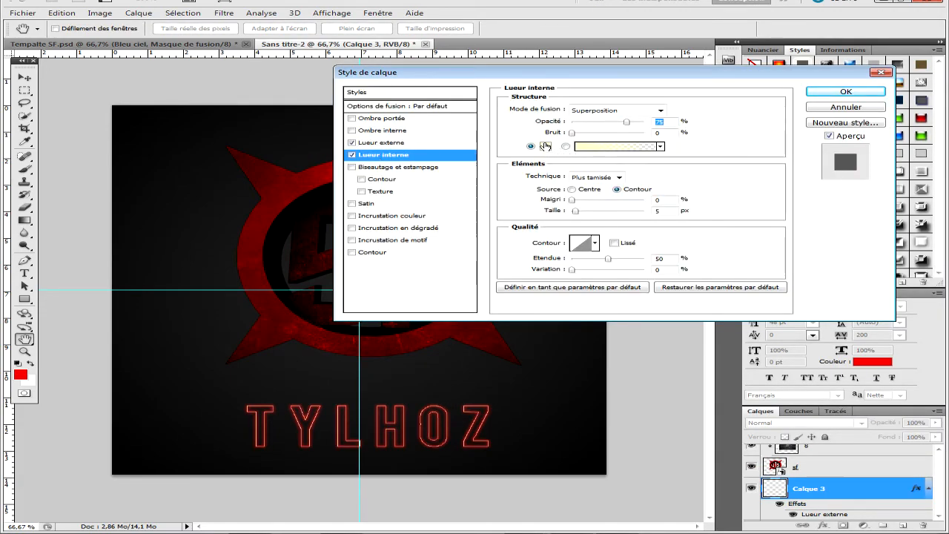
{"action": "left_click", "coordinate": [547, 147]}
{"action": "left_click", "coordinate": [456, 134]}
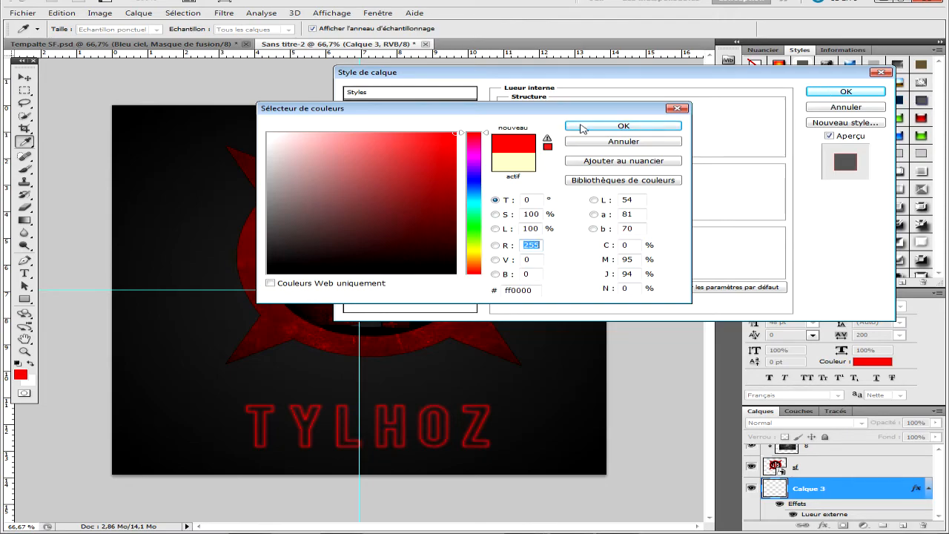
{"action": "left_click", "coordinate": [616, 127]}
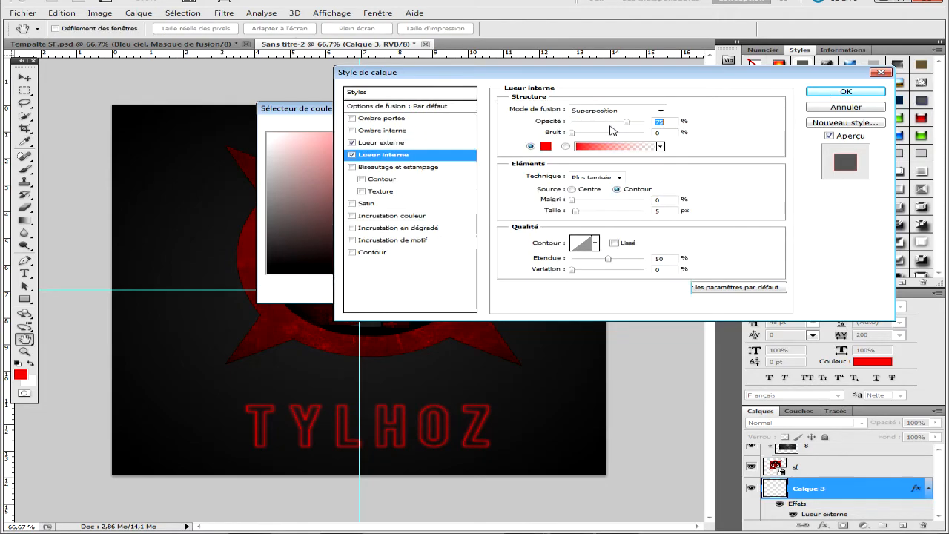
Set the outer glow's opacity to 47 % and size to 10 px, and apply the layer style
{"action": "left_click", "coordinate": [399, 143]}
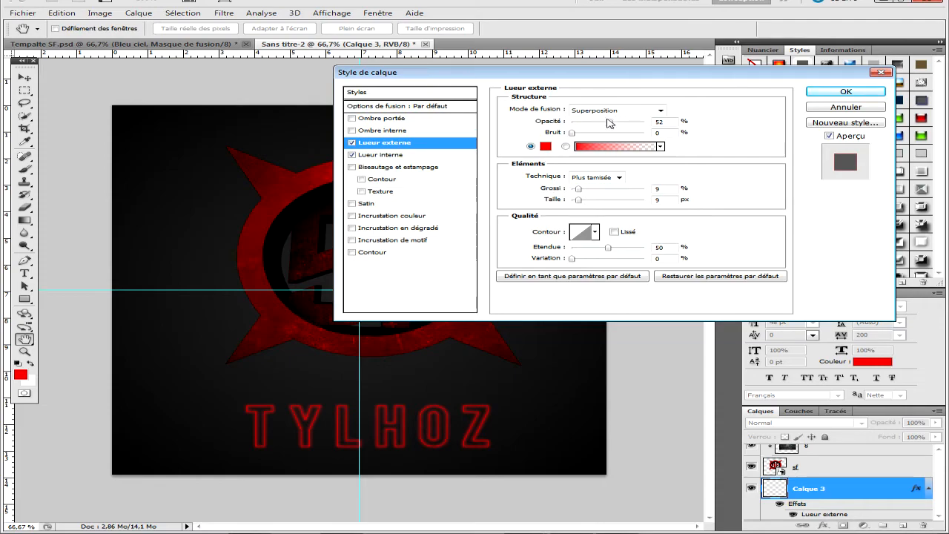
{"action": "left_click_drag", "start_coordinate": [610, 120], "coordinate": [608, 141]}
{"action": "left_click_drag", "start_coordinate": [665, 200], "coordinate": [628, 200]}
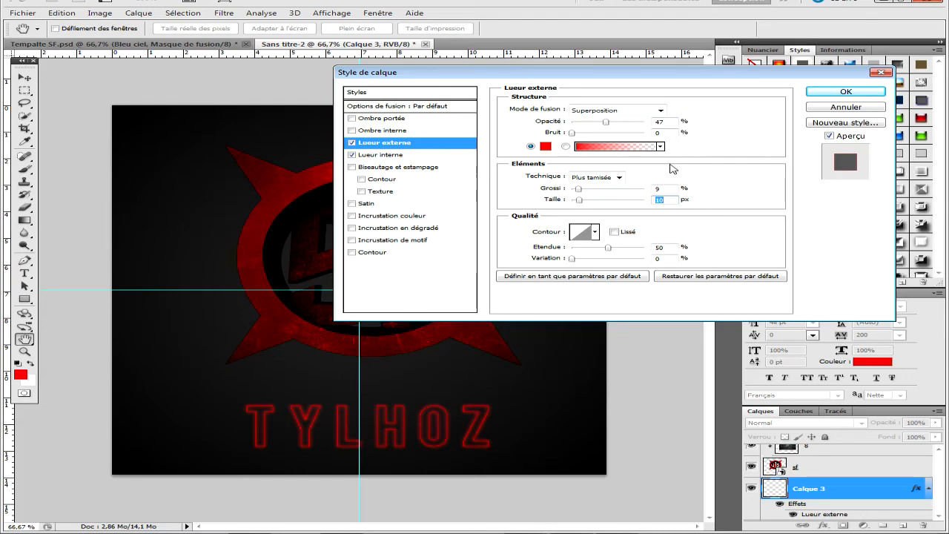
{"action": "left_click_drag", "start_coordinate": [668, 187], "coordinate": [608, 191]}
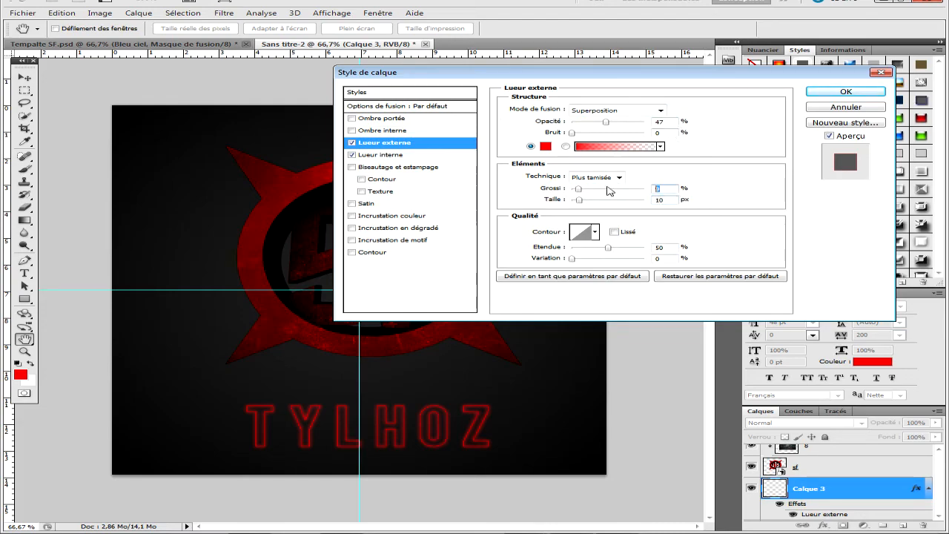
{"action": "double_click", "coordinate": [669, 198]}
{"action": "left_click", "coordinate": [847, 94]}
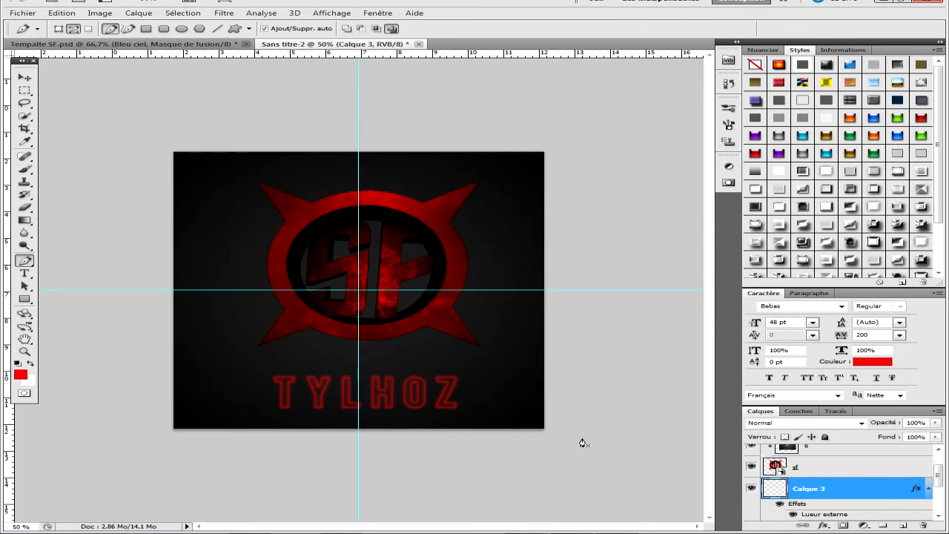
{"action": "key", "text": "ctrl+plus"}
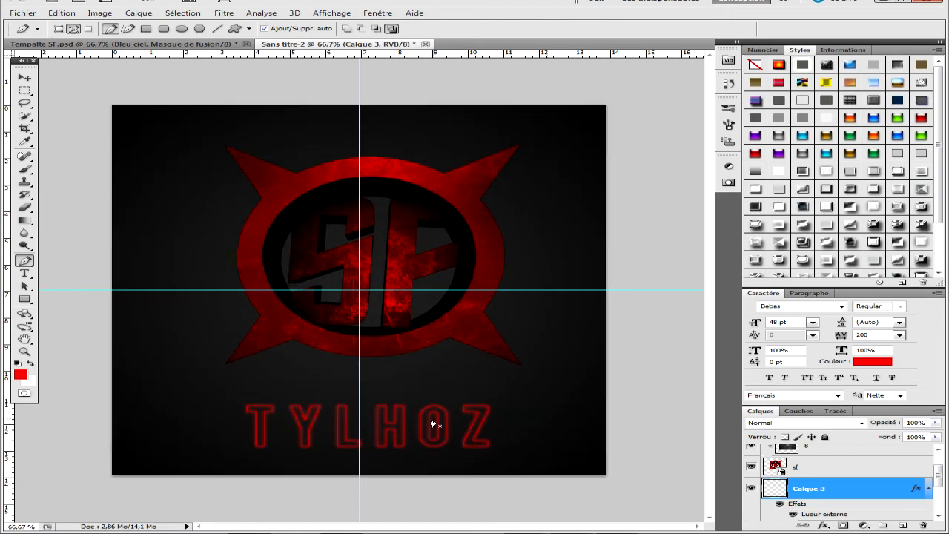